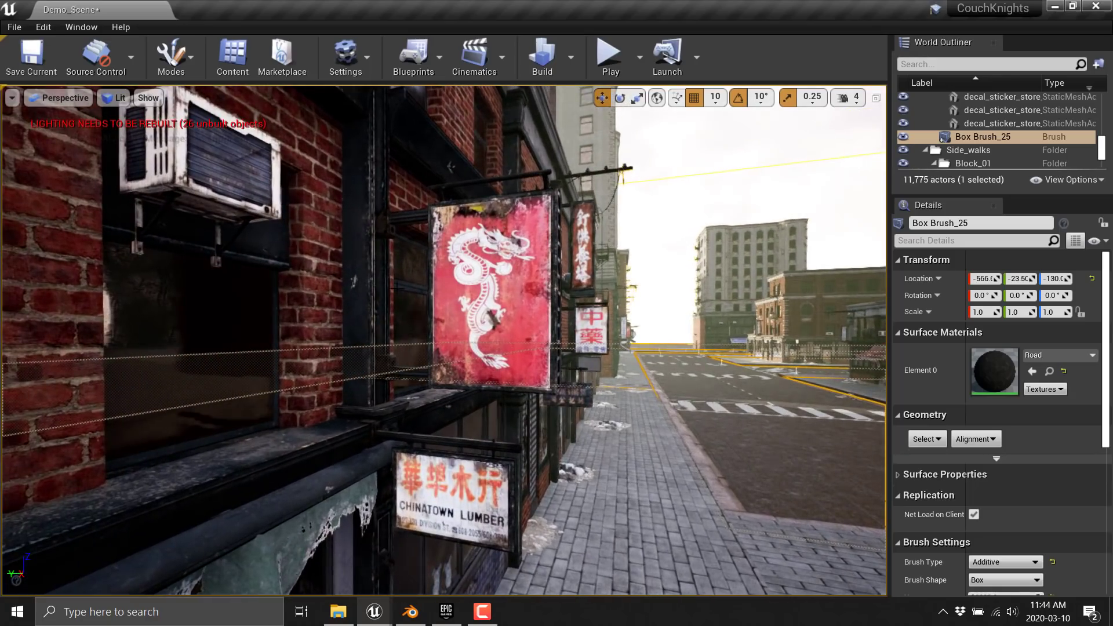
Step: Select the red dragon store sign in the level and bring up the static mesh editor for sign_store_b1
{"action": "left_click", "coordinate": [503, 282]}
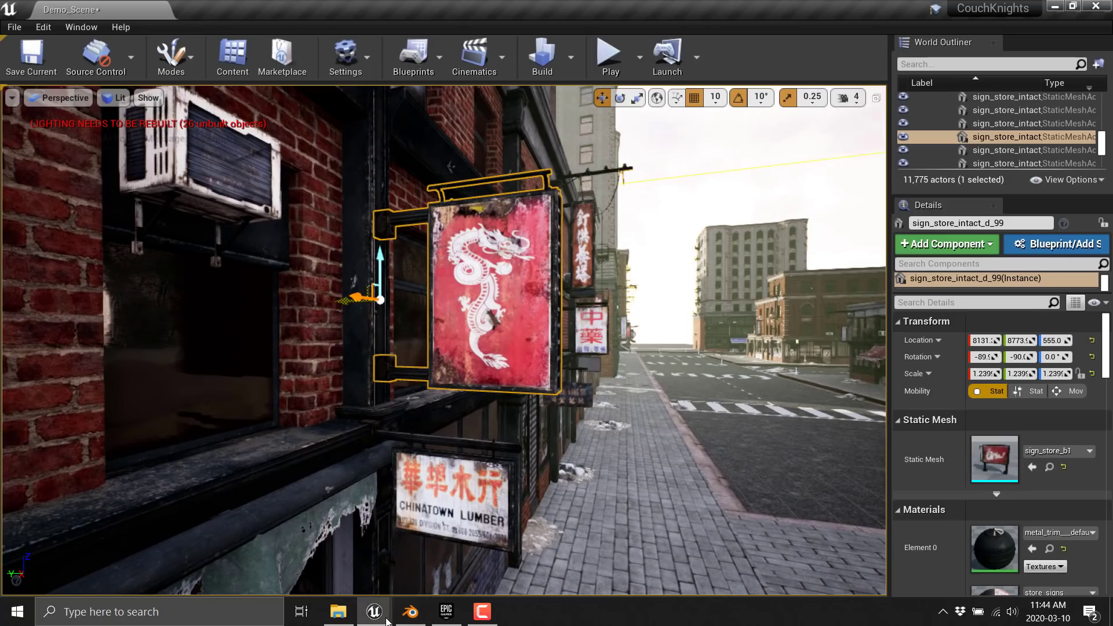
{"action": "mouse_move", "coordinate": [375, 611]}
{"action": "left_click", "coordinate": [395, 582]}
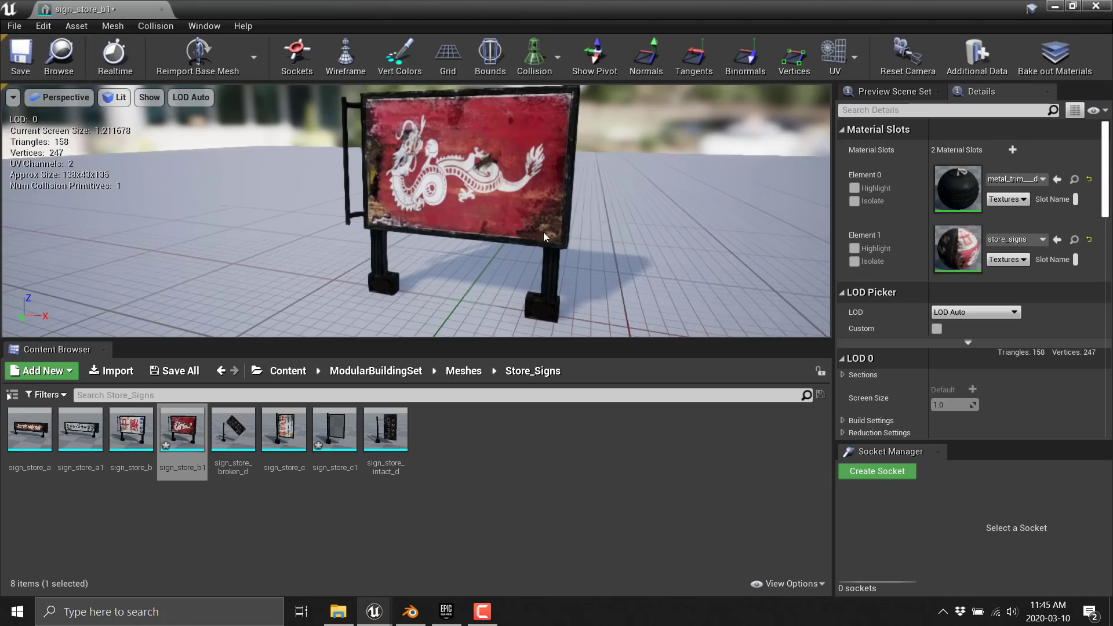
Step: Examine the texture samples feeding the metal_trim___default material of the sign's first material slot, and close its material graph
{"action": "left_click", "coordinate": [1074, 179]}
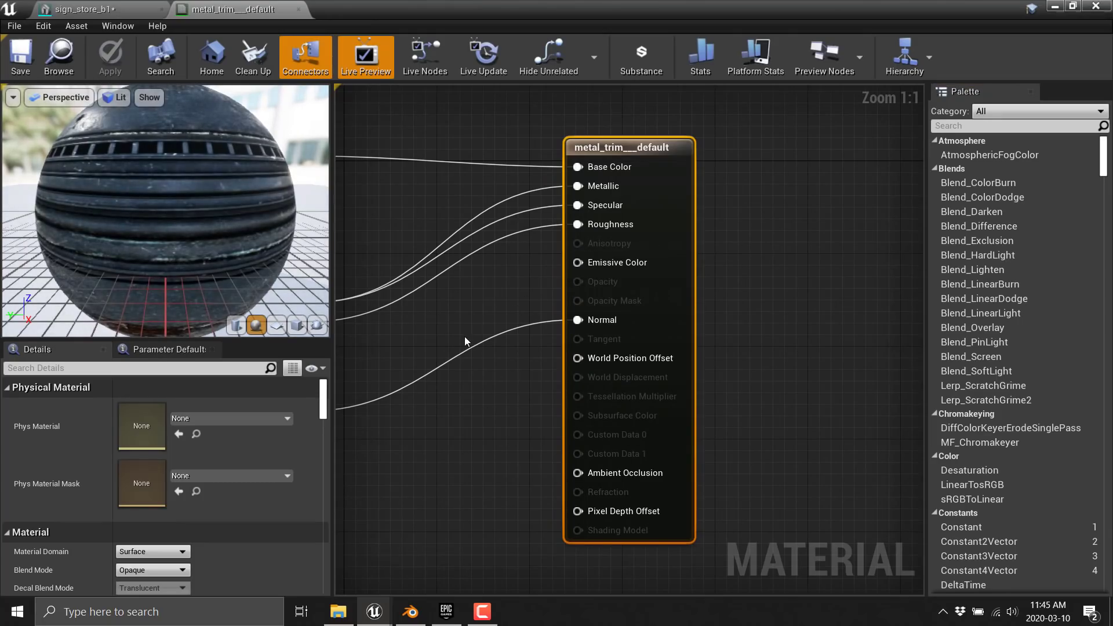
{"action": "left_click_drag", "start_coordinate": [444, 295], "coordinate": [458, 295]}
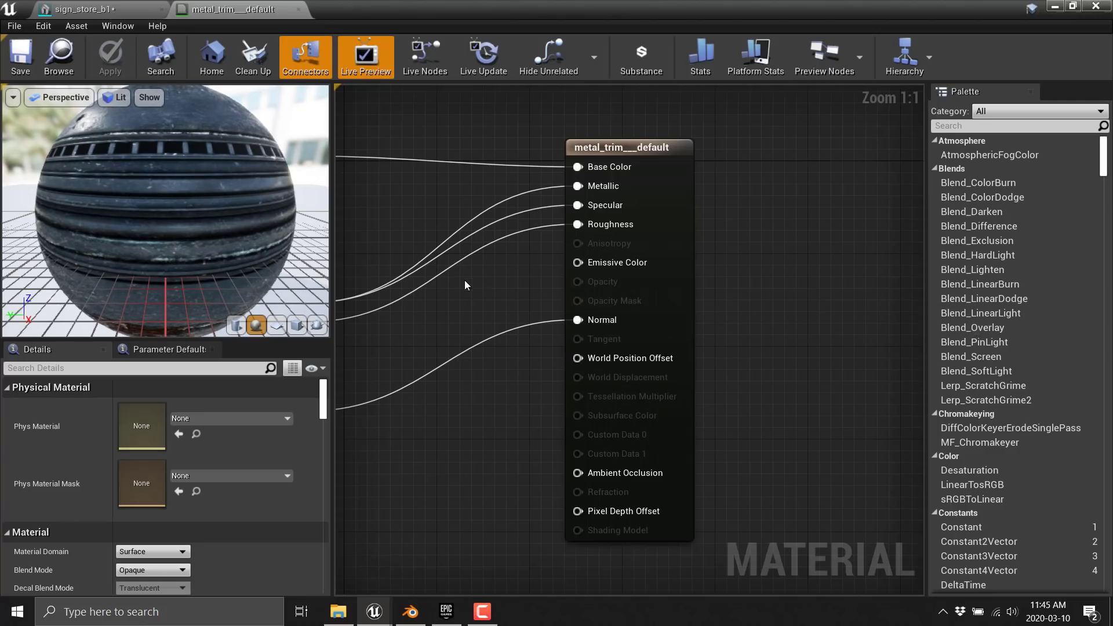
{"action": "key", "text": "Home"}
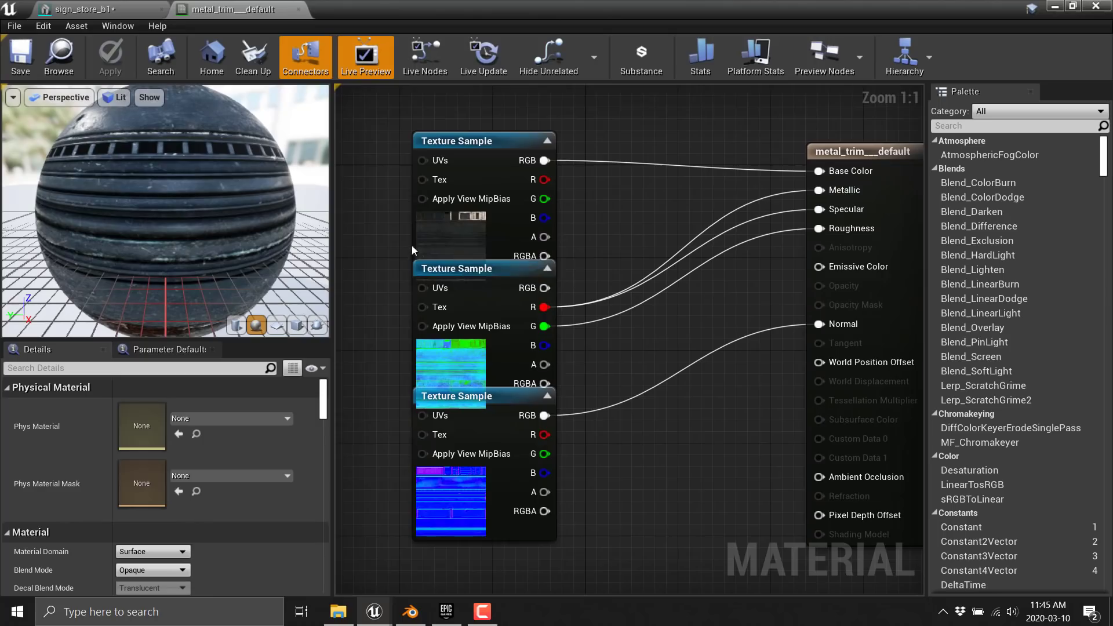
{"action": "left_click", "coordinate": [461, 247]}
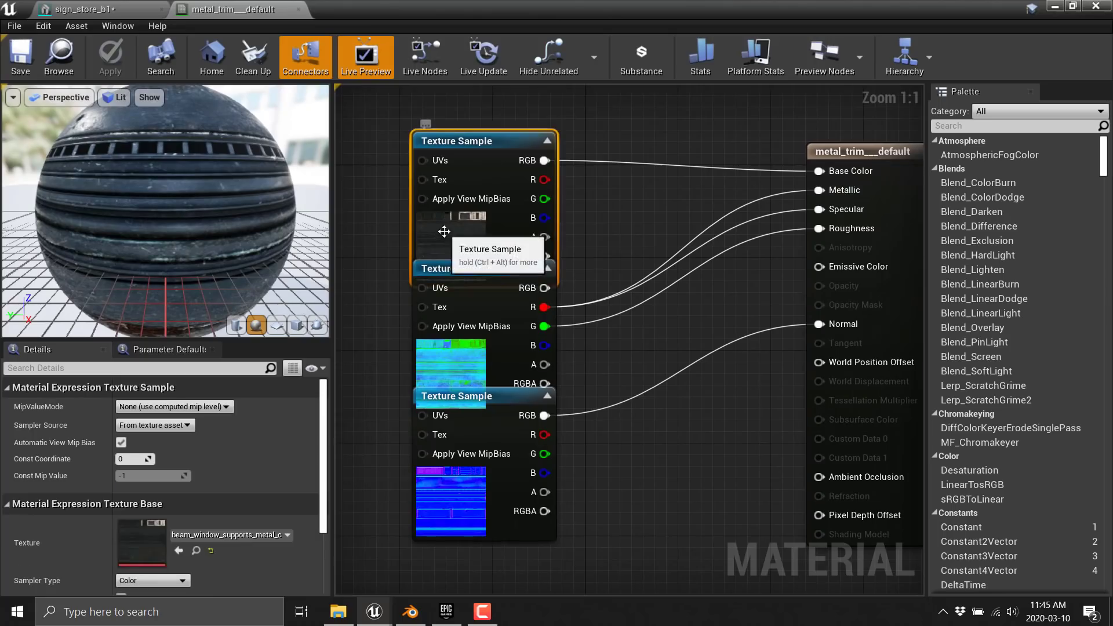
{"action": "left_click", "coordinate": [298, 9]}
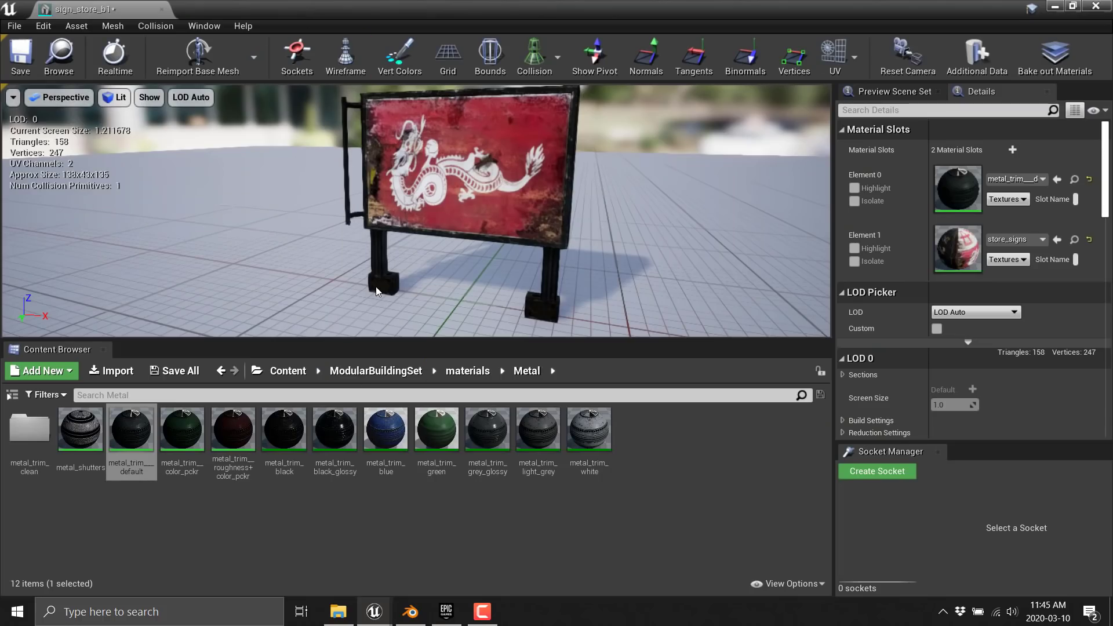
Step: Browse to ModularBuildingSet's Meshes/Store_Signs folder and select the sign_store_b1 mesh
{"action": "left_click", "coordinate": [408, 371]}
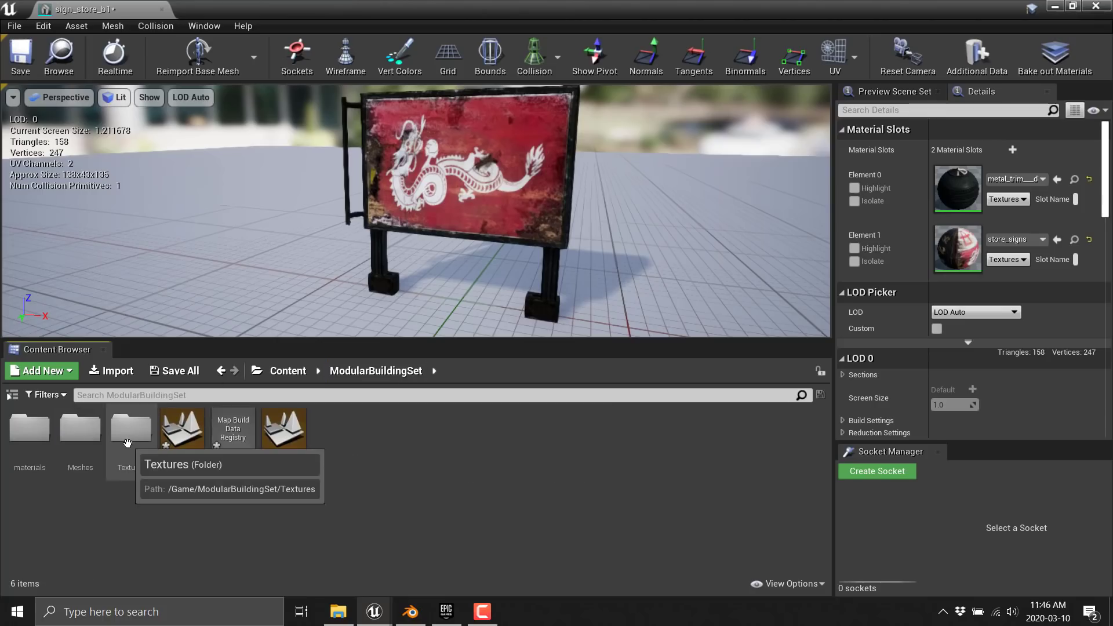
{"action": "double_click", "coordinate": [80, 431]}
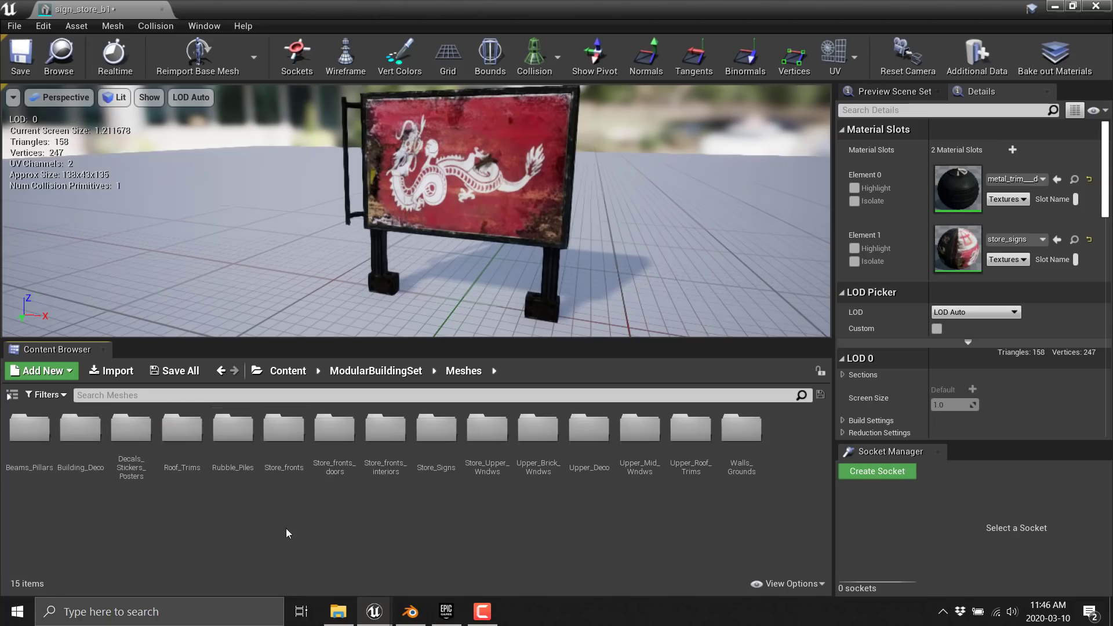
{"action": "double_click", "coordinate": [435, 430]}
{"action": "left_click", "coordinate": [168, 432]}
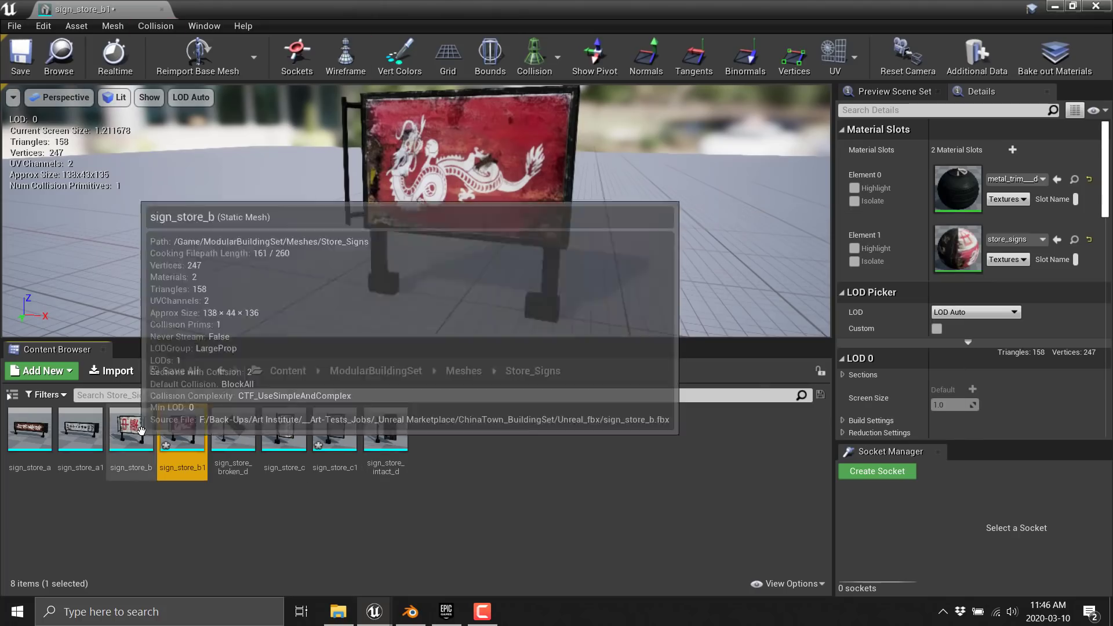
Step: Export the sign_store_b1 mesh to the Desktop as an FBX file with FBX 2013 compatibility and the default export options
{"action": "right_click", "coordinate": [189, 426]}
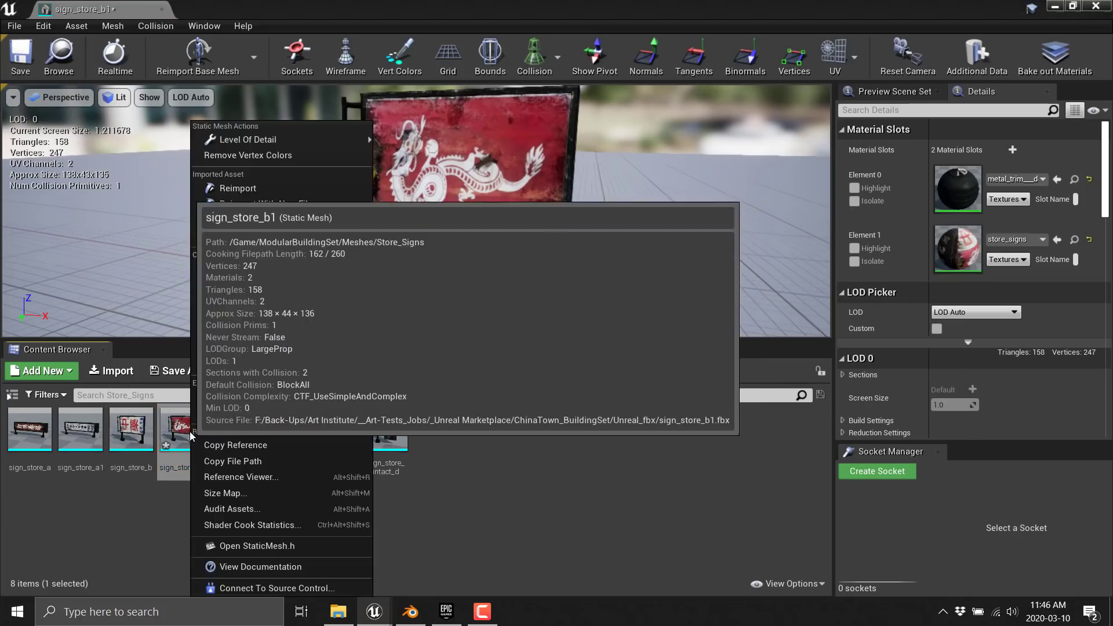
{"action": "mouse_move", "coordinate": [270, 346]}
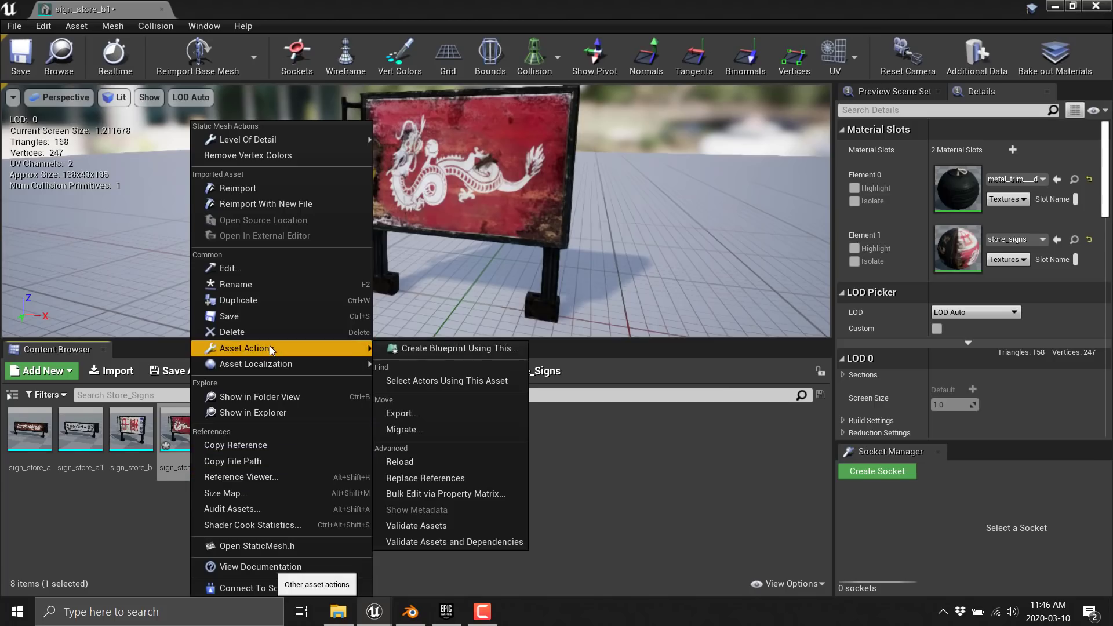
{"action": "left_click", "coordinate": [406, 413]}
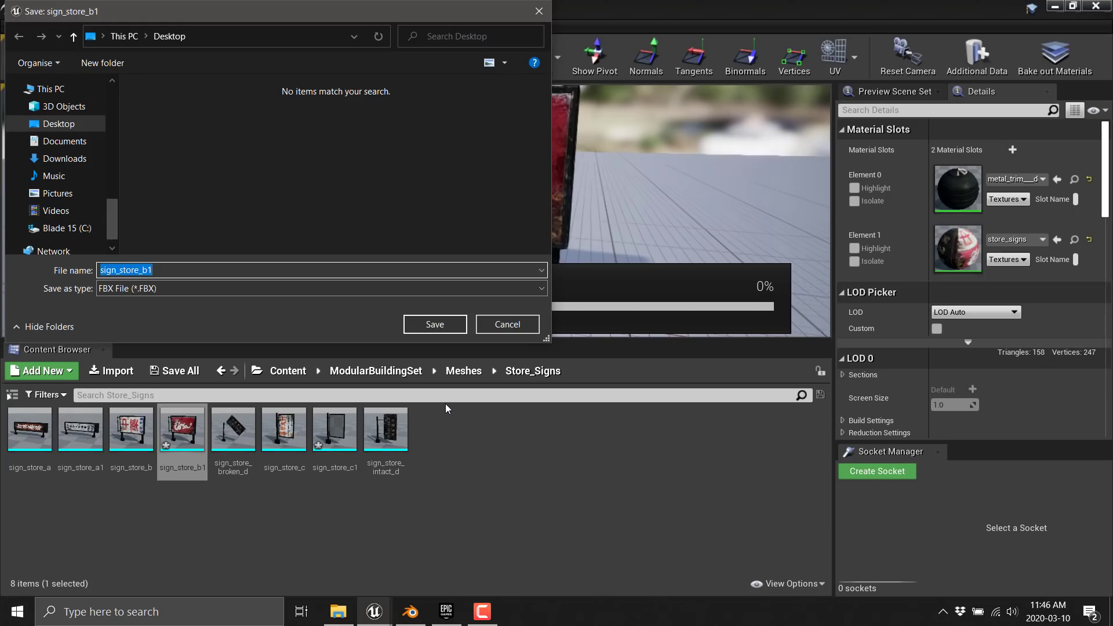
{"action": "left_click", "coordinate": [424, 319]}
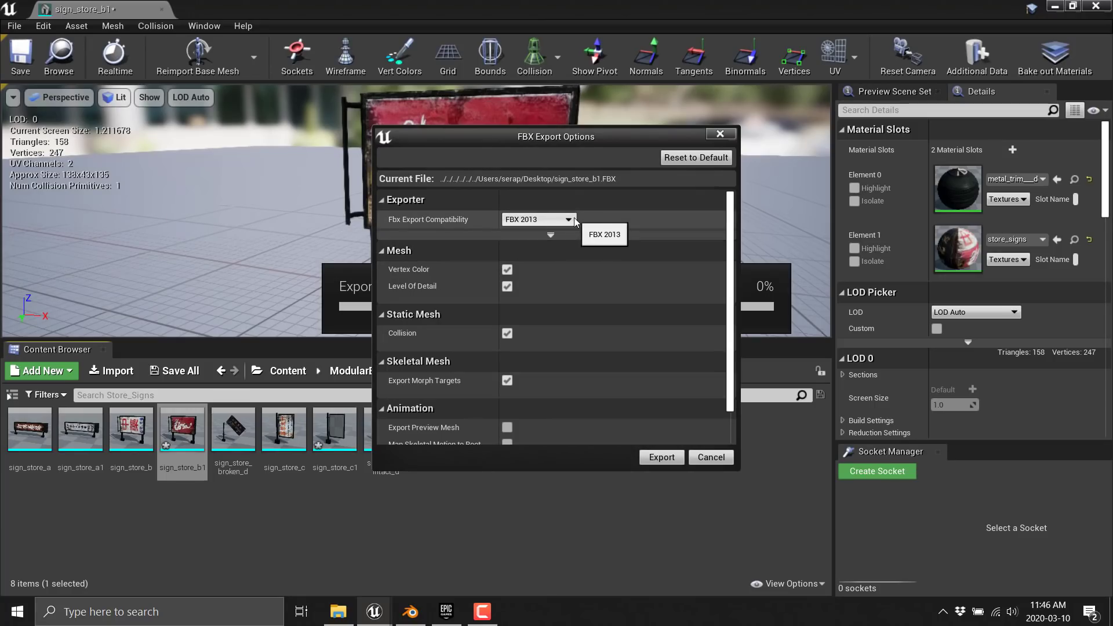
{"action": "scroll", "coordinate": [554, 336], "scroll_direction": "down", "scroll_amount": 2}
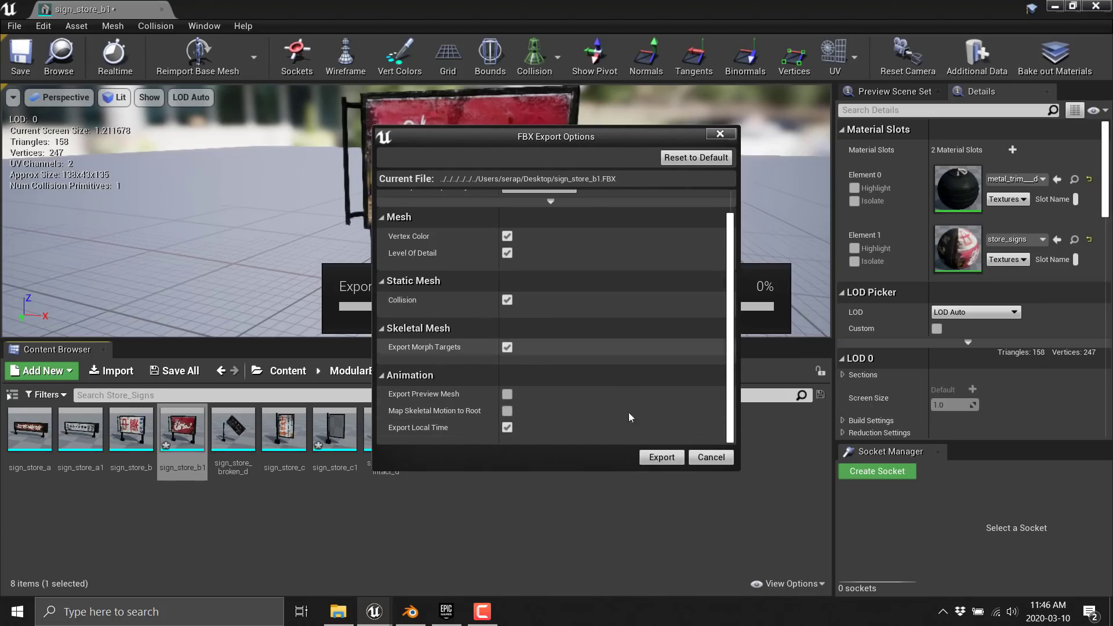
{"action": "left_click", "coordinate": [662, 457]}
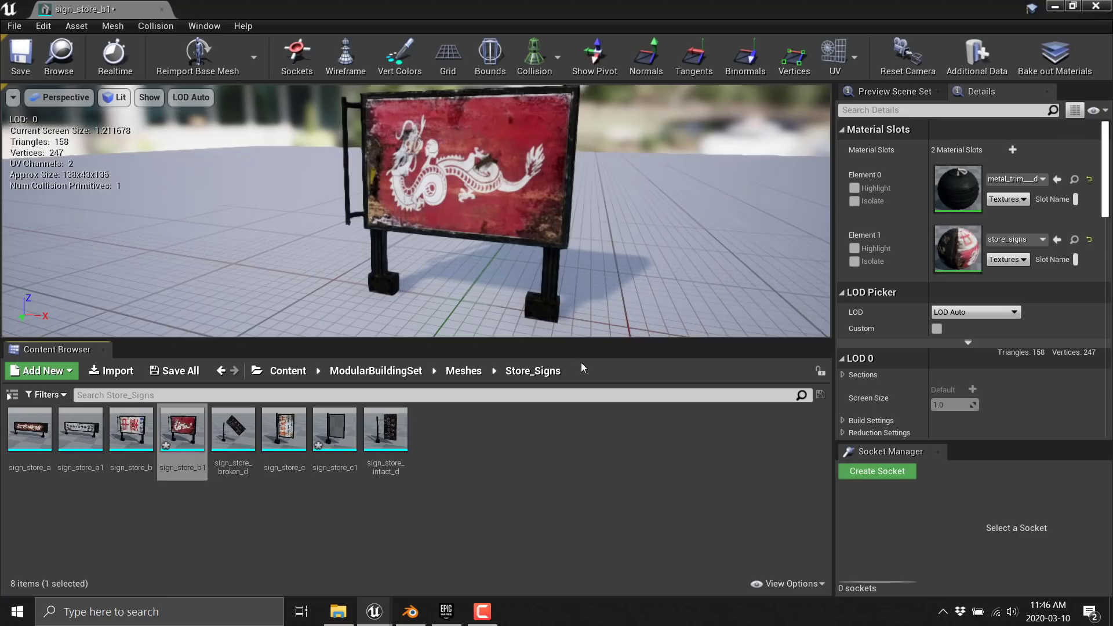
Step: Inspect the exported sign_store_b1.FBX from the desktop in 3D Viewer, and close the viewer
{"action": "key", "text": "super+d"}
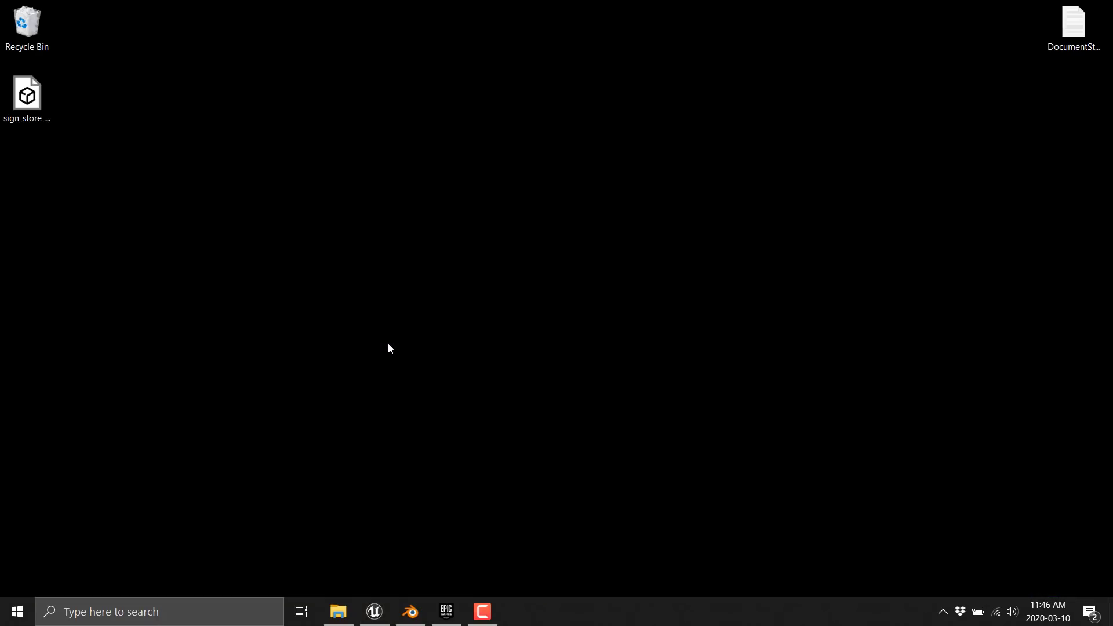
{"action": "double_click", "coordinate": [28, 95]}
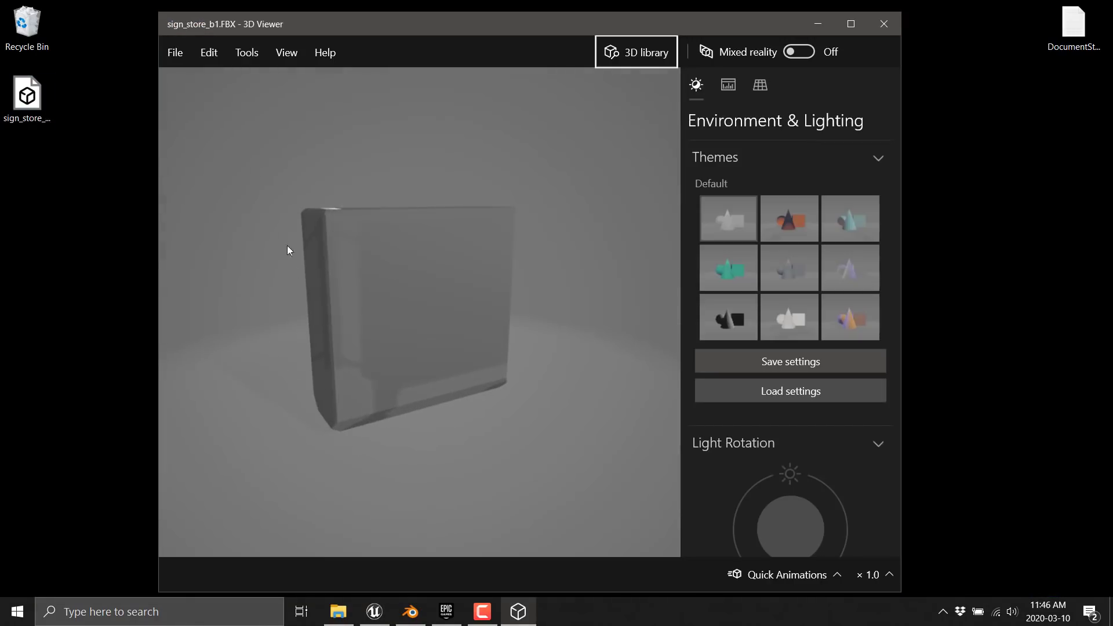
{"action": "left_click_drag", "start_coordinate": [418, 302], "coordinate": [464, 347]}
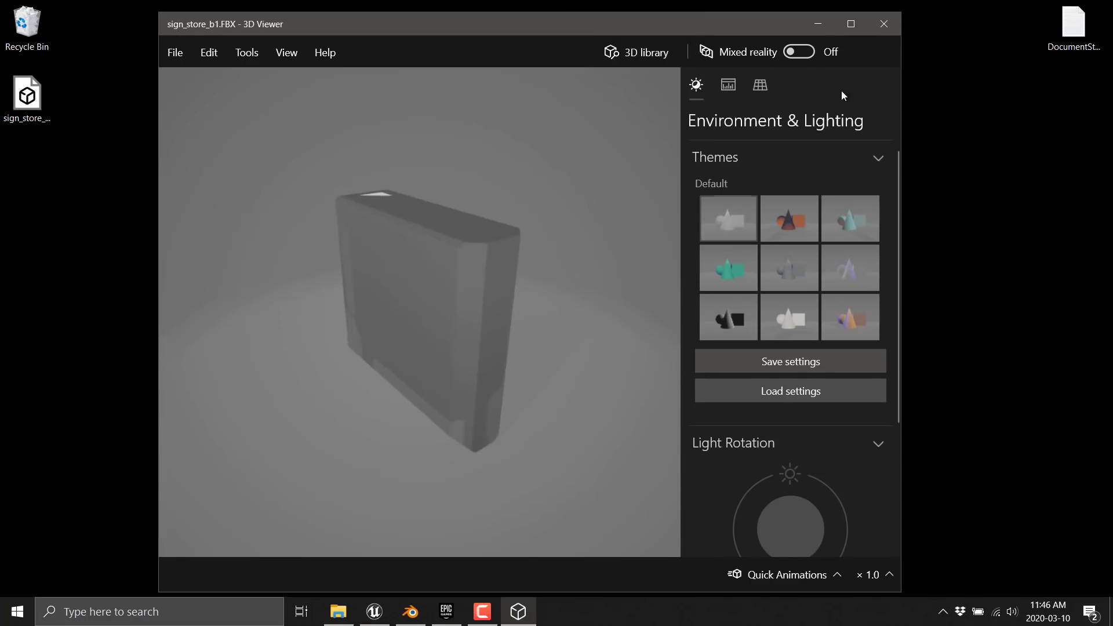
{"action": "left_click", "coordinate": [883, 24]}
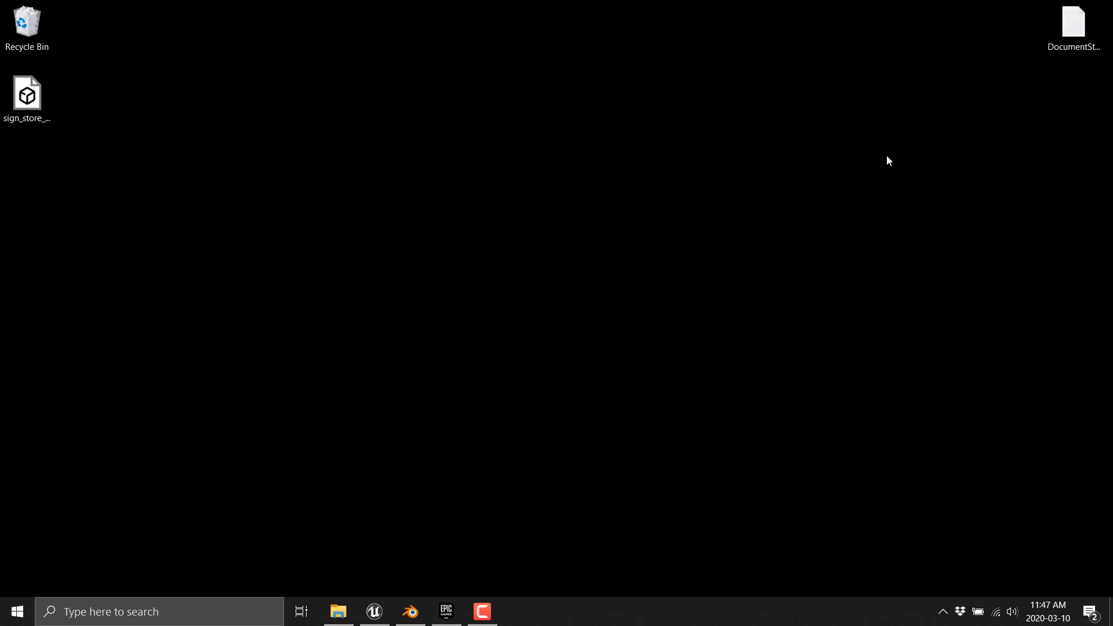
Step: Return to Unreal's sign_store_b1 mesh editor and open the material baking options, keeping the blend mode at Opaque
{"action": "left_click", "coordinate": [374, 611]}
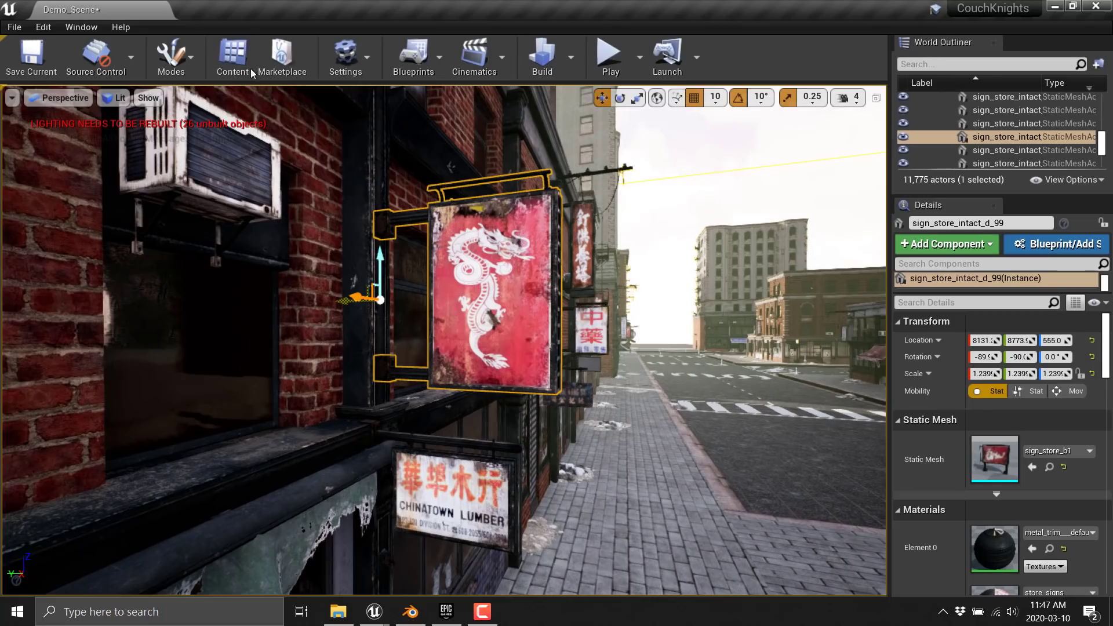
{"action": "mouse_move", "coordinate": [373, 623]}
{"action": "left_click", "coordinate": [419, 560]}
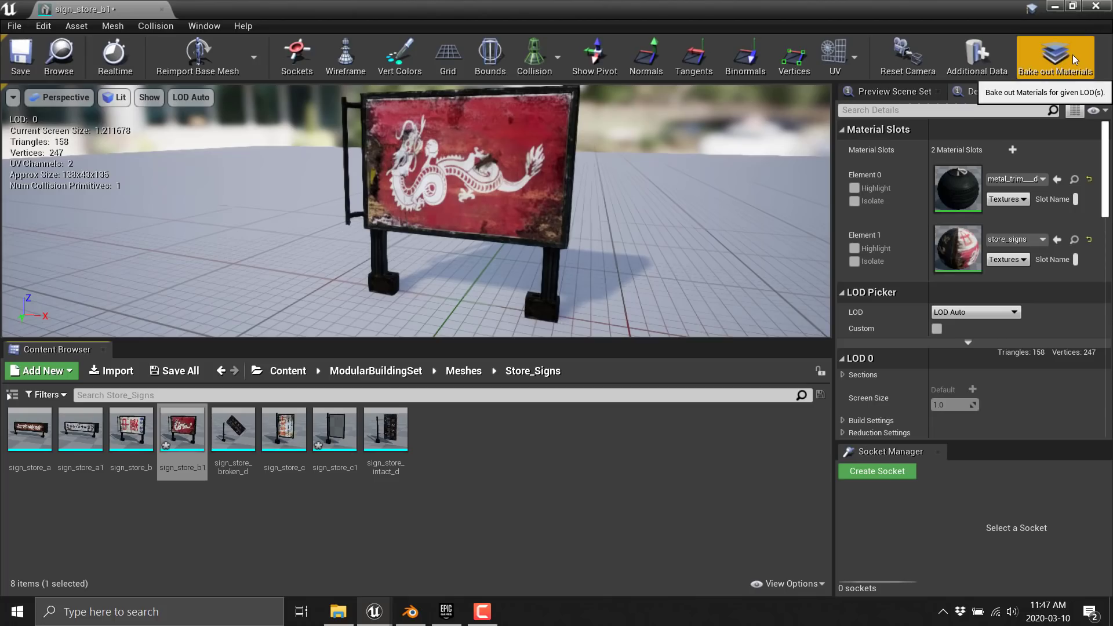
{"action": "left_click", "coordinate": [1073, 54]}
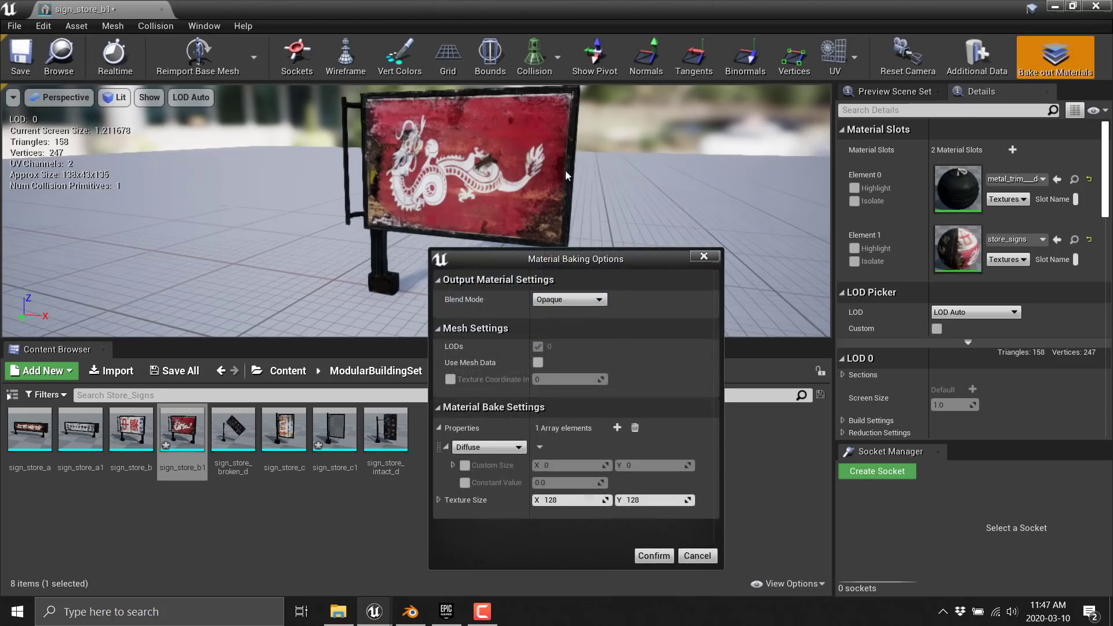
{"action": "left_click_drag", "start_coordinate": [630, 259], "coordinate": [661, 142]}
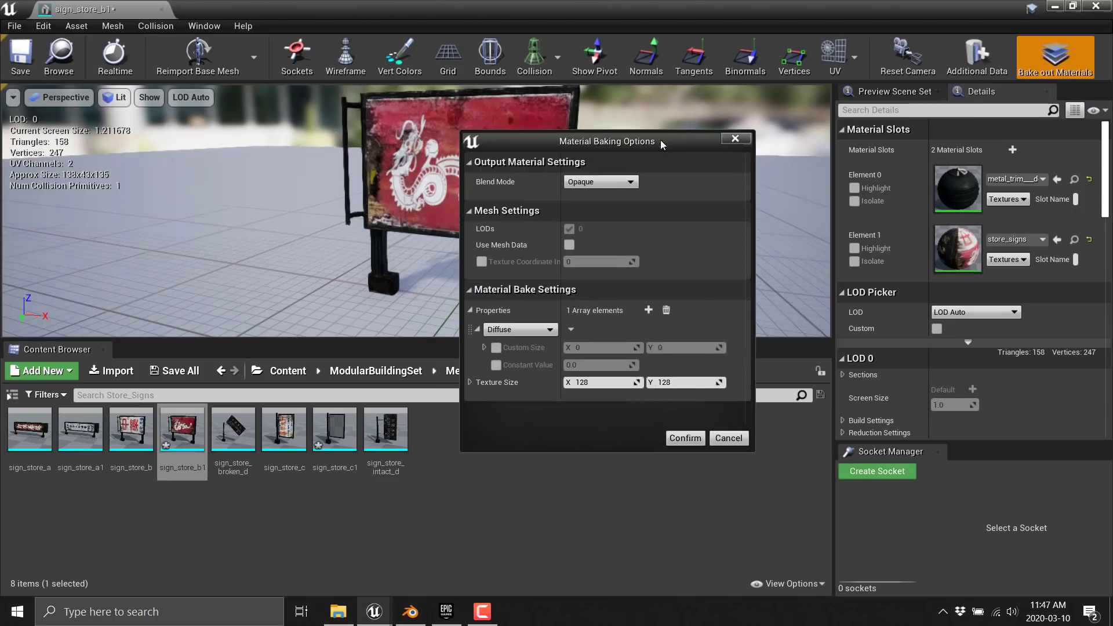
{"action": "left_click", "coordinate": [634, 187]}
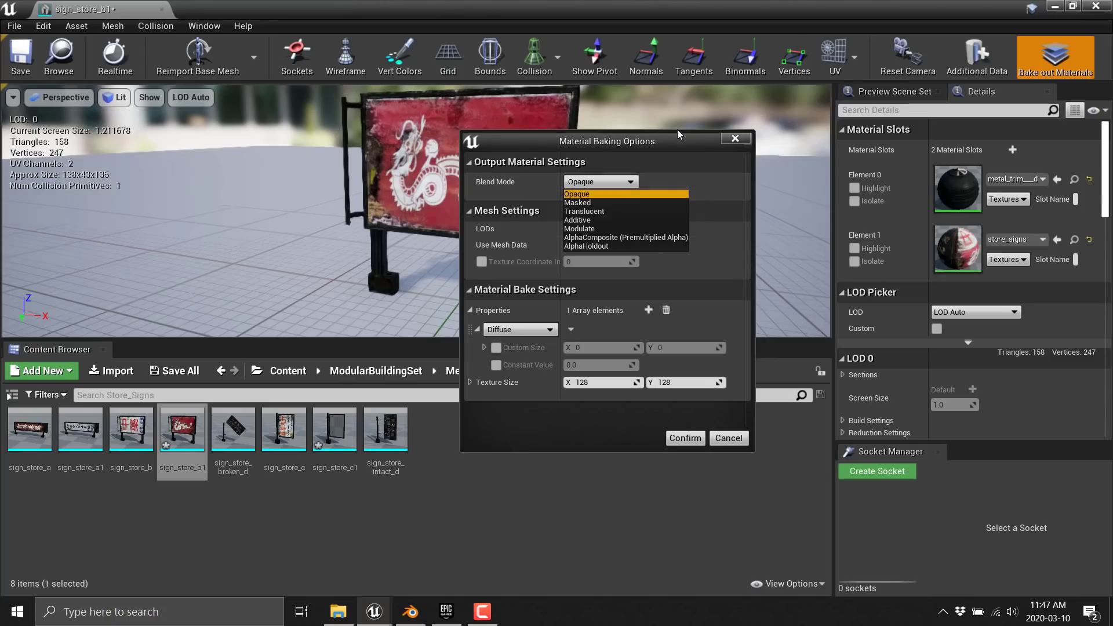
{"action": "left_click", "coordinate": [731, 241]}
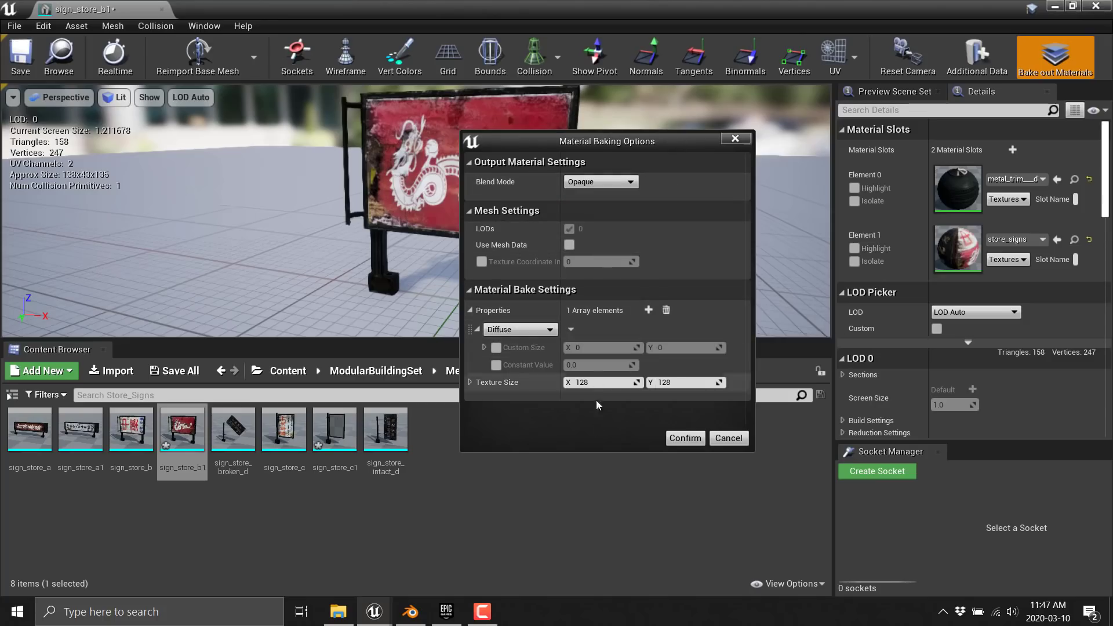
Step: Set the baked texture size to 1024 by 1024
{"action": "left_click", "coordinate": [608, 382]}
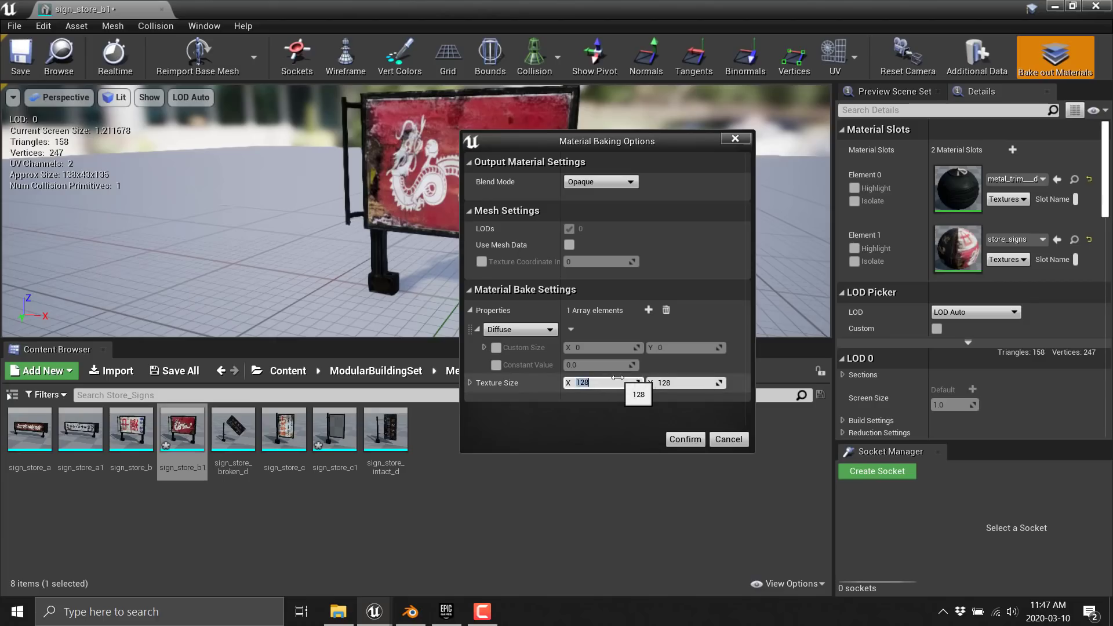
{"action": "type", "text": "1024"}
{"action": "key", "text": "Tab"}
{"action": "type", "text": "102"}
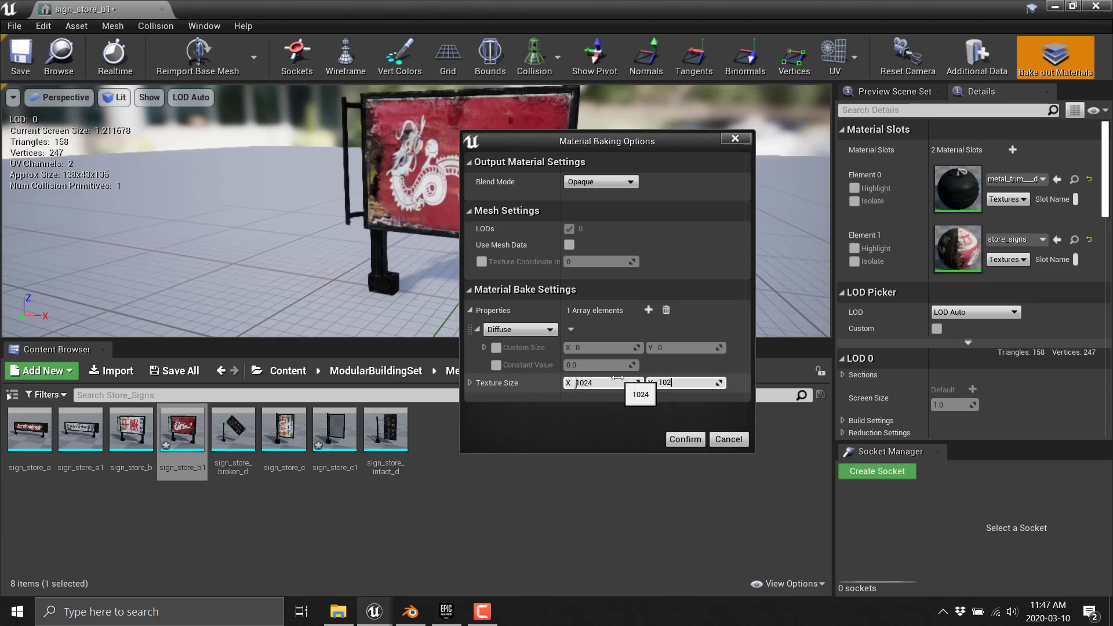
{"action": "type", "text": "4"}
{"action": "key", "text": "Return"}
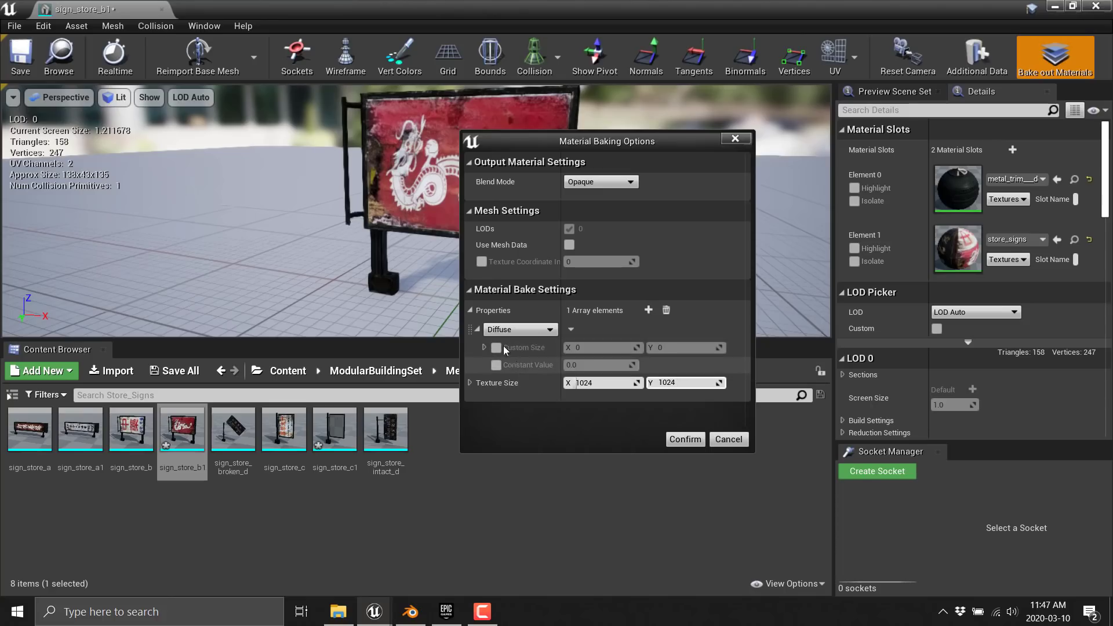
Step: Add Roughness and Normal to the baked properties alongside Diffuse, and bake out the sign's materials
{"action": "left_click", "coordinate": [648, 310]}
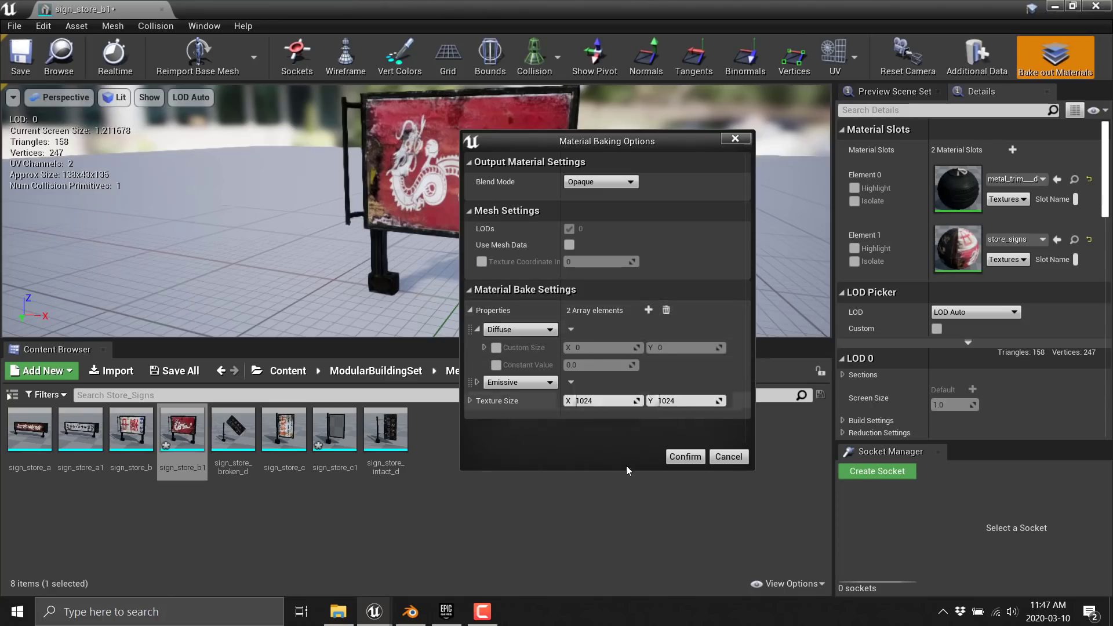
{"action": "left_click", "coordinate": [521, 382]}
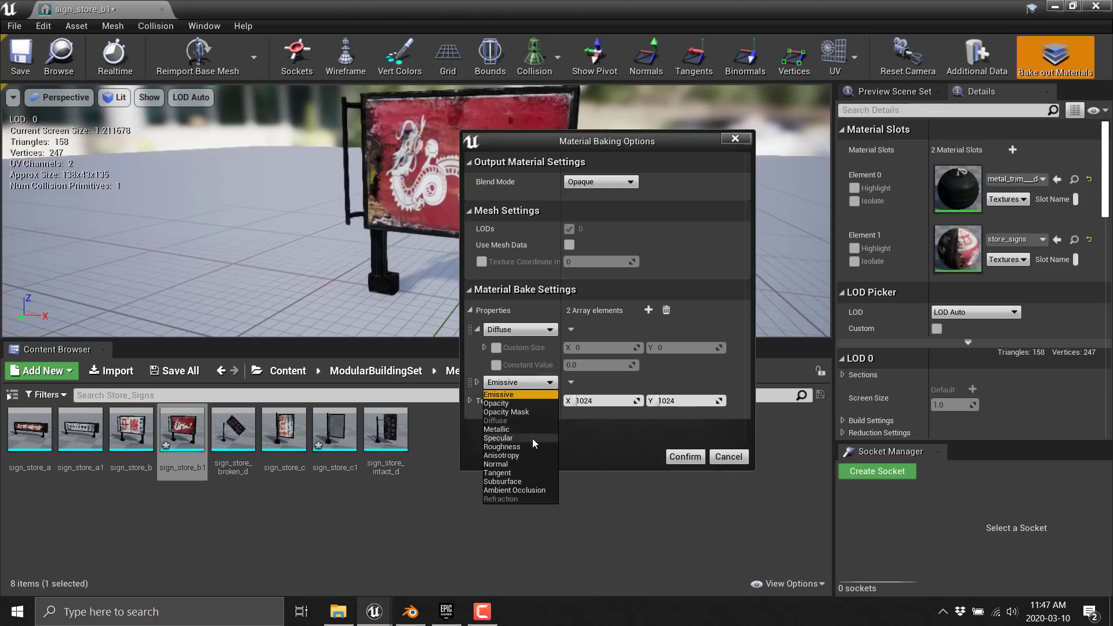
{"action": "left_click", "coordinate": [503, 447]}
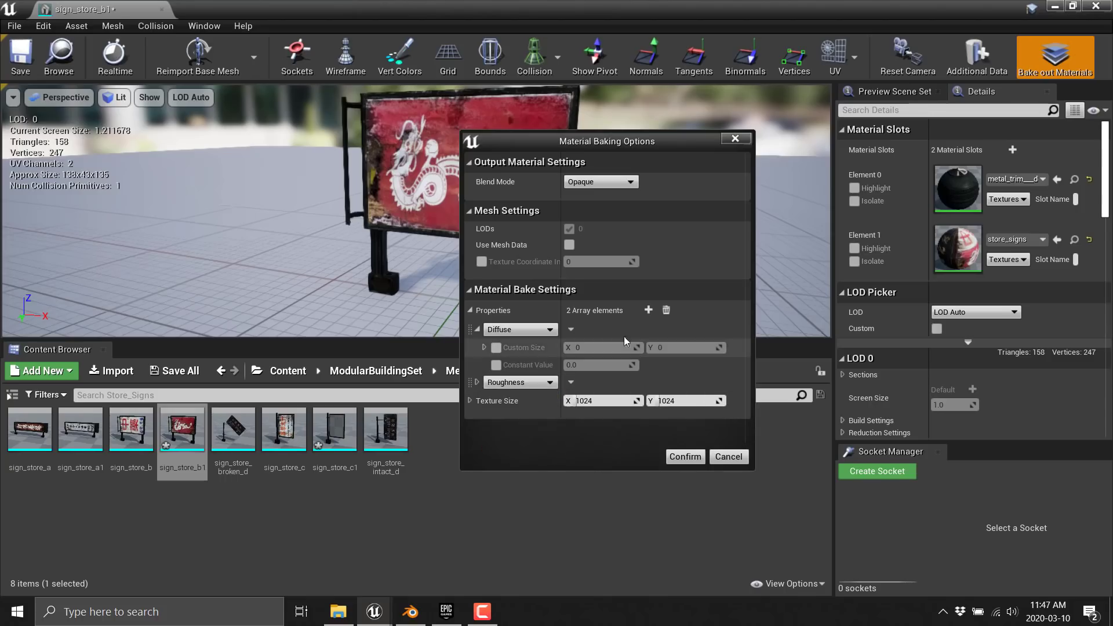
{"action": "left_click", "coordinate": [648, 311]}
{"action": "left_click", "coordinate": [522, 401]}
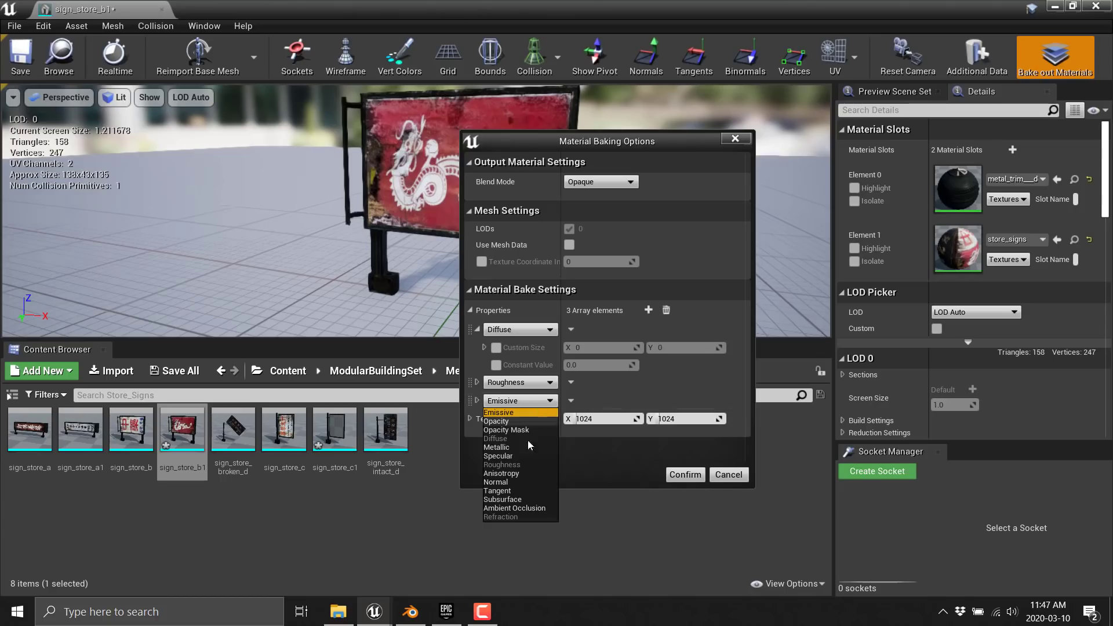
{"action": "left_click", "coordinate": [509, 481]}
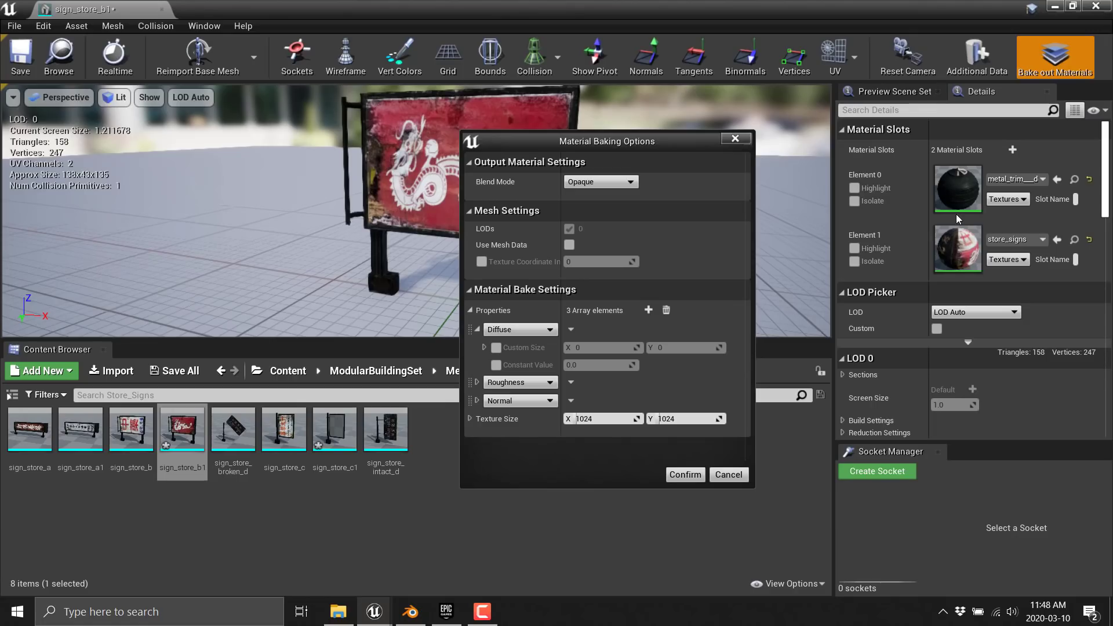
{"action": "left_click", "coordinate": [695, 475]}
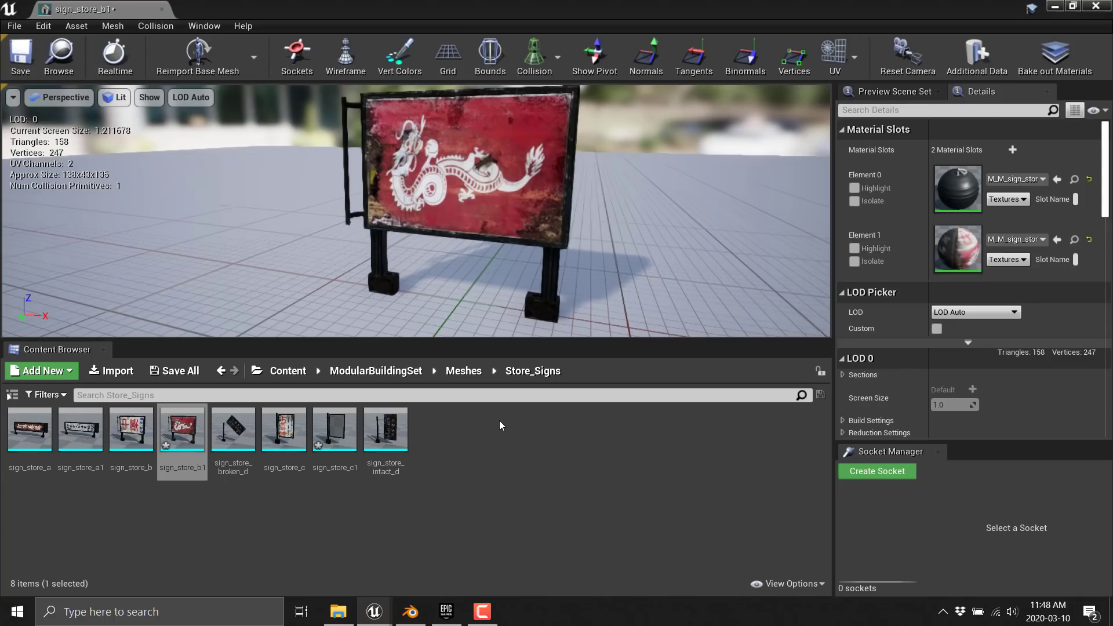
Step: Reload the Store_Signs folder by way of its parent Meshes folder, and examine the baked metal trim textures' details
{"action": "left_click", "coordinate": [453, 375]}
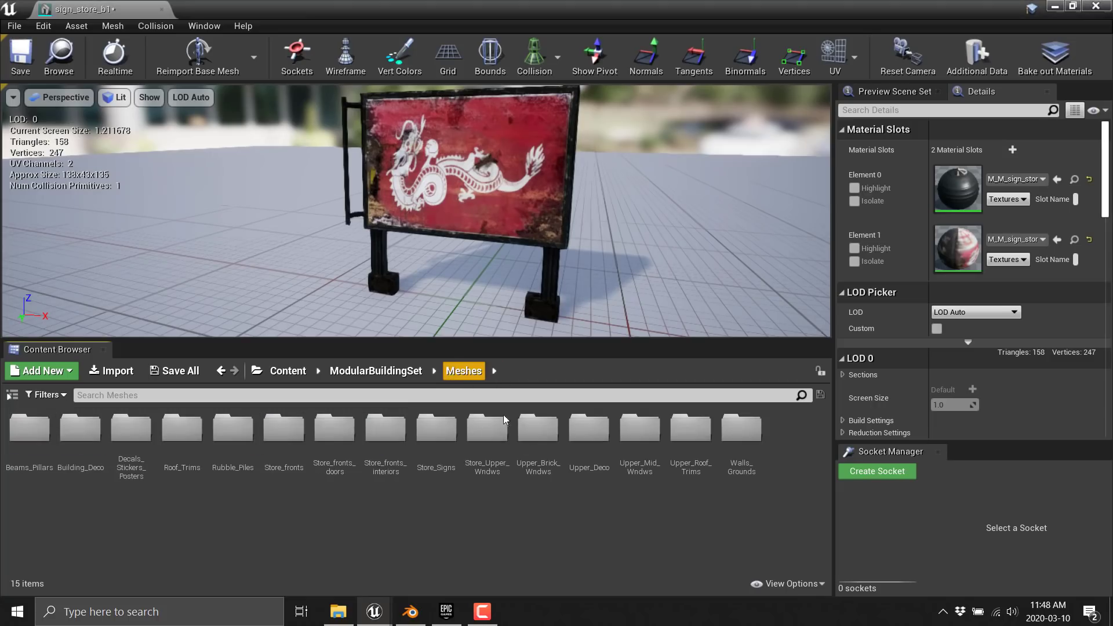
{"action": "double_click", "coordinate": [436, 430]}
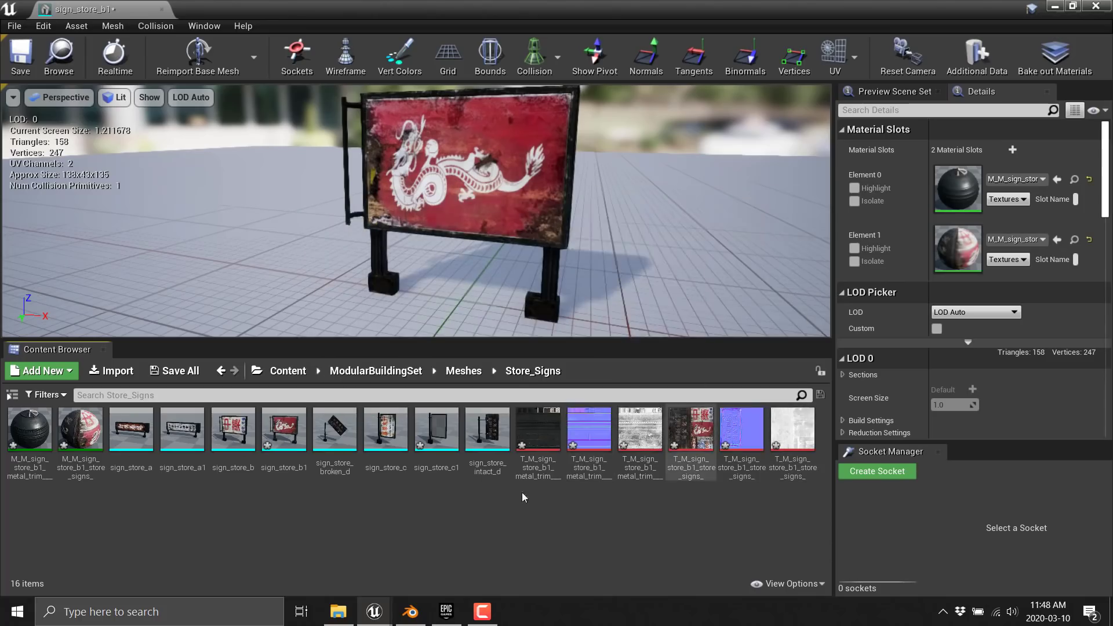
{"action": "mouse_move", "coordinate": [530, 429]}
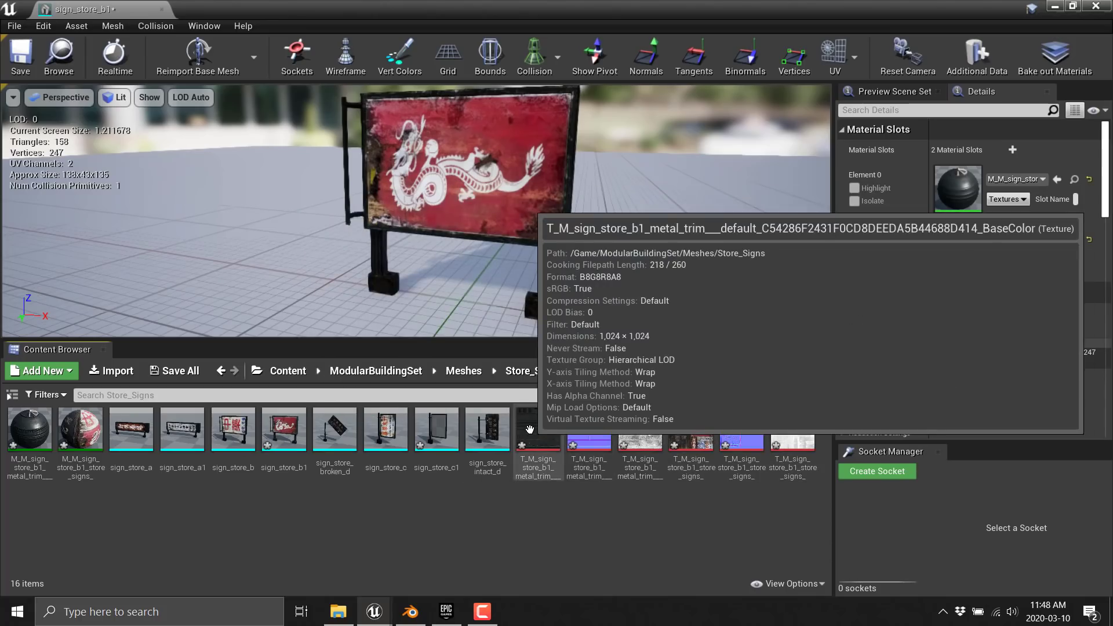
{"action": "mouse_move", "coordinate": [578, 423]}
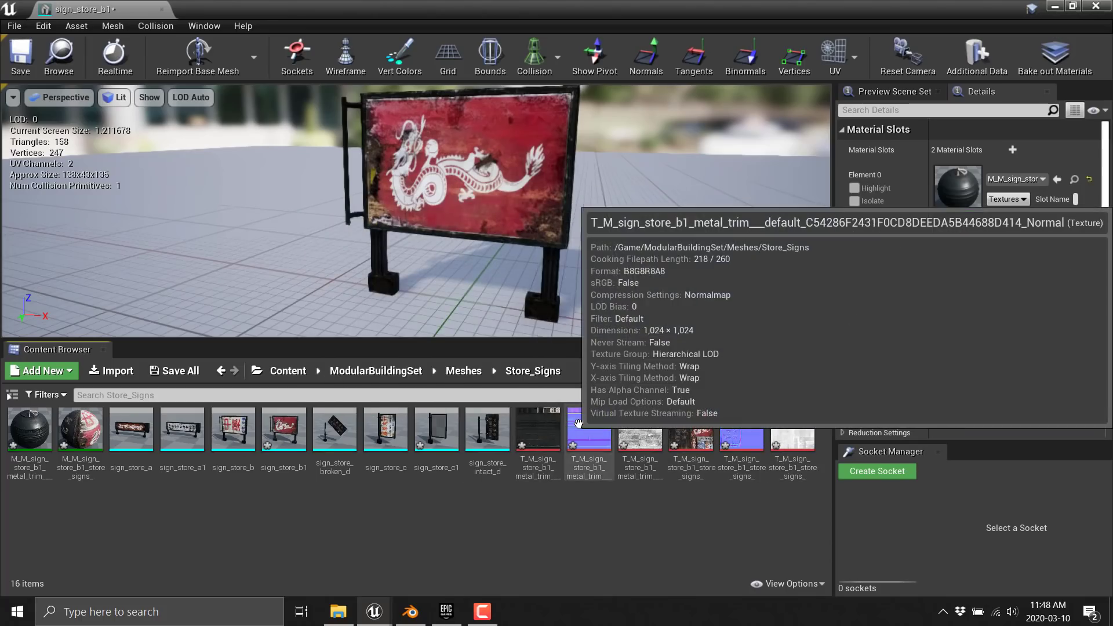
{"action": "mouse_move", "coordinate": [646, 423]}
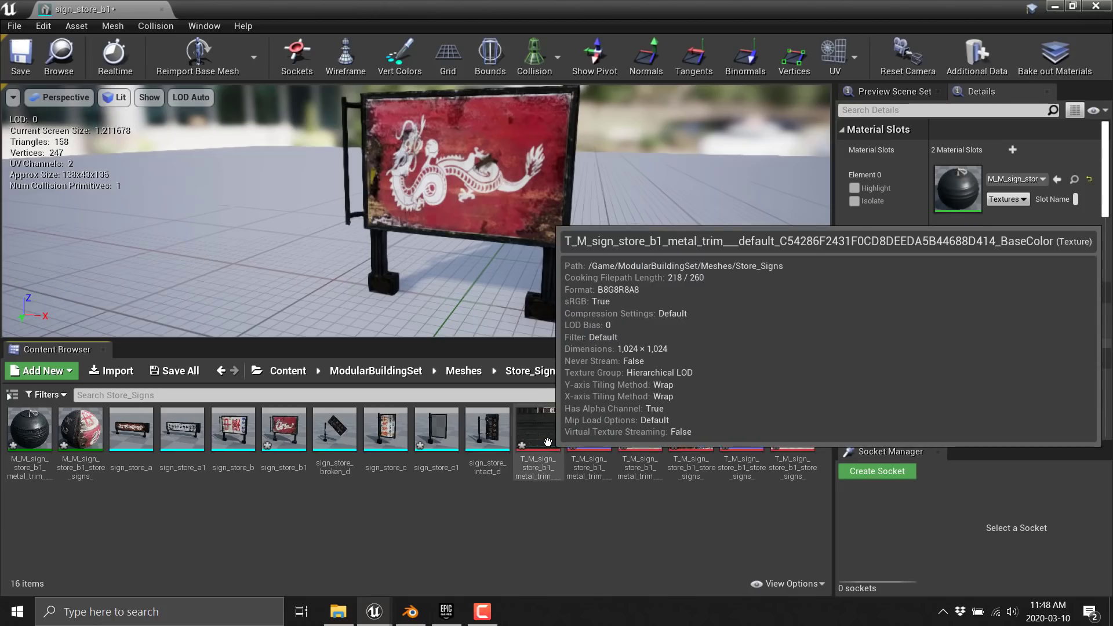
Step: Export the baked metal trim BaseColor texture to the desktop as a Targa file named trim_color
{"action": "right_click", "coordinate": [548, 443]}
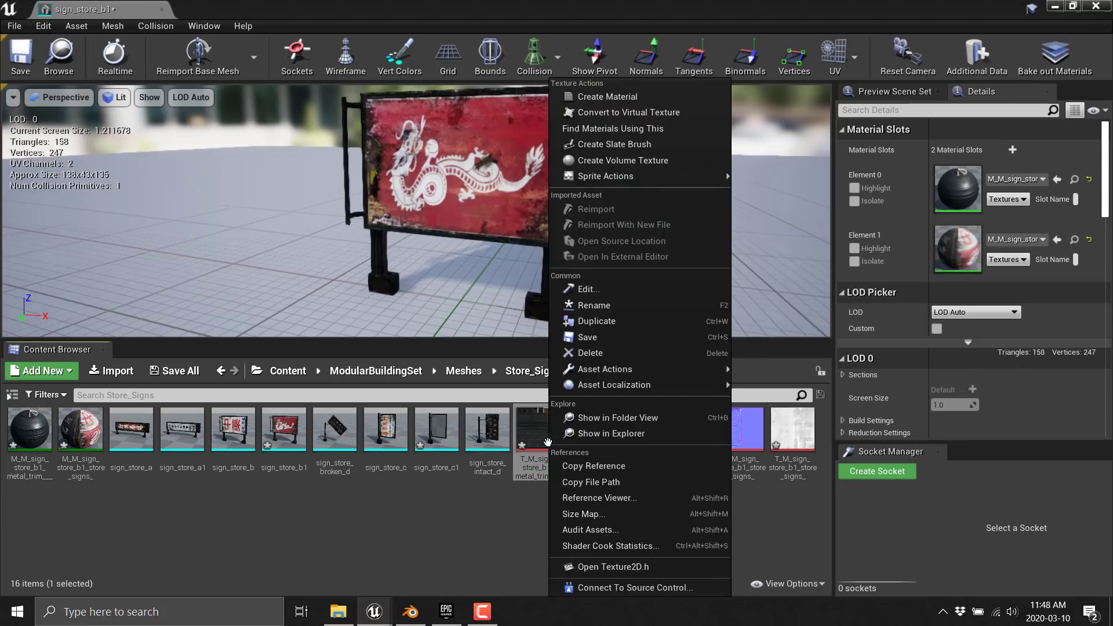
{"action": "mouse_move", "coordinate": [606, 368]}
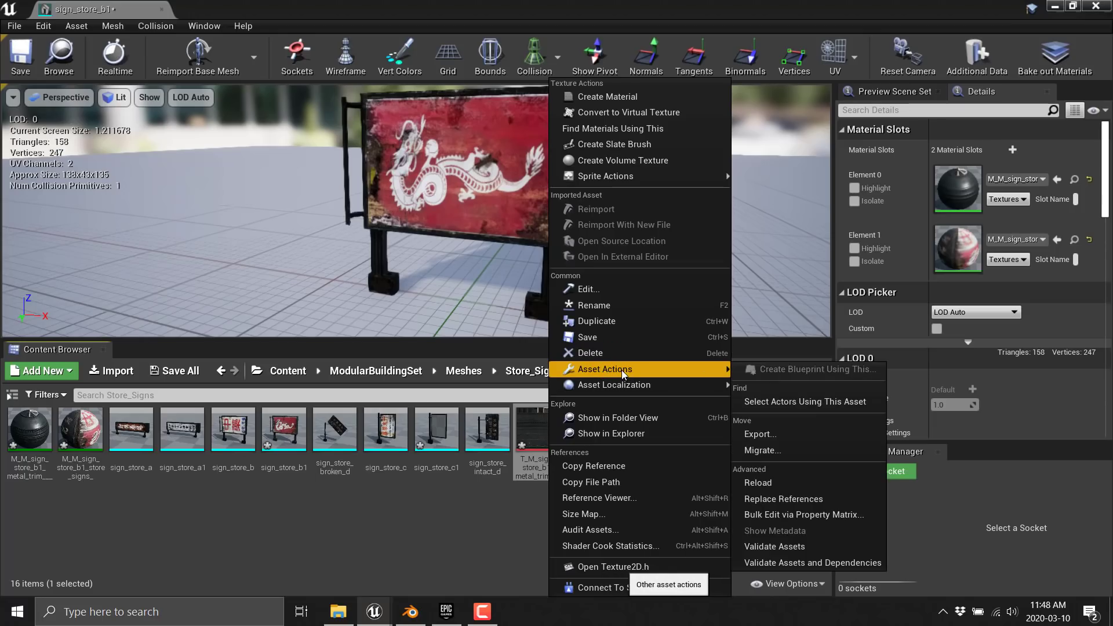
{"action": "left_click", "coordinate": [757, 434]}
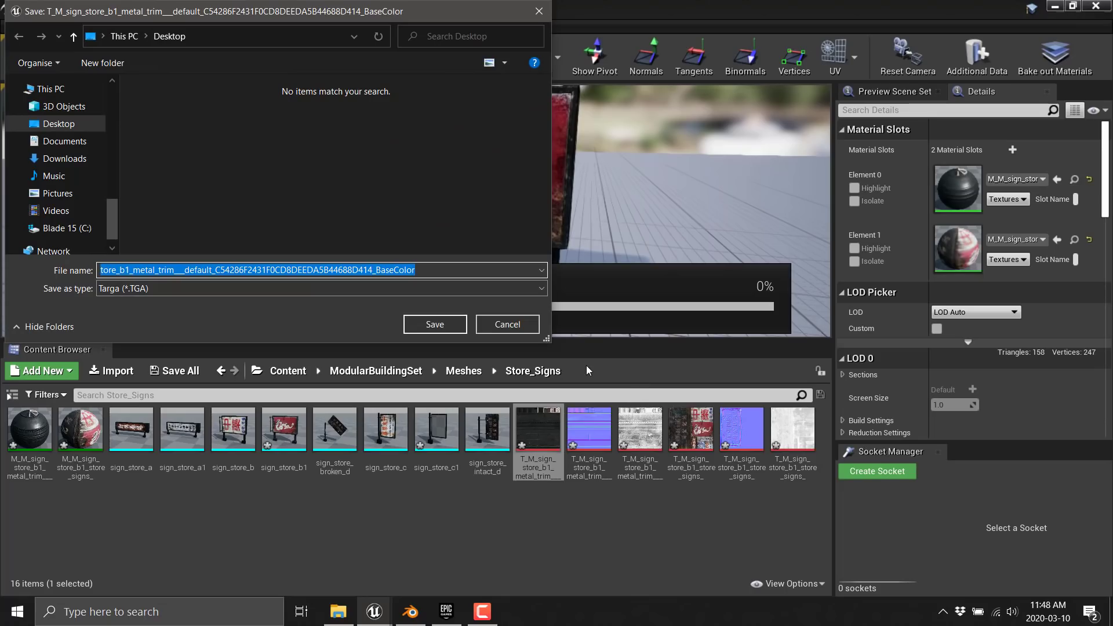
{"action": "type", "text": "trim_color"}
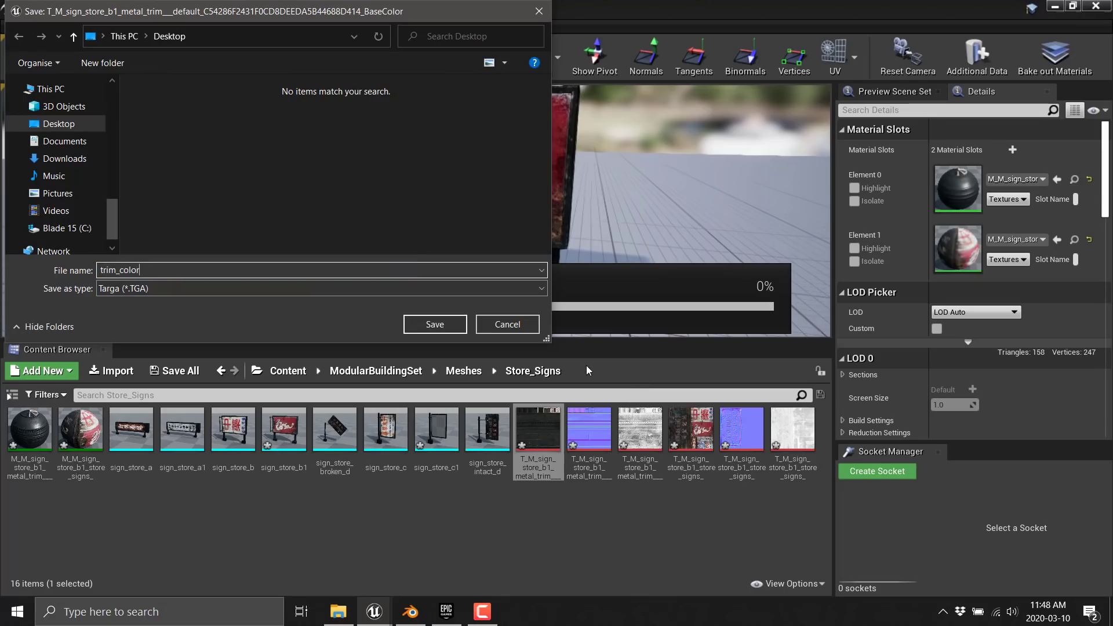
{"action": "key", "text": "Return"}
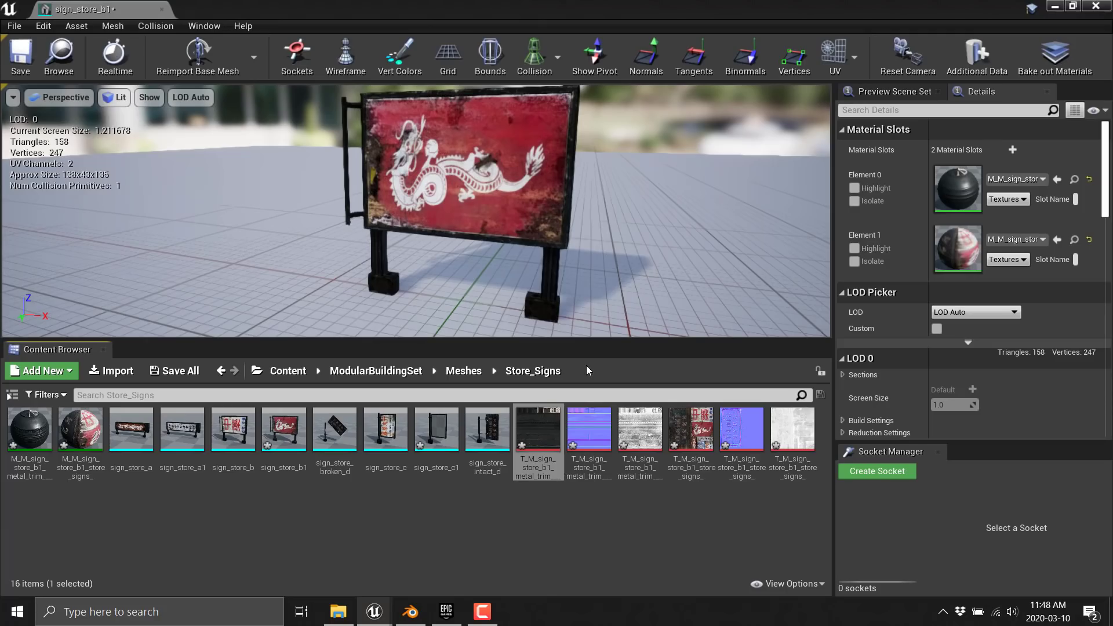
Step: Export the baked store signs BaseColor texture to the desktop as a Targa file named sign_color
{"action": "right_click", "coordinate": [689, 432]}
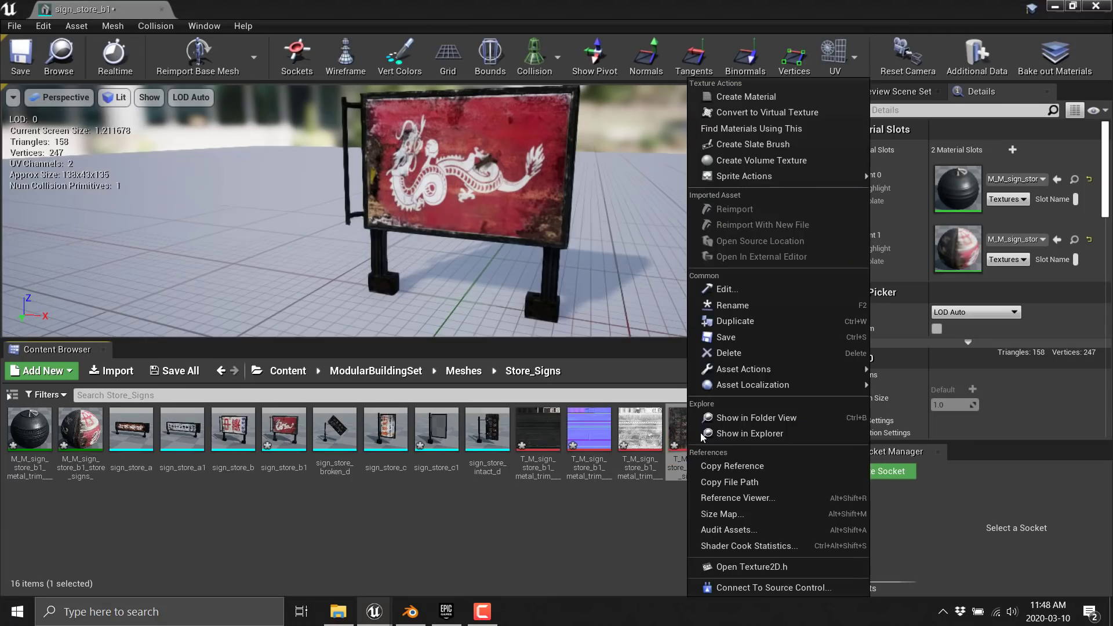
{"action": "mouse_move", "coordinate": [763, 363]}
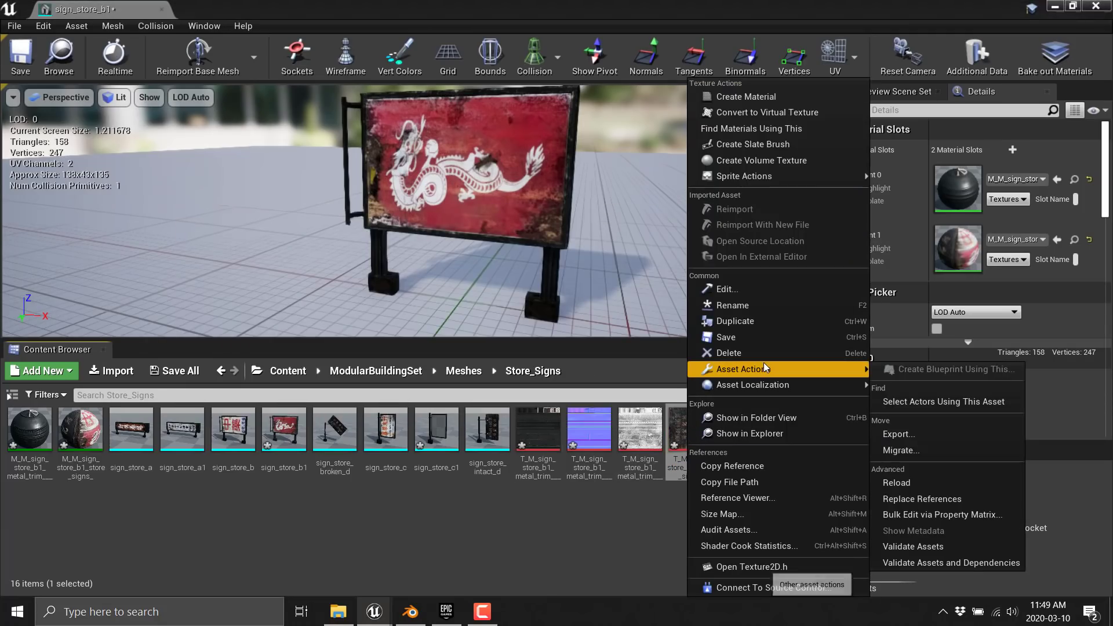
{"action": "left_click", "coordinate": [910, 434]}
{"action": "type", "text": "sign"}
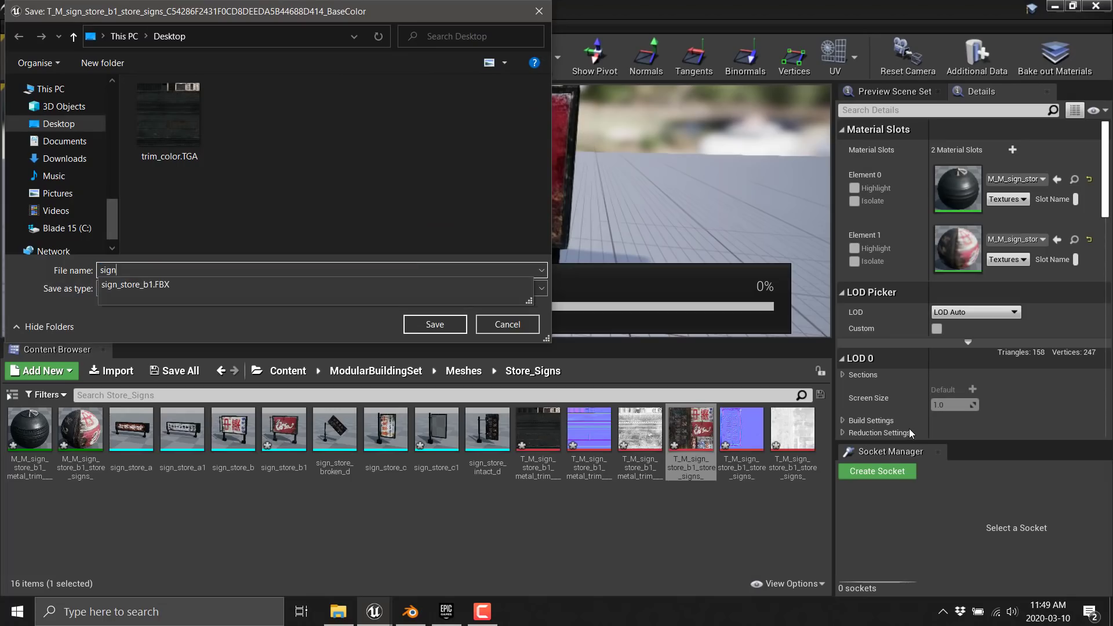
{"action": "type", "text": "_color"}
{"action": "key", "text": "Return"}
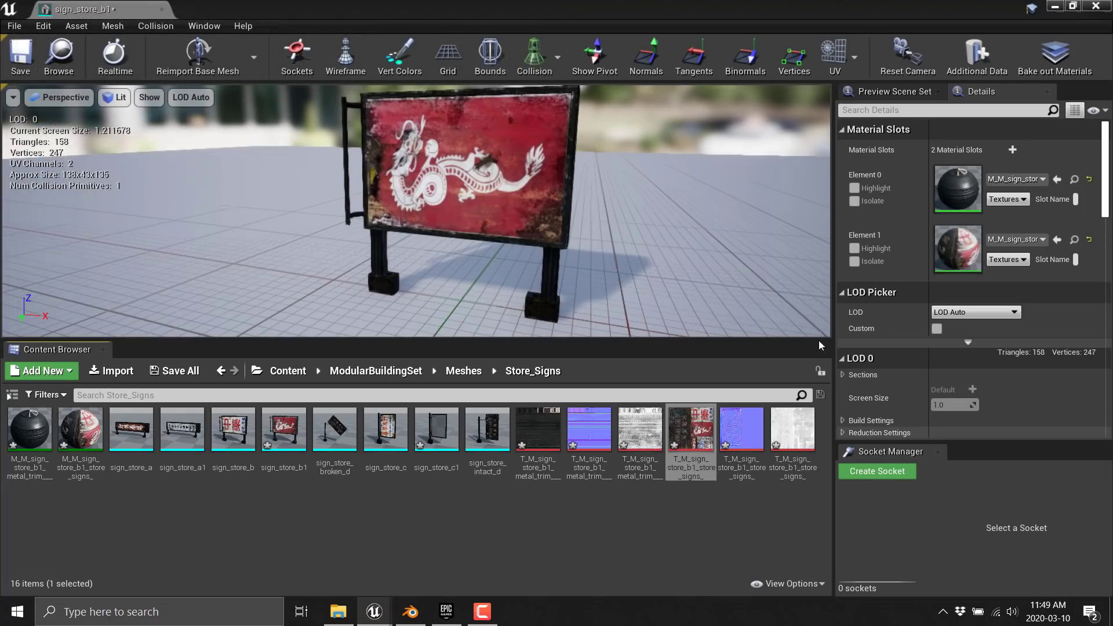
Step: Export the baked store signs Normal texture to the desktop as sign_normal in Targa format
{"action": "right_click", "coordinate": [753, 447]}
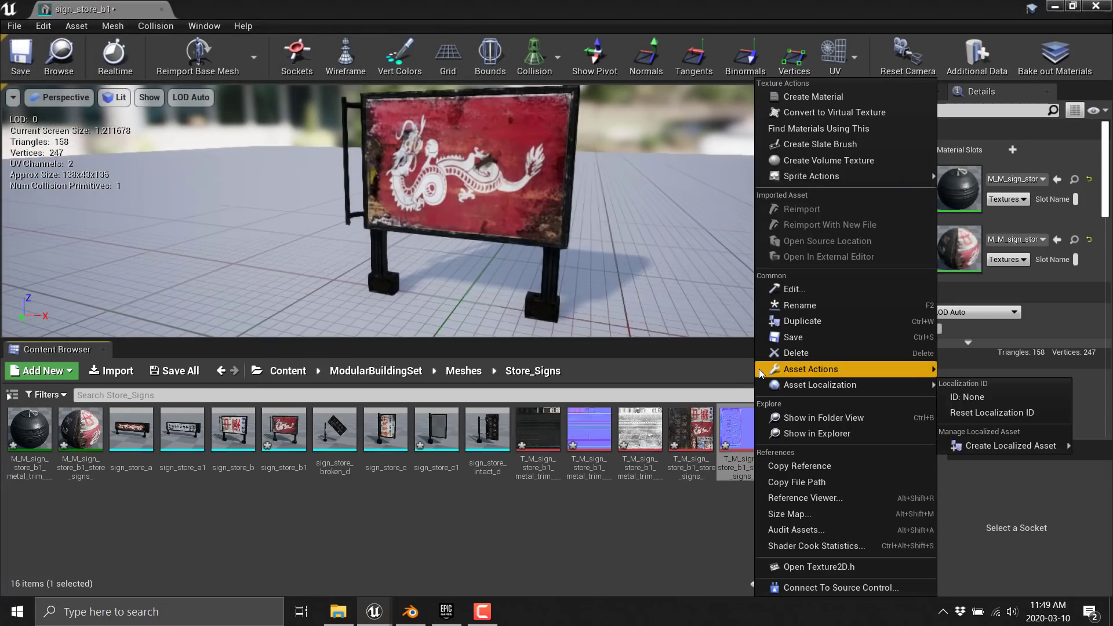
{"action": "mouse_move", "coordinate": [784, 364]}
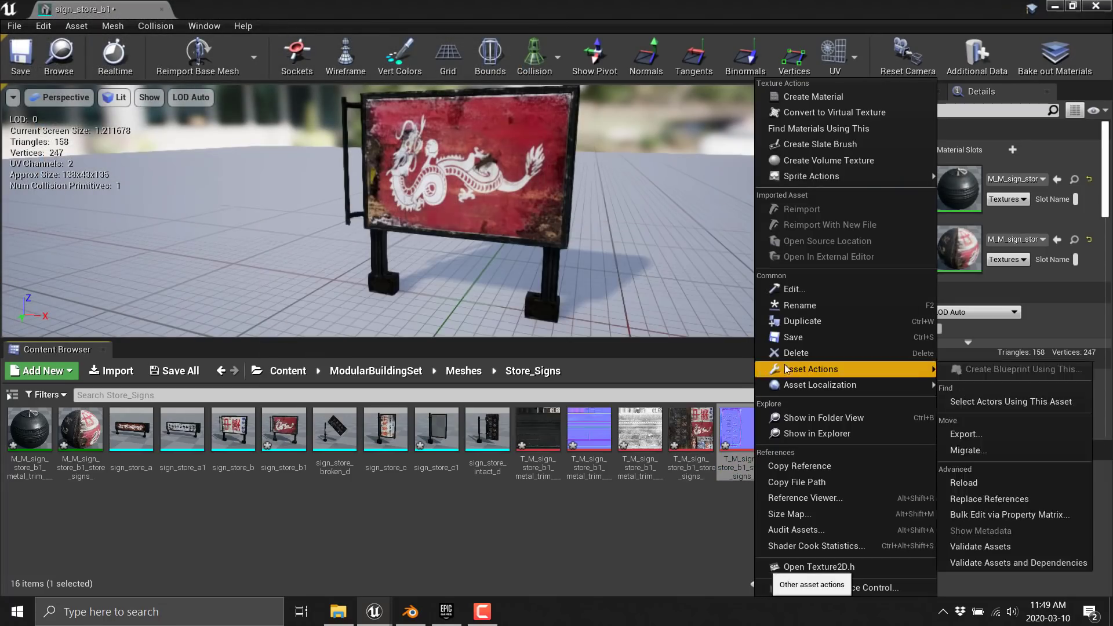
{"action": "left_click", "coordinate": [978, 434]}
{"action": "type", "text": "s"}
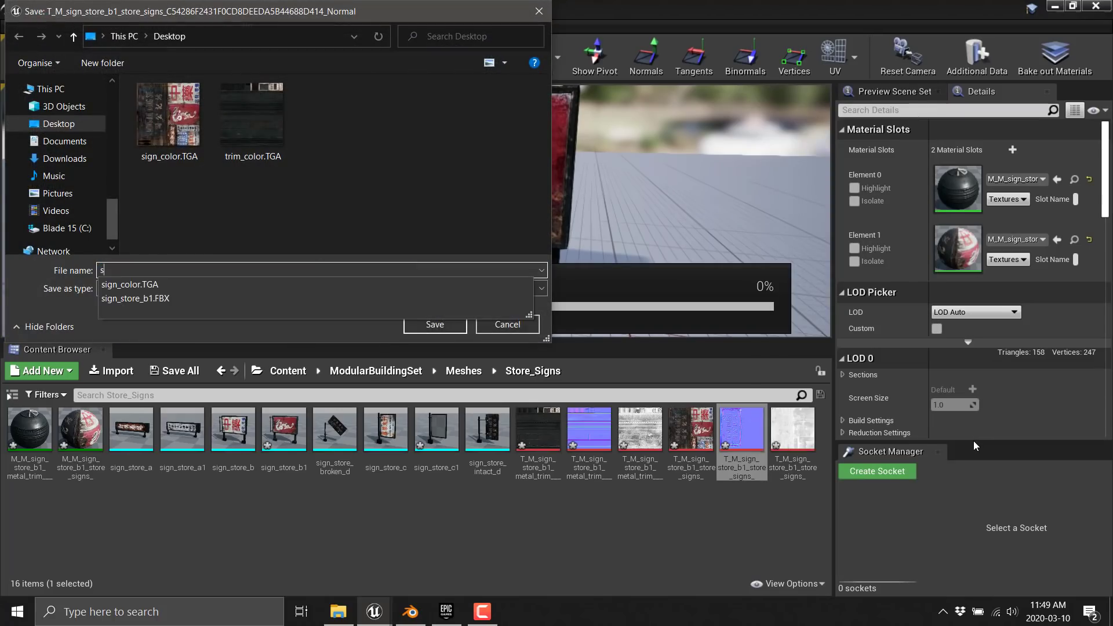
{"action": "type", "text": "ign"}
{"action": "type", "text": "_normal"}
{"action": "key", "text": "Return"}
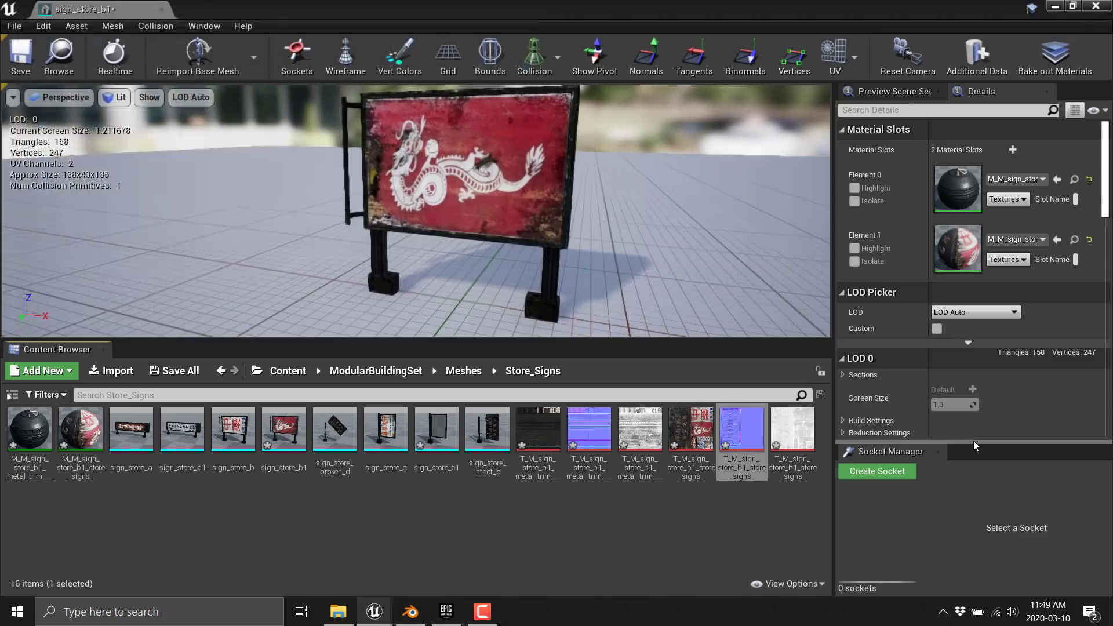
Step: Export the baked store signs Roughness texture to the desktop as sign_rough in Targa format
{"action": "right_click", "coordinate": [793, 431]}
{"action": "mouse_move", "coordinate": [825, 367]}
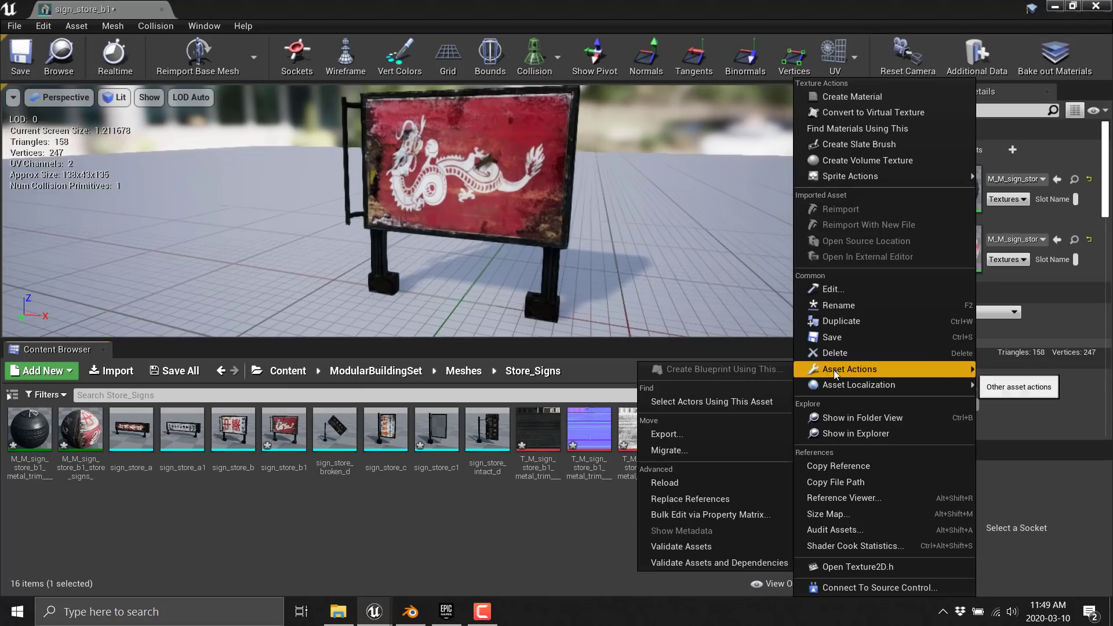
{"action": "left_click", "coordinate": [679, 434]}
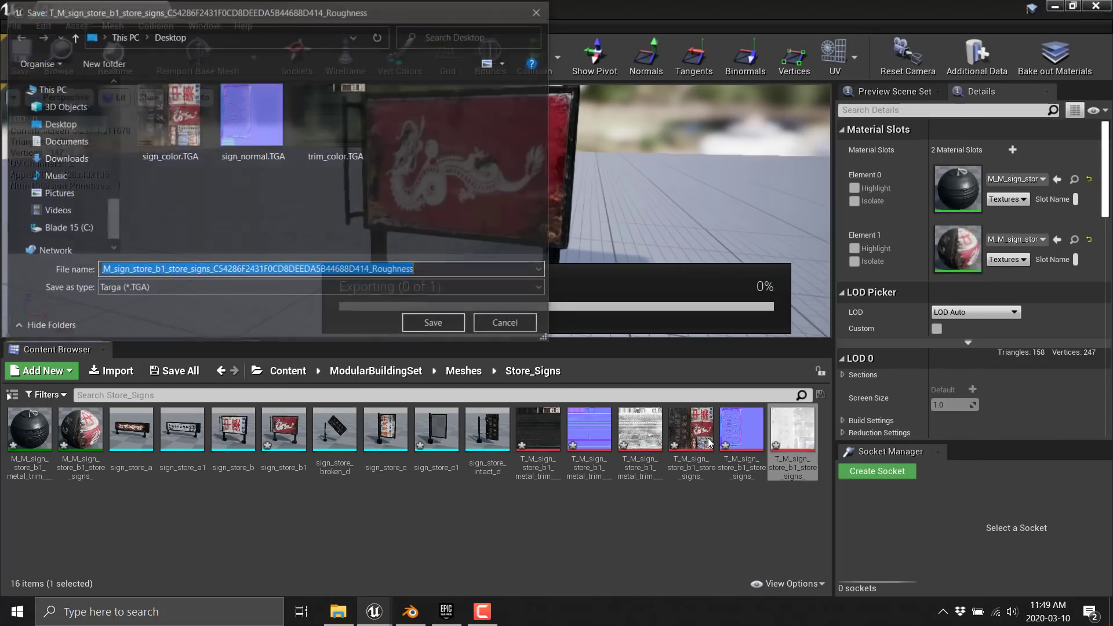
{"action": "type", "text": "sigh_r"}
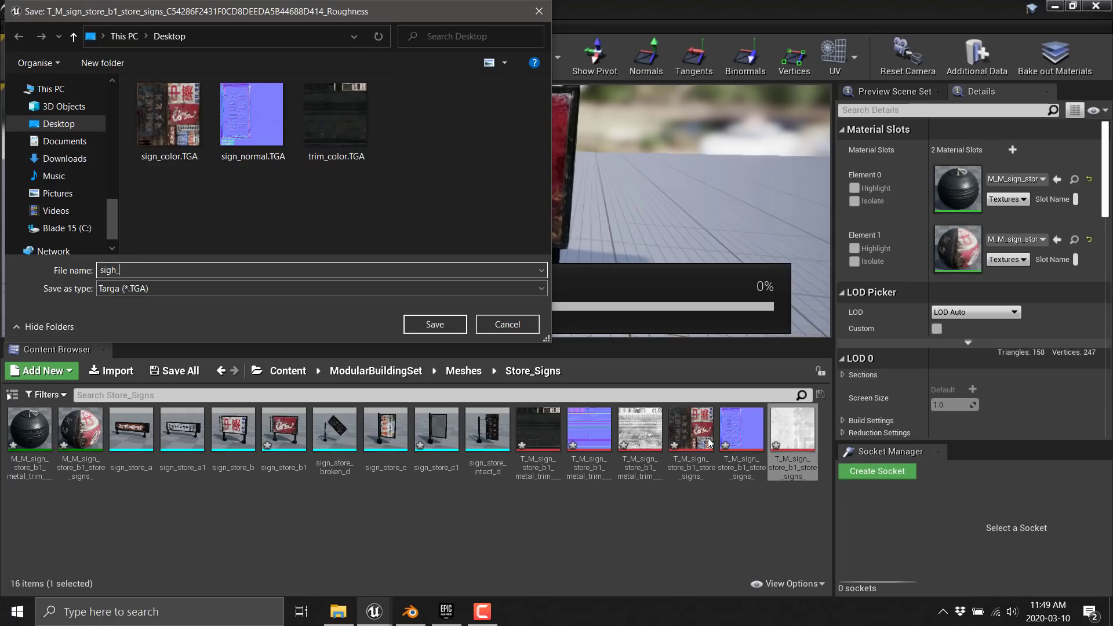
{"action": "key", "text": "BackSpace"}
{"action": "key", "text": "BackSpace"}
{"action": "key", "text": "BackSpace"}
{"action": "type", "text": "n"}
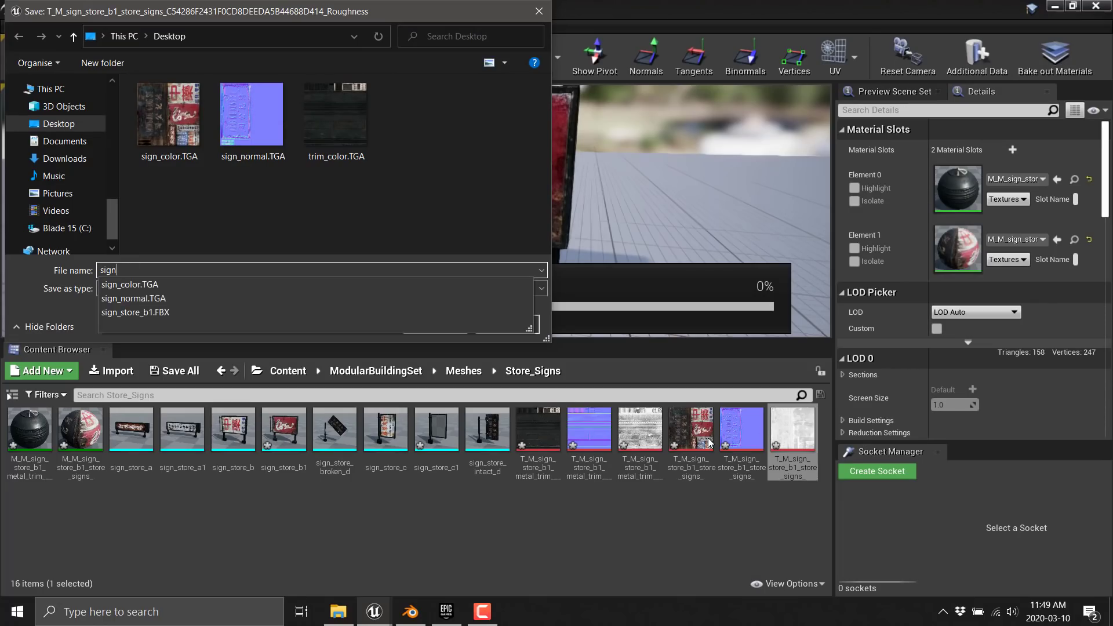
{"action": "type", "text": "_rough"}
{"action": "key", "text": "Return"}
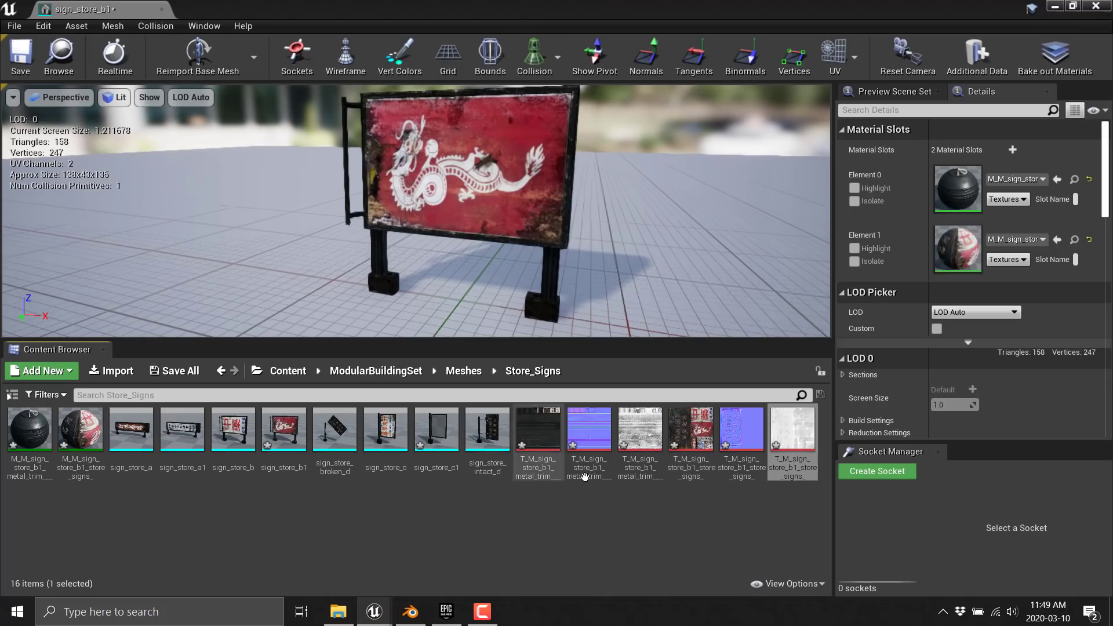
Step: Minimize the Unreal windows, switch to Blender, and delete the default cube
{"action": "left_click", "coordinate": [1055, 6]}
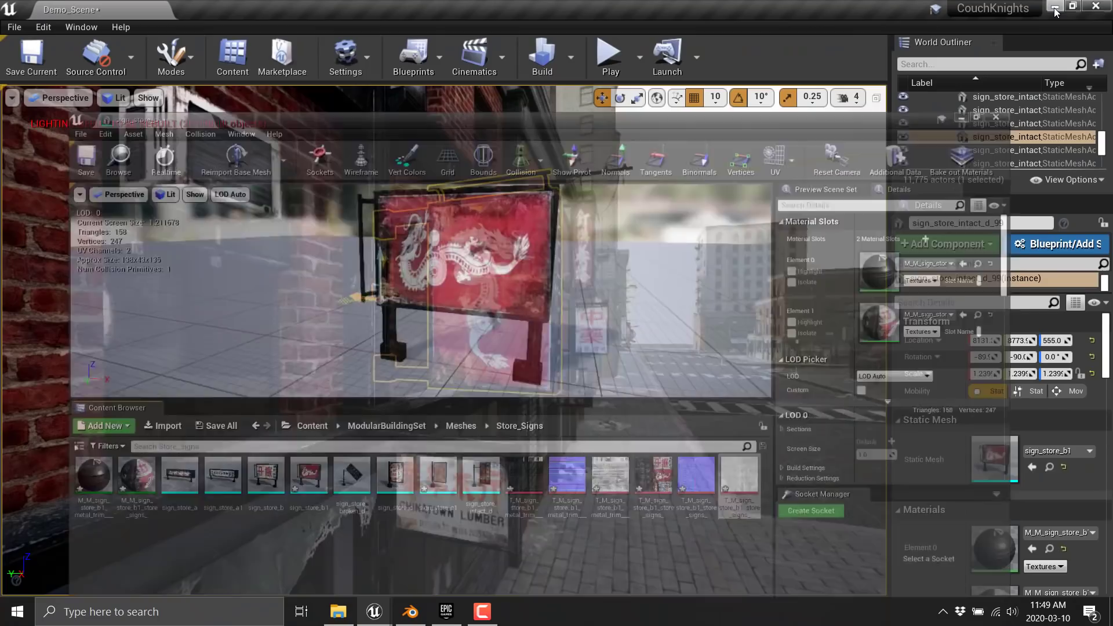
{"action": "left_click", "coordinate": [1056, 7]}
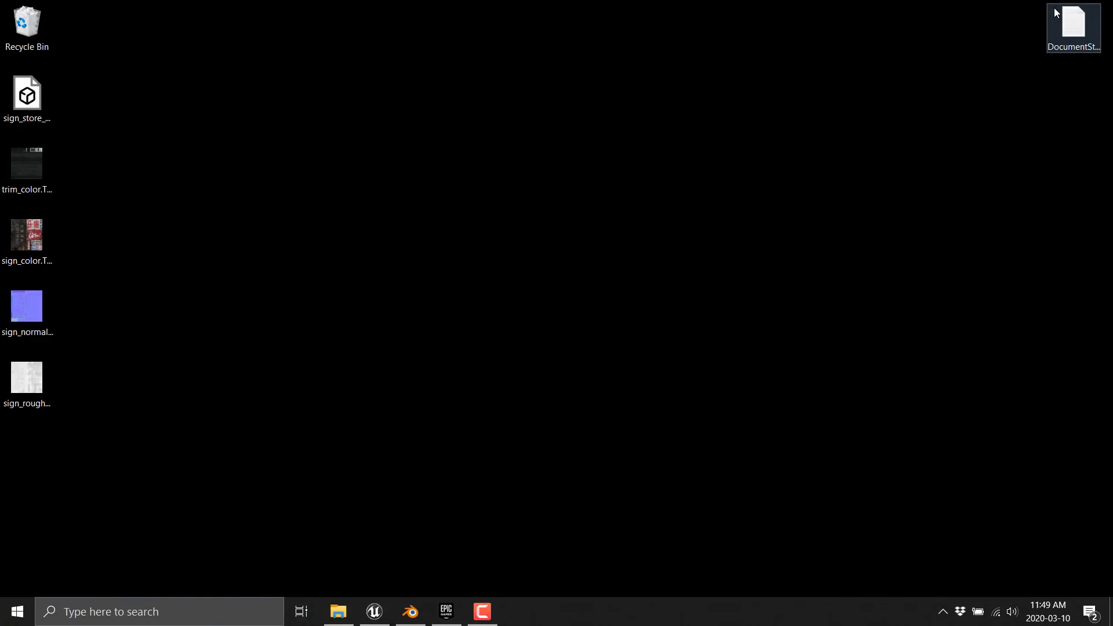
{"action": "left_click", "coordinate": [410, 612]}
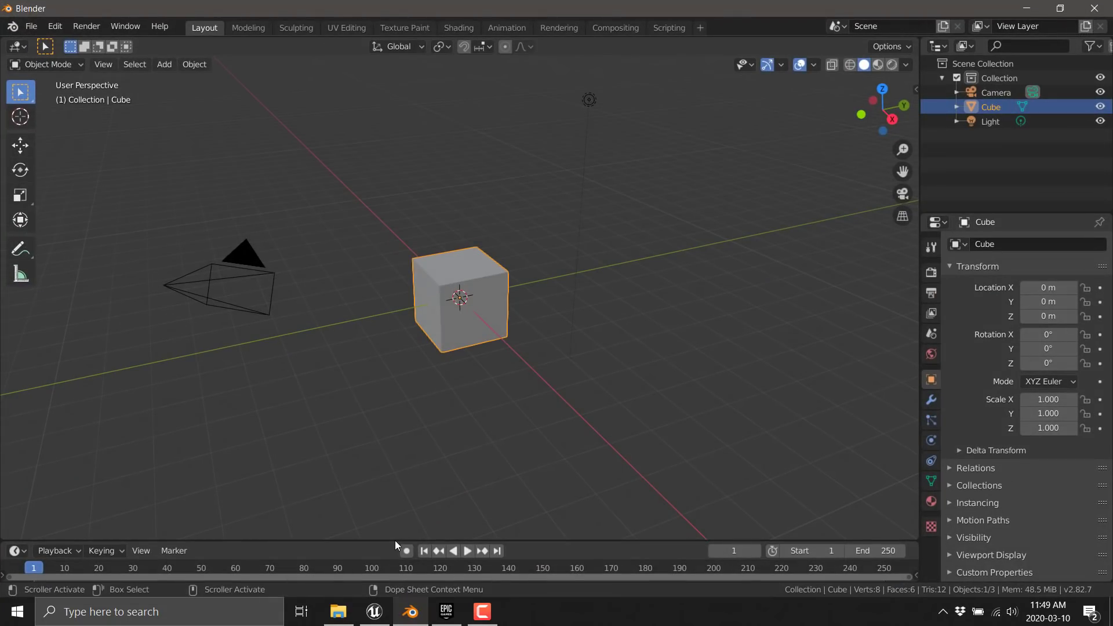
{"action": "key", "text": "x"}
{"action": "left_click", "coordinate": [506, 309]}
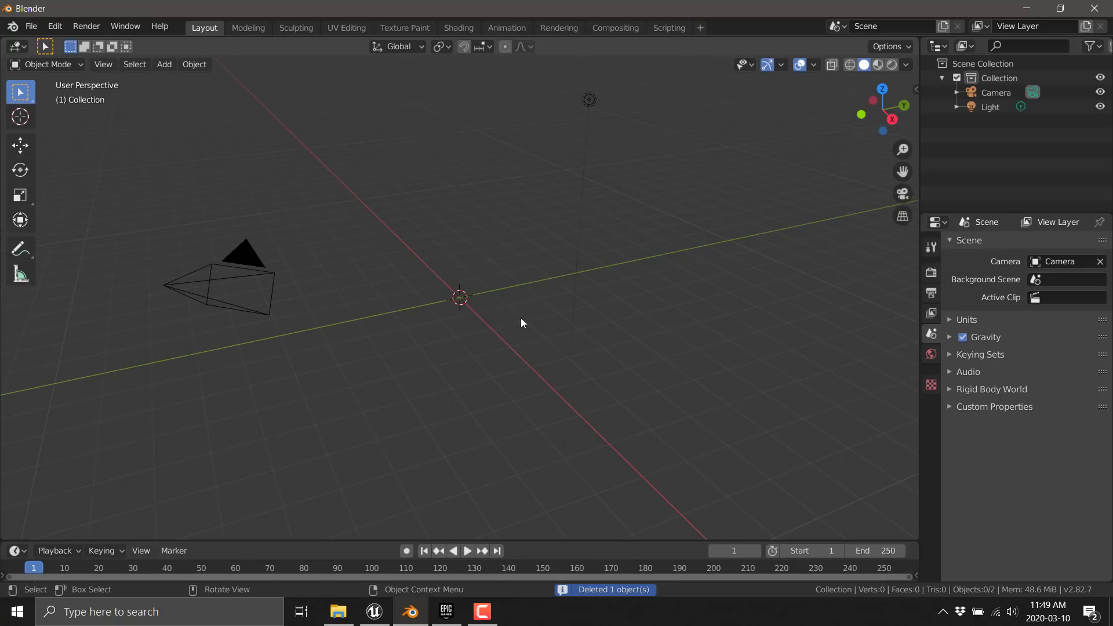
Step: Import the exported sign_store_b1 FBX file from the desktop into the scene
{"action": "left_click", "coordinate": [31, 27]}
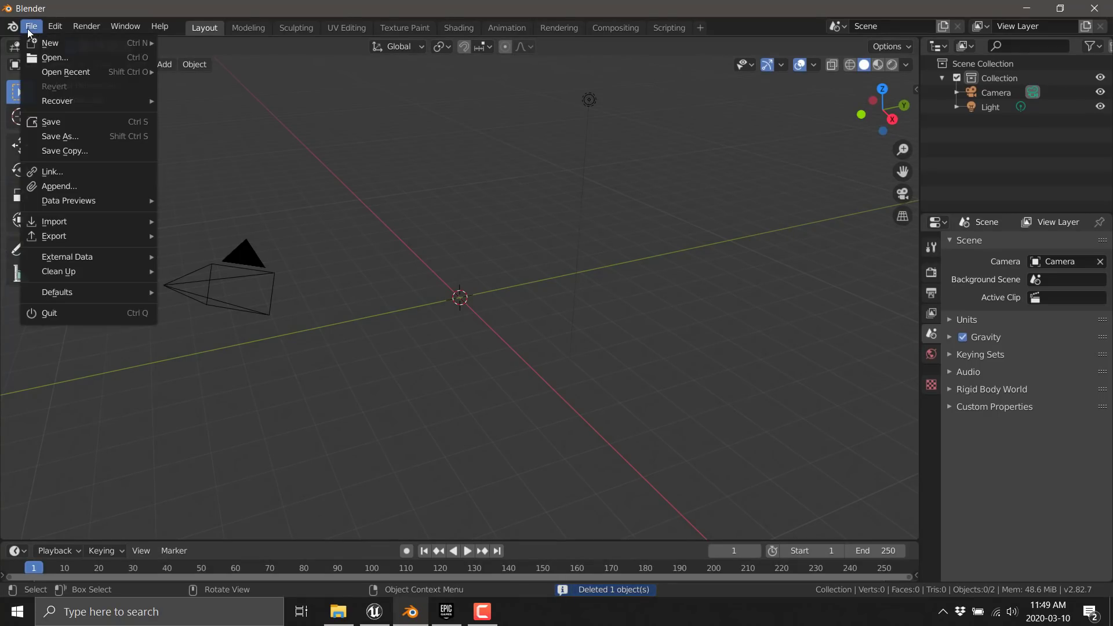
{"action": "mouse_move", "coordinate": [68, 221]}
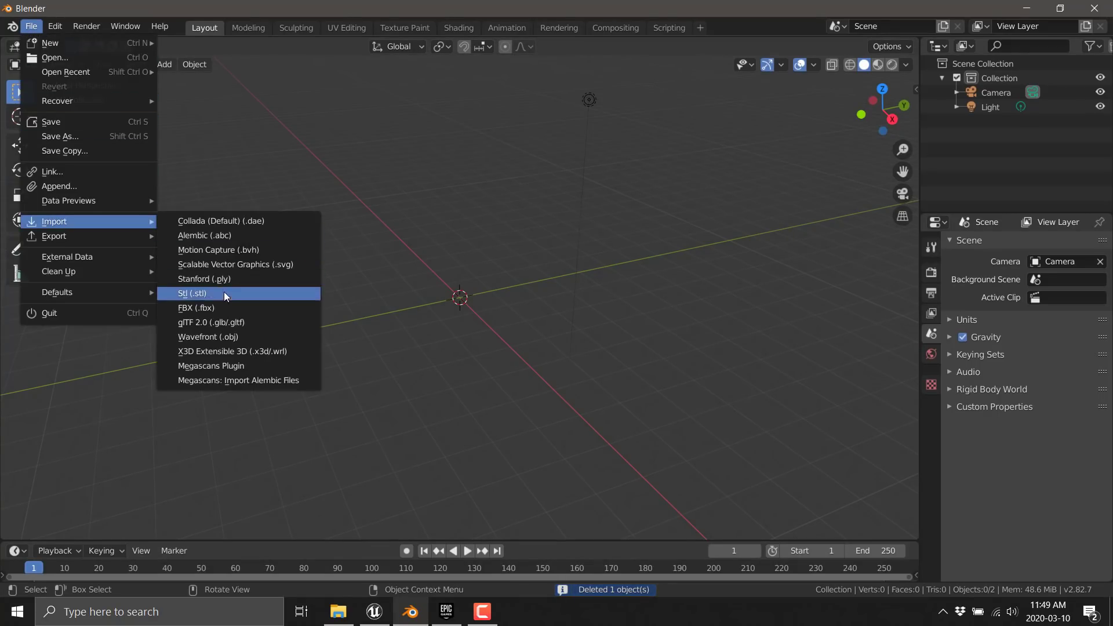
{"action": "left_click", "coordinate": [197, 308]}
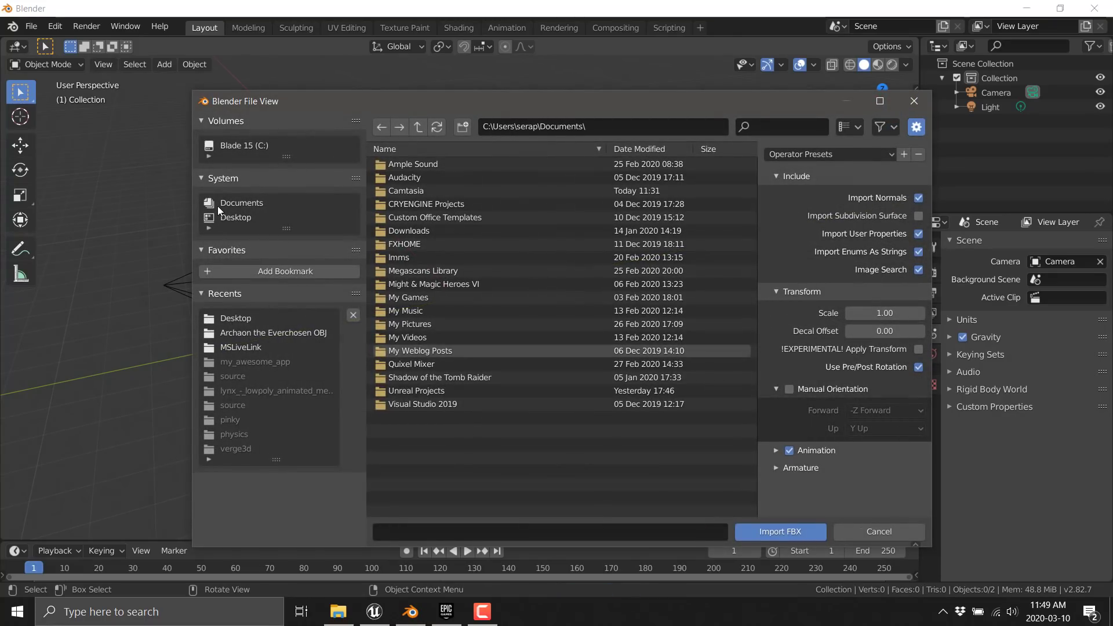
{"action": "left_click", "coordinate": [229, 220]}
{"action": "double_click", "coordinate": [434, 164]}
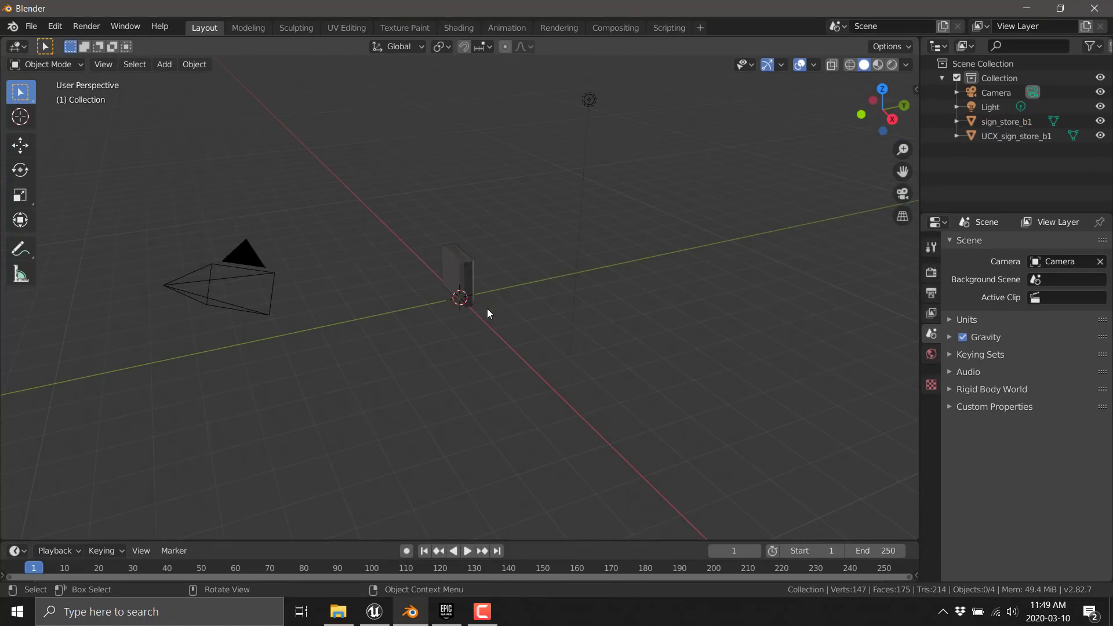
Step: Hide the UCX_sign_store_b1 collision mesh in the viewport so only the sign mesh shows
{"action": "middle_click_drag", "start_coordinate": [487, 313], "coordinate": [551, 319]}
{"action": "scroll", "coordinate": [524, 295], "scroll_direction": "up", "scroll_amount": 4}
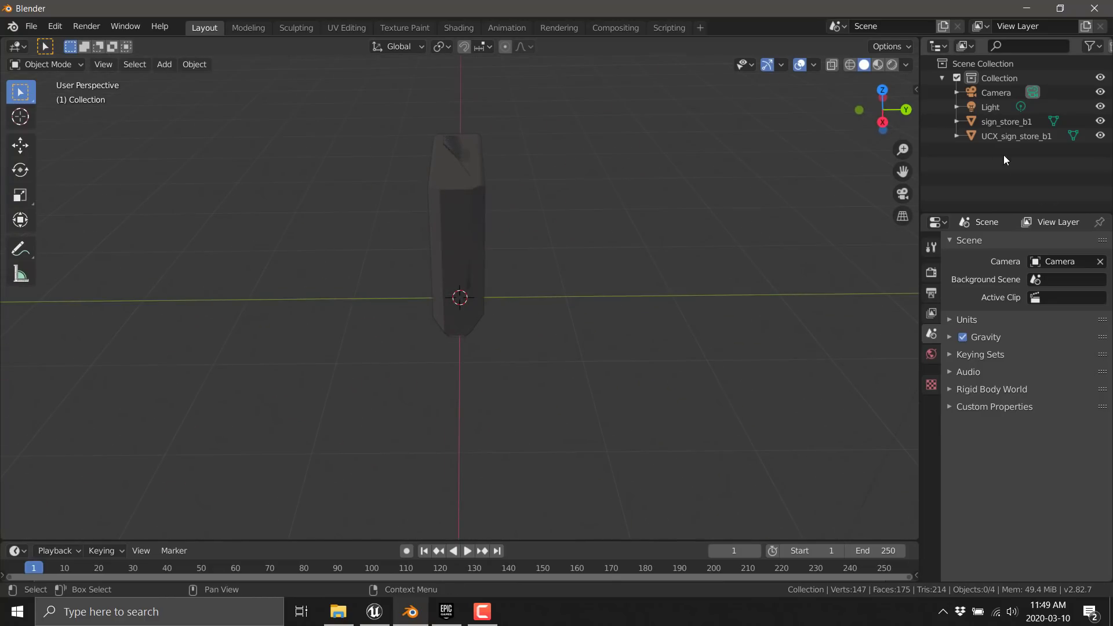
{"action": "left_click", "coordinate": [1100, 135]}
{"action": "middle_click_drag", "start_coordinate": [705, 186], "coordinate": [638, 249]}
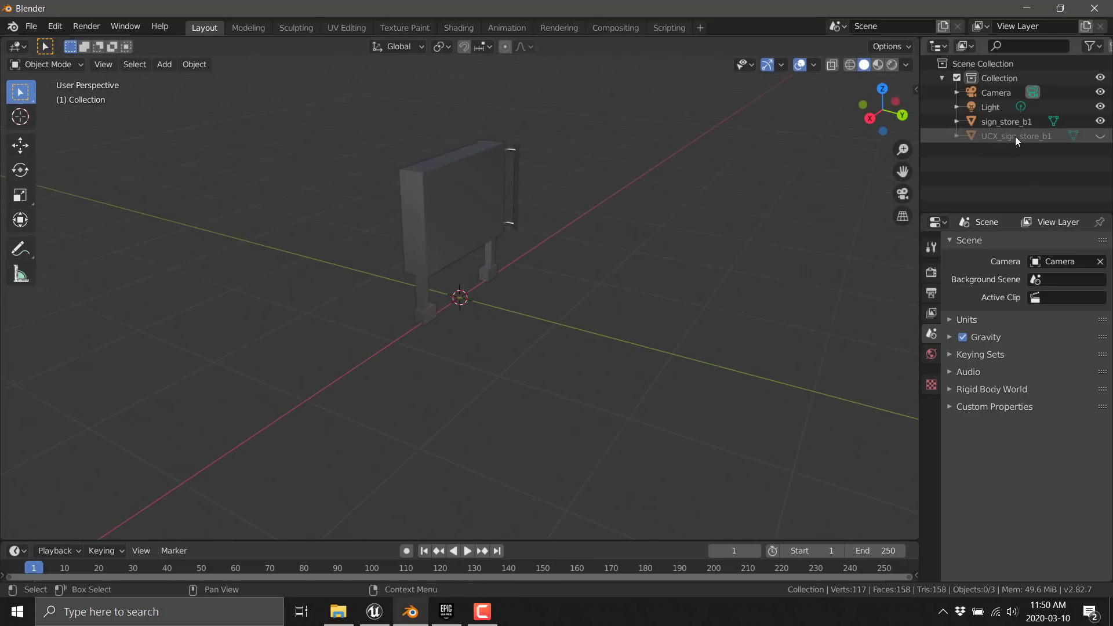
Step: Select the sign mesh and show its material settings, checking the store_signs slot before returning to metal_trim__default
{"action": "middle_click_drag", "start_coordinate": [603, 255], "coordinate": [472, 244]}
{"action": "left_click", "coordinate": [465, 206]}
{"action": "left_click", "coordinate": [933, 502]}
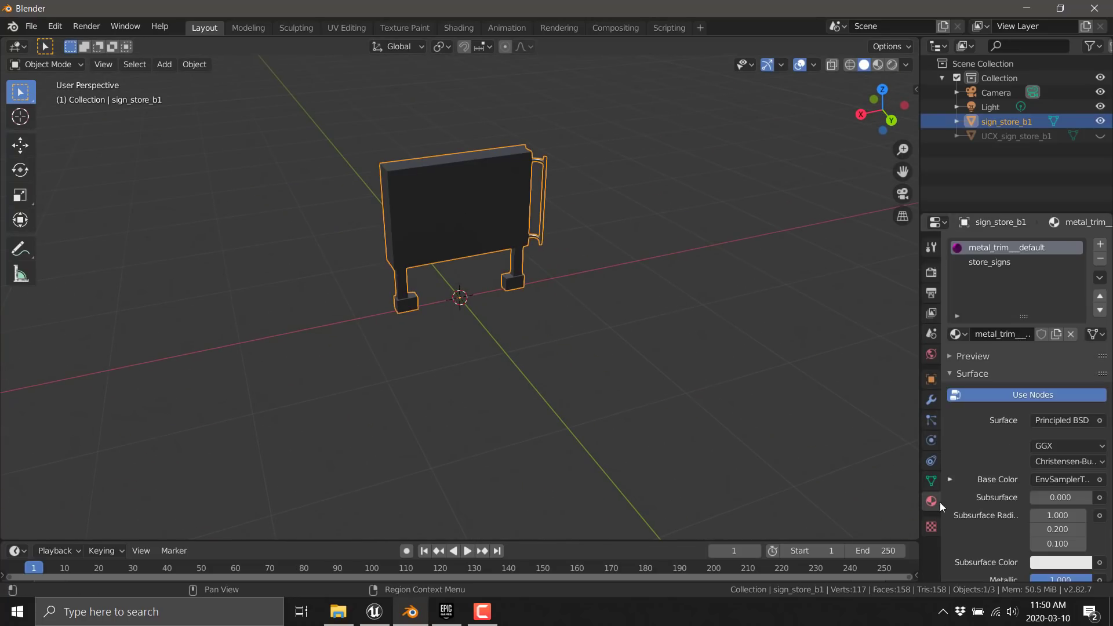
{"action": "left_click", "coordinate": [990, 262]}
{"action": "left_click", "coordinate": [1007, 253]}
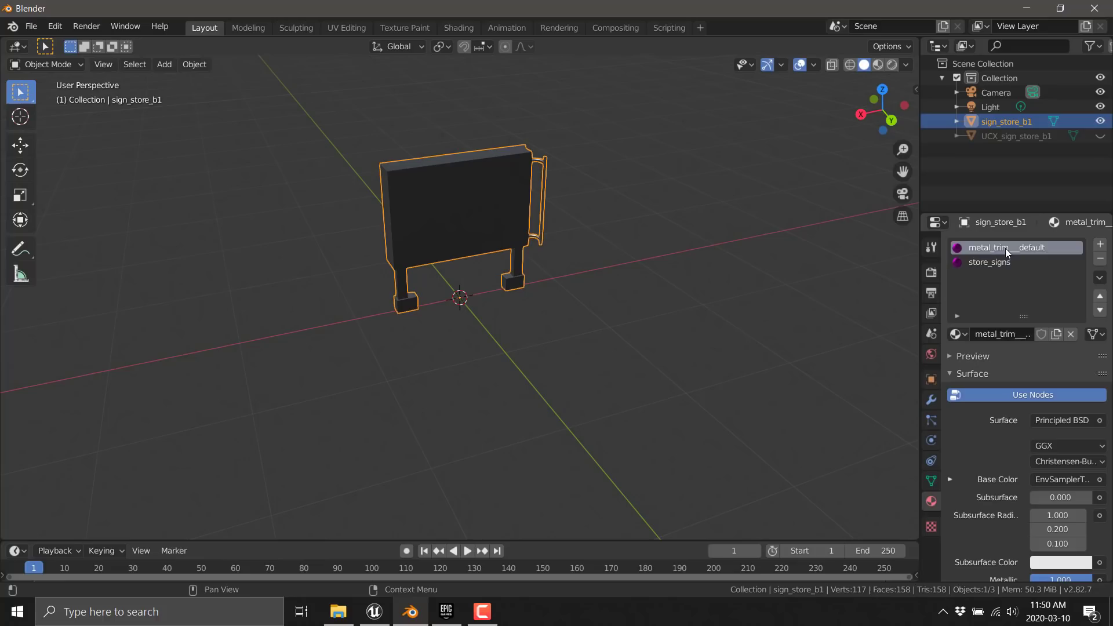
Step: Split the 3D viewport side by side and make the new area a Shader Editor showing the metal_trim__default material
{"action": "left_click", "coordinate": [1006, 265]}
{"action": "left_click", "coordinate": [1007, 253]}
{"action": "left_click", "coordinate": [1006, 266]}
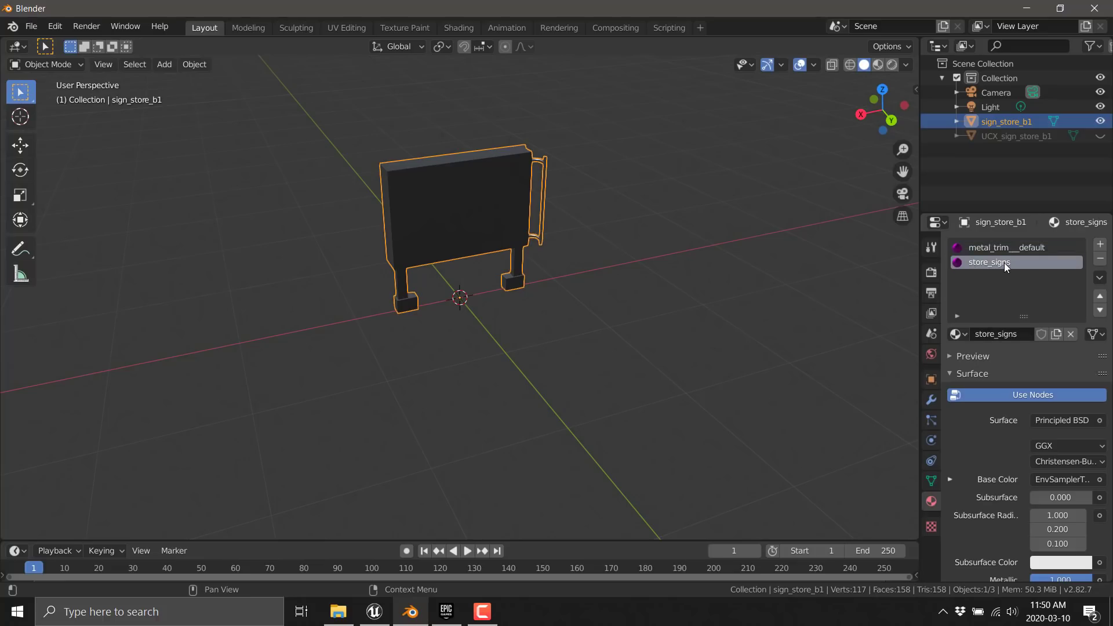
{"action": "left_click", "coordinate": [1008, 250]}
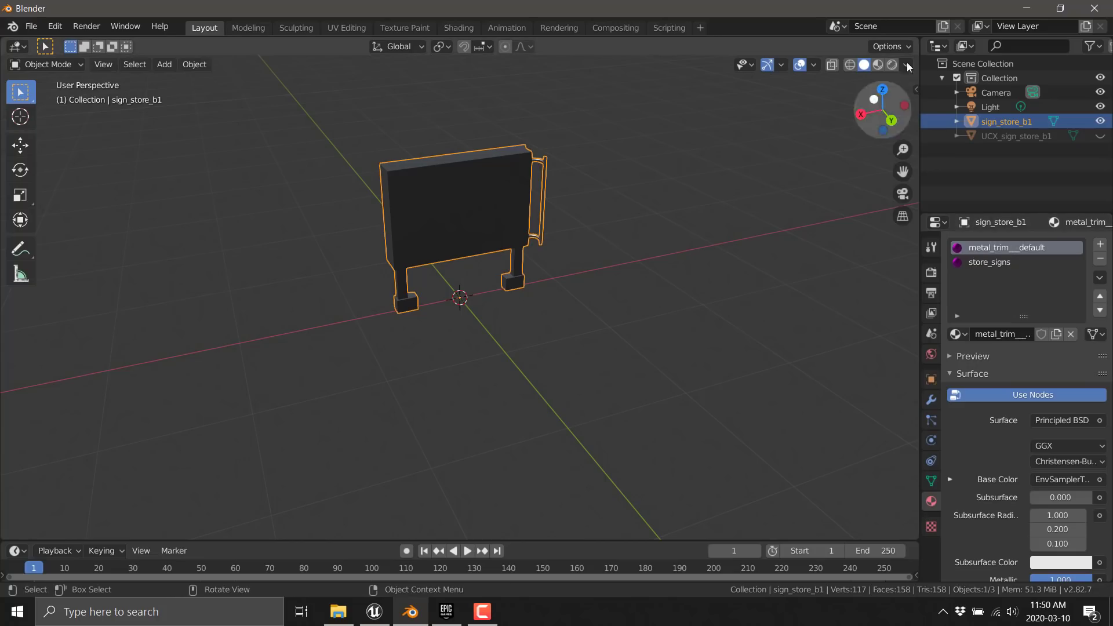
{"action": "left_click_drag", "start_coordinate": [916, 51], "coordinate": [508, 58]}
{"action": "left_click", "coordinate": [513, 47]}
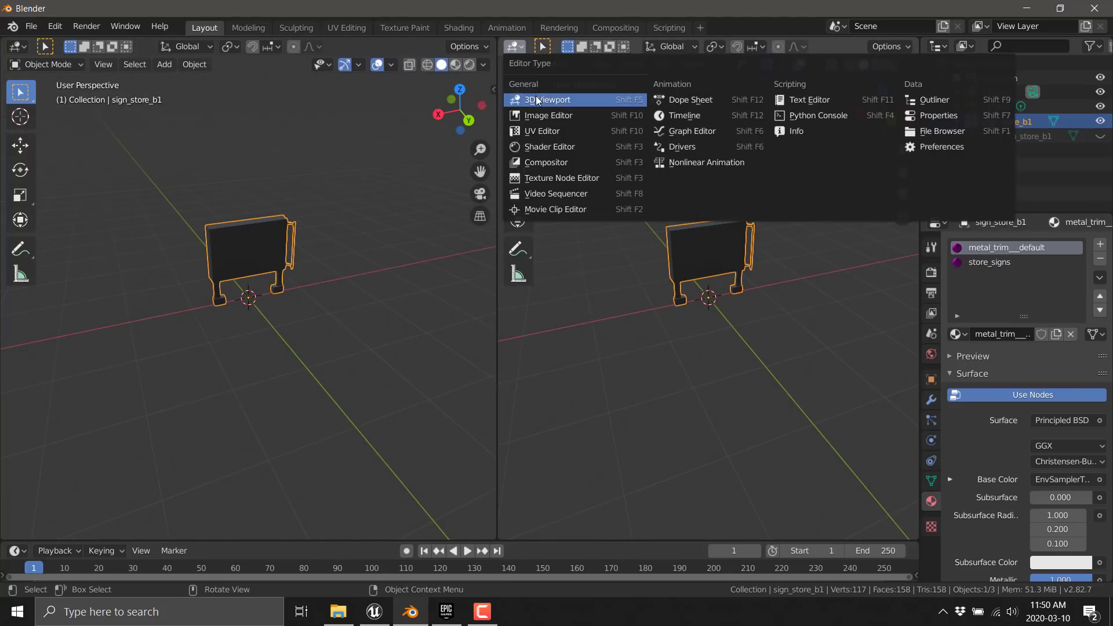
{"action": "left_click", "coordinate": [547, 147]}
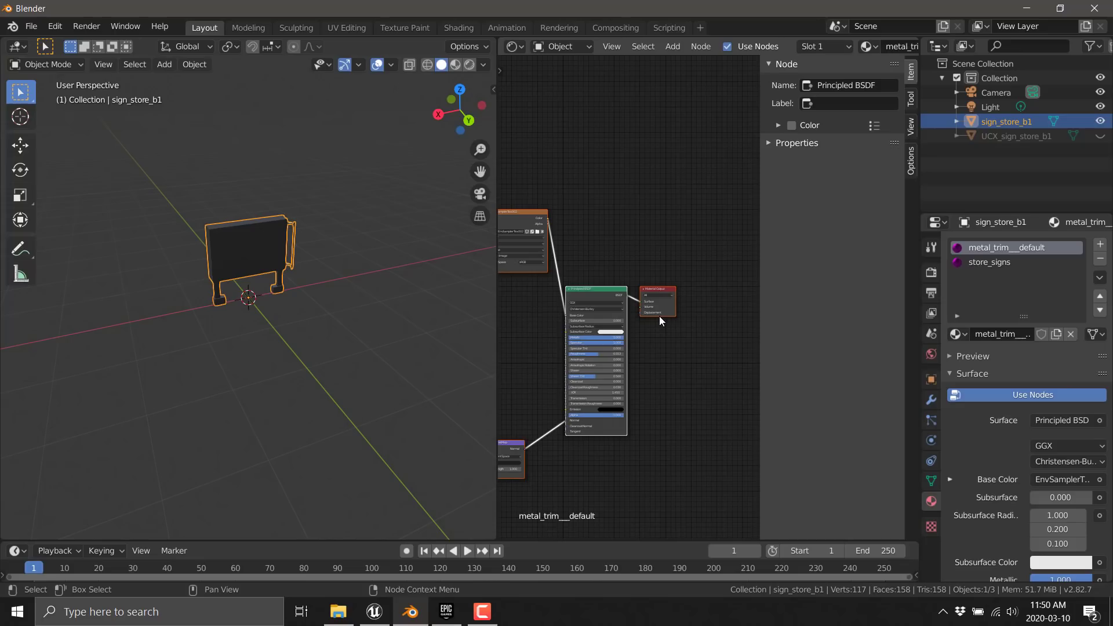
Step: Delete the normal map node and the image texture feeding it from the metal_trim__default material
{"action": "middle_click_drag", "start_coordinate": [662, 211], "coordinate": [727, 178]}
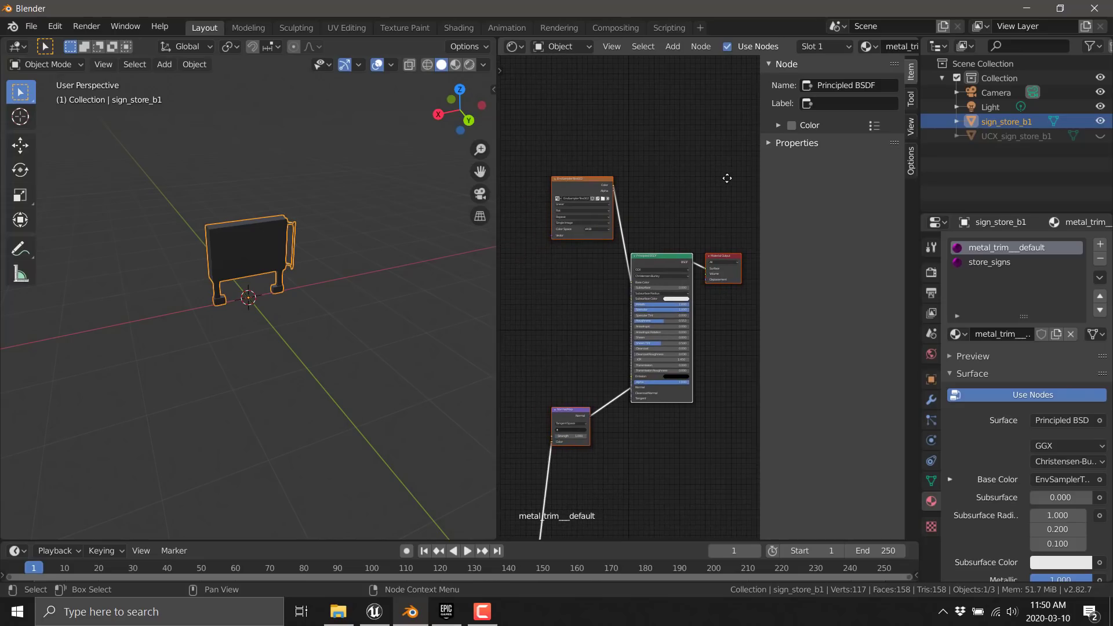
{"action": "middle_click_drag", "start_coordinate": [583, 402], "coordinate": [651, 288]}
{"action": "left_click", "coordinate": [583, 453]}
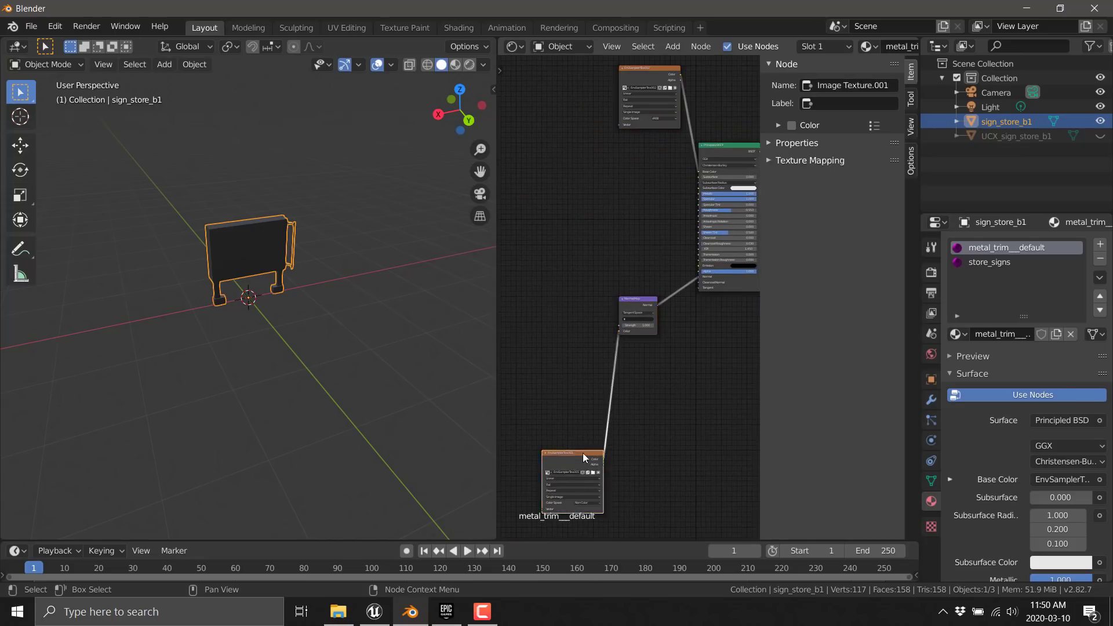
{"action": "key", "text": "x"}
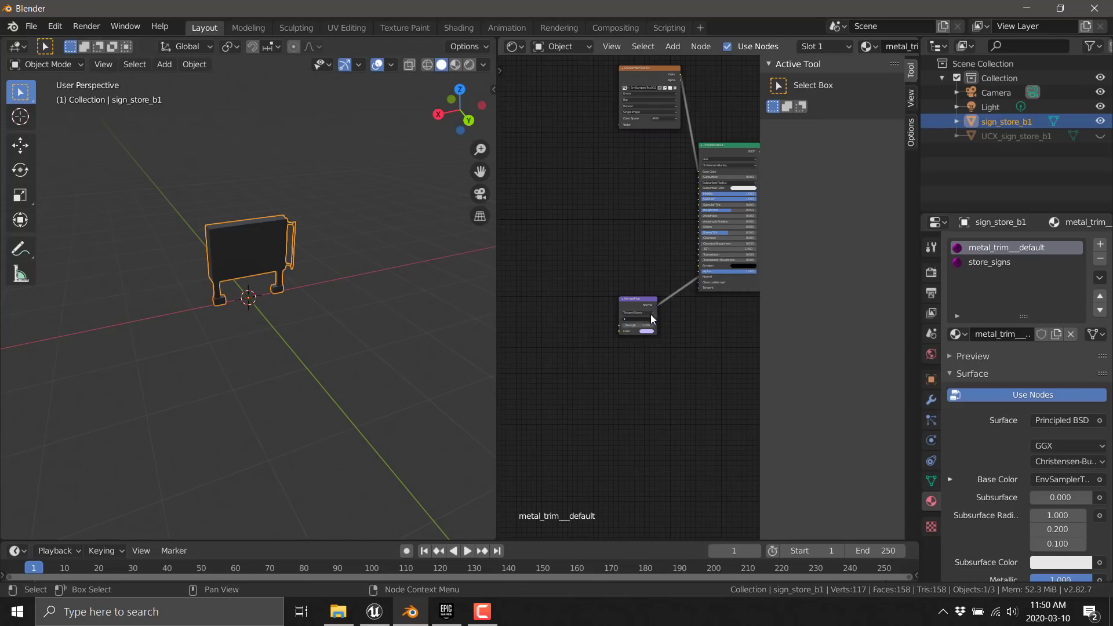
{"action": "left_click", "coordinate": [651, 314]}
{"action": "key", "text": "x"}
{"action": "key", "text": "Home"}
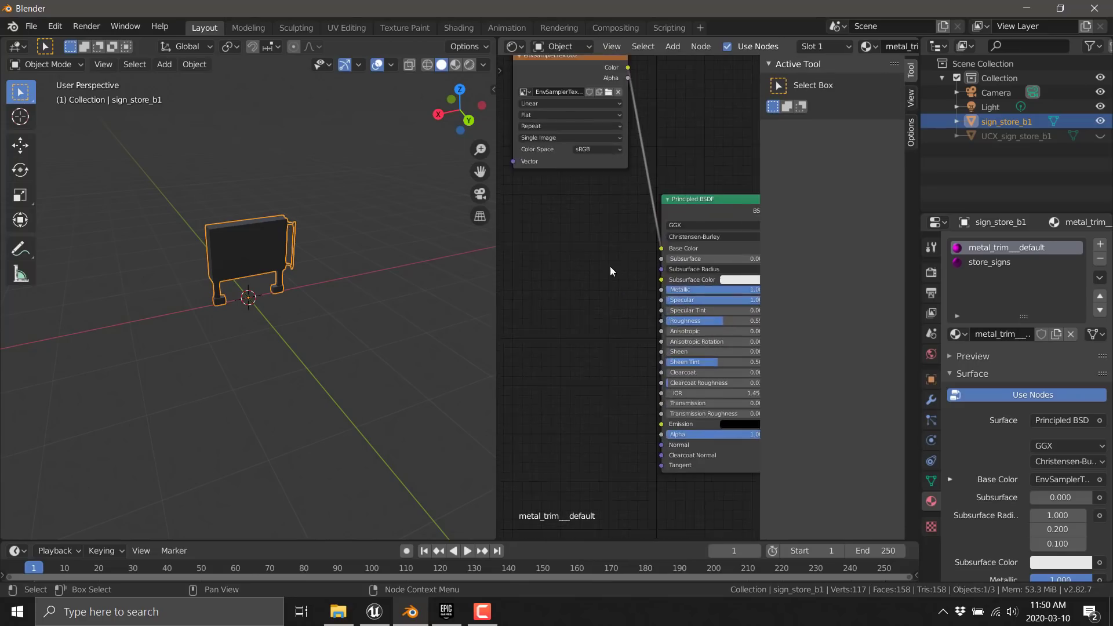
Step: Delete the EnvSamplerTex.002 image texture node that feeds the Base Color of metal_trim__default
{"action": "middle_click_drag", "start_coordinate": [610, 266], "coordinate": [590, 368]}
{"action": "scroll", "coordinate": [590, 368], "scroll_direction": "up", "scroll_amount": 2}
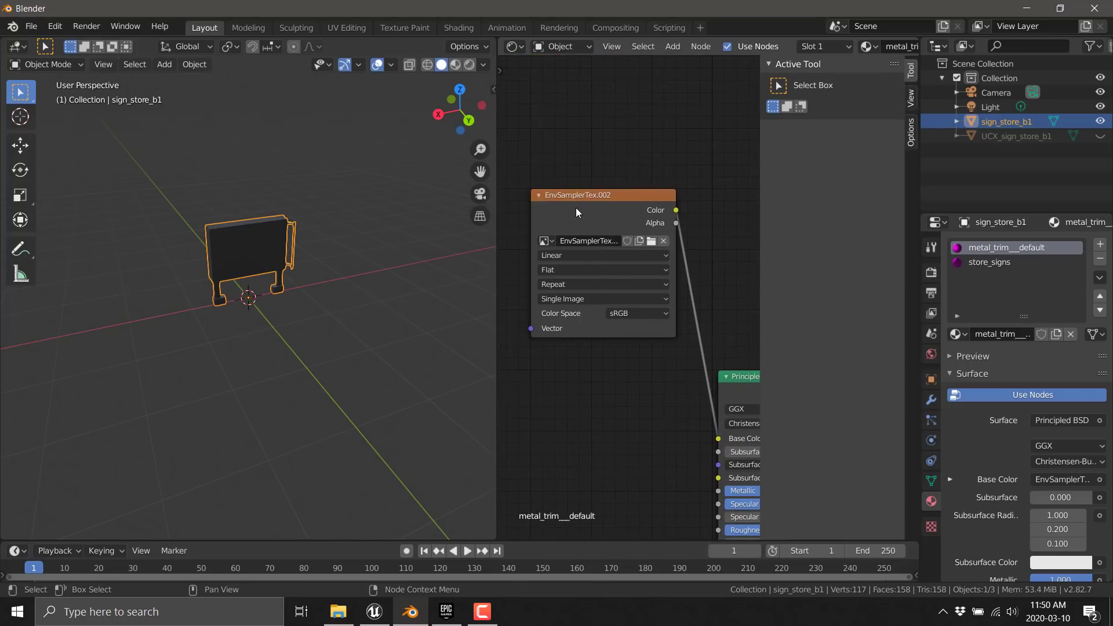
{"action": "left_click", "coordinate": [575, 208]}
{"action": "key", "text": "x"}
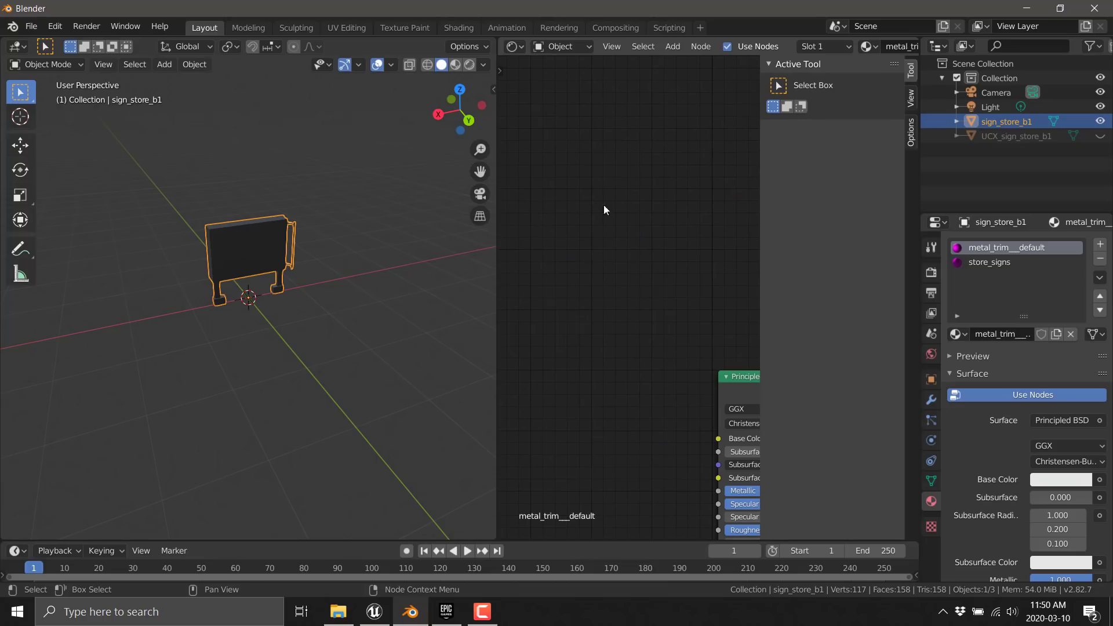
Step: Add trim_color.TGA from the desktop as an image texture and connect its Color to the Principled BSDF's Base Color
{"action": "double_click", "coordinate": [611, 6]}
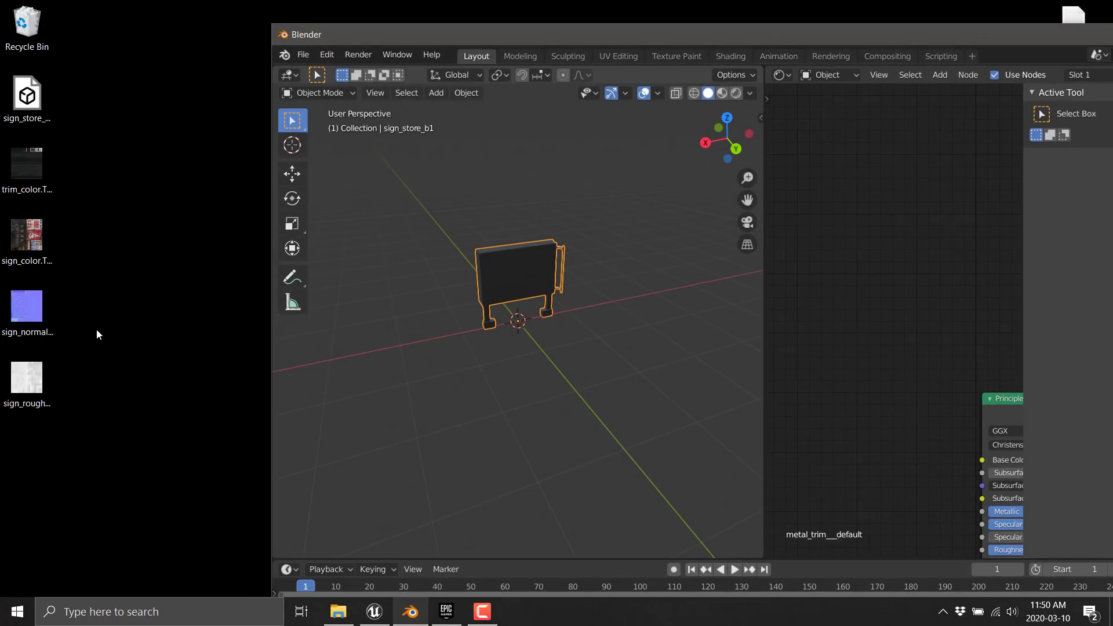
{"action": "left_click_drag", "start_coordinate": [26, 163], "coordinate": [824, 279]}
{"action": "middle_click_drag", "start_coordinate": [902, 487], "coordinate": [803, 411]}
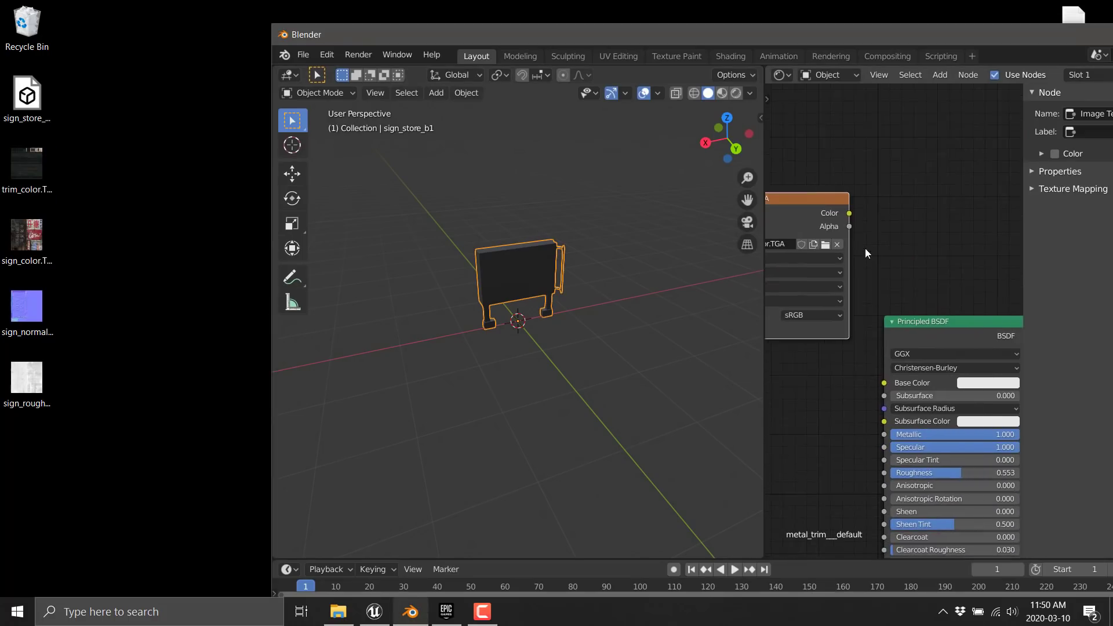
{"action": "left_click_drag", "start_coordinate": [885, 388], "coordinate": [885, 386]}
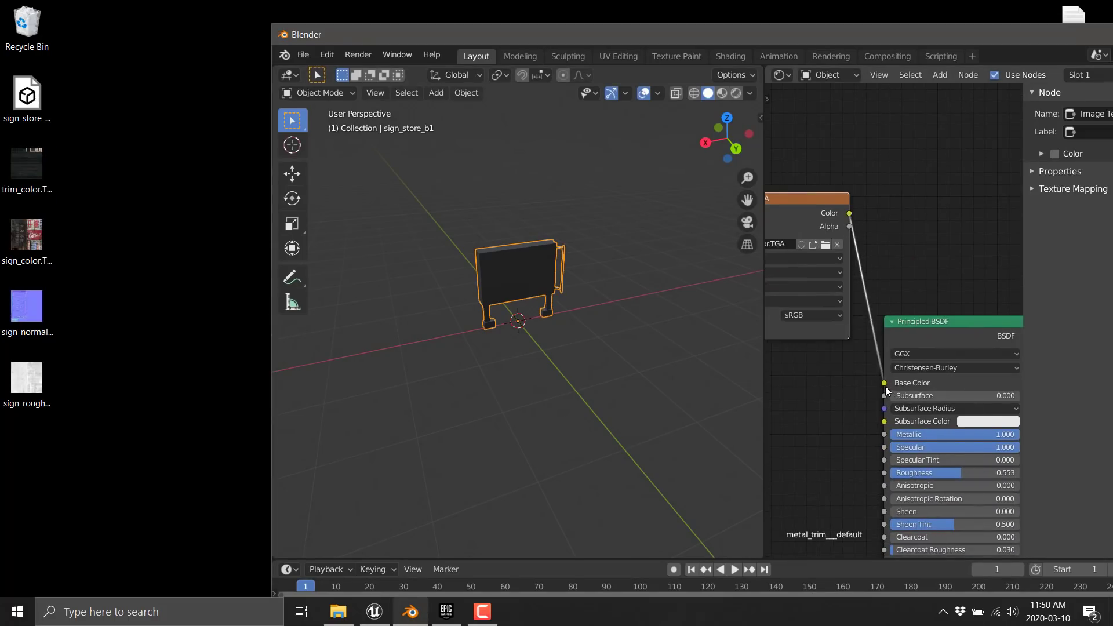
Step: Switch the 3D viewport to rendered shading, inspect the sign up close, and maximize the Blender window again
{"action": "left_click", "coordinate": [735, 93]}
{"action": "scroll", "coordinate": [562, 346], "scroll_direction": "up", "scroll_amount": 7}
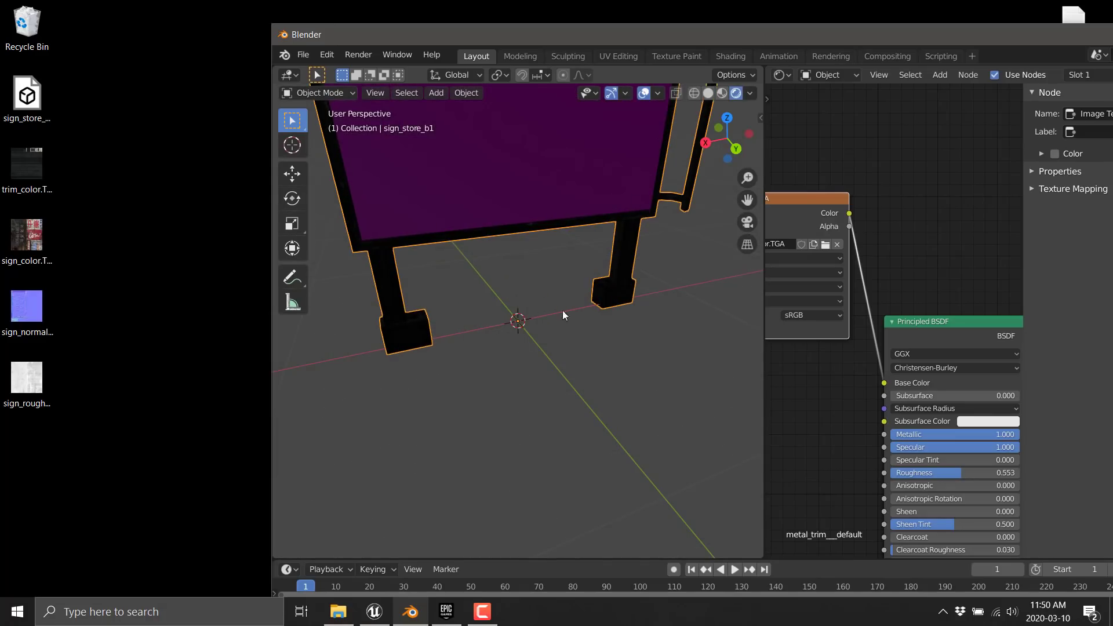
{"action": "key", "text": "r"}
{"action": "left_click", "coordinate": [450, 329]}
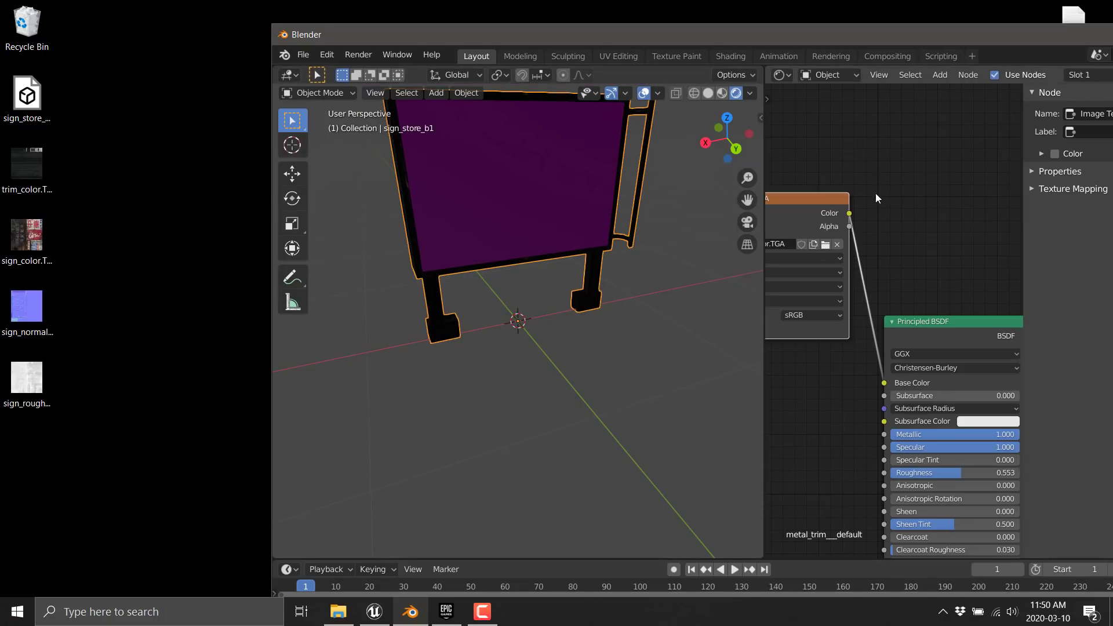
{"action": "double_click", "coordinate": [837, 34]}
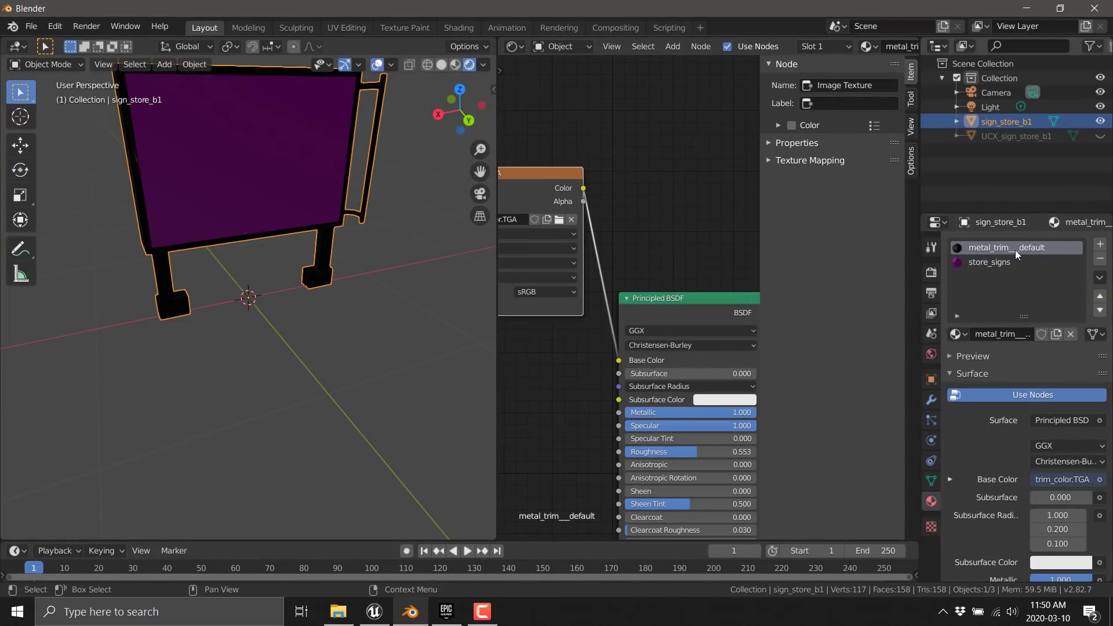
Step: In the store_signs material, delete the image textures feeding Base Color and the normal map, keeping the NormalMap node
{"action": "left_click", "coordinate": [992, 262]}
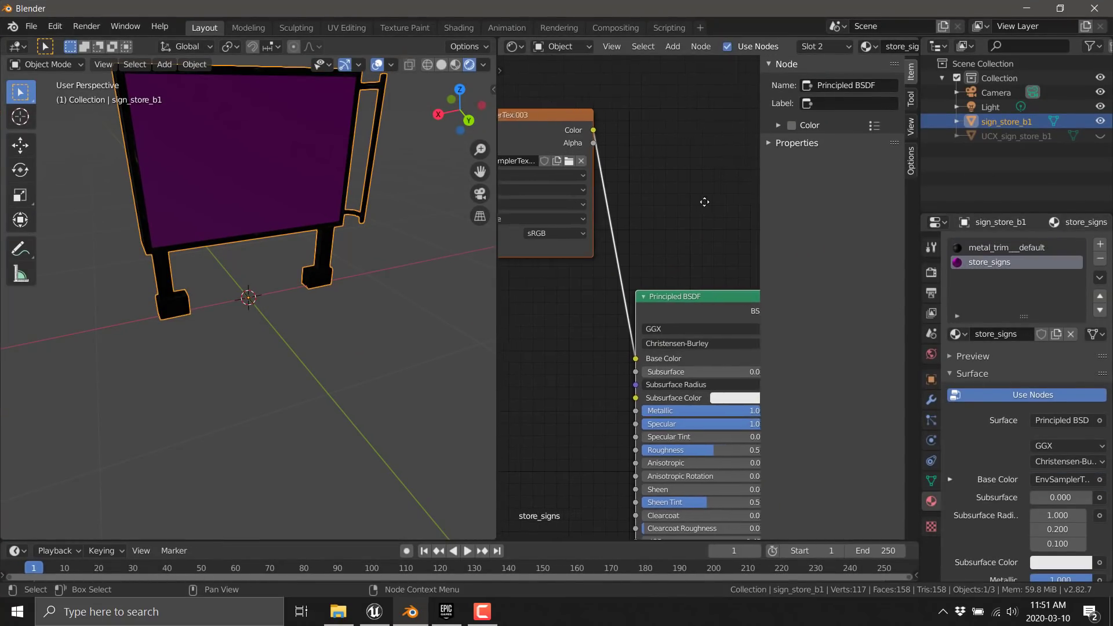
{"action": "scroll", "coordinate": [743, 228], "scroll_direction": "down", "scroll_amount": 4}
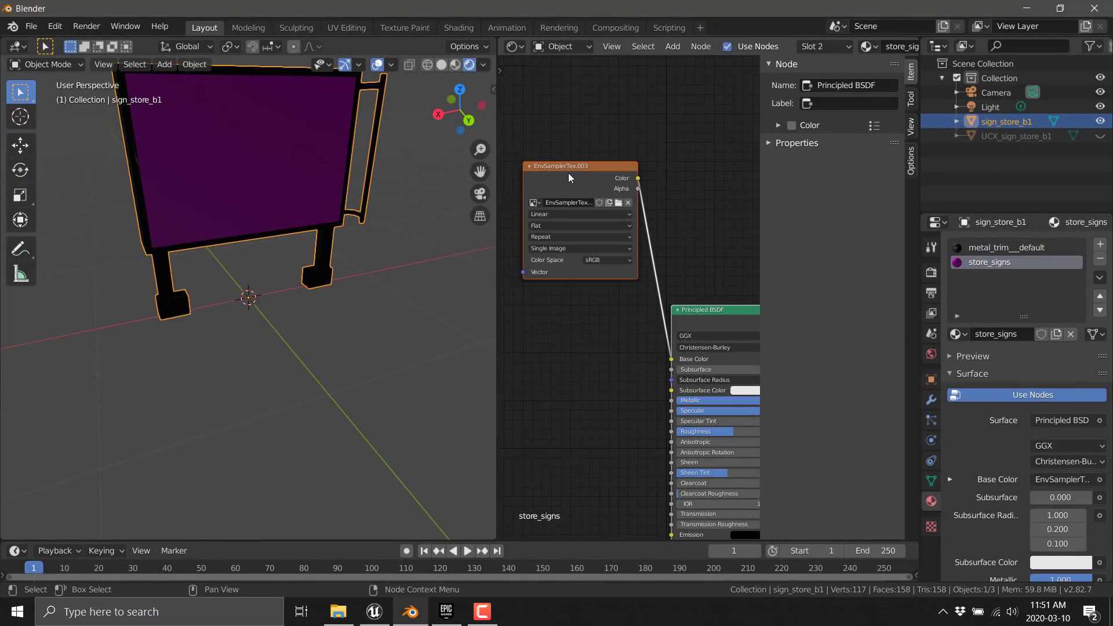
{"action": "key", "text": "x"}
{"action": "scroll", "coordinate": [609, 366], "scroll_direction": "down", "scroll_amount": 4}
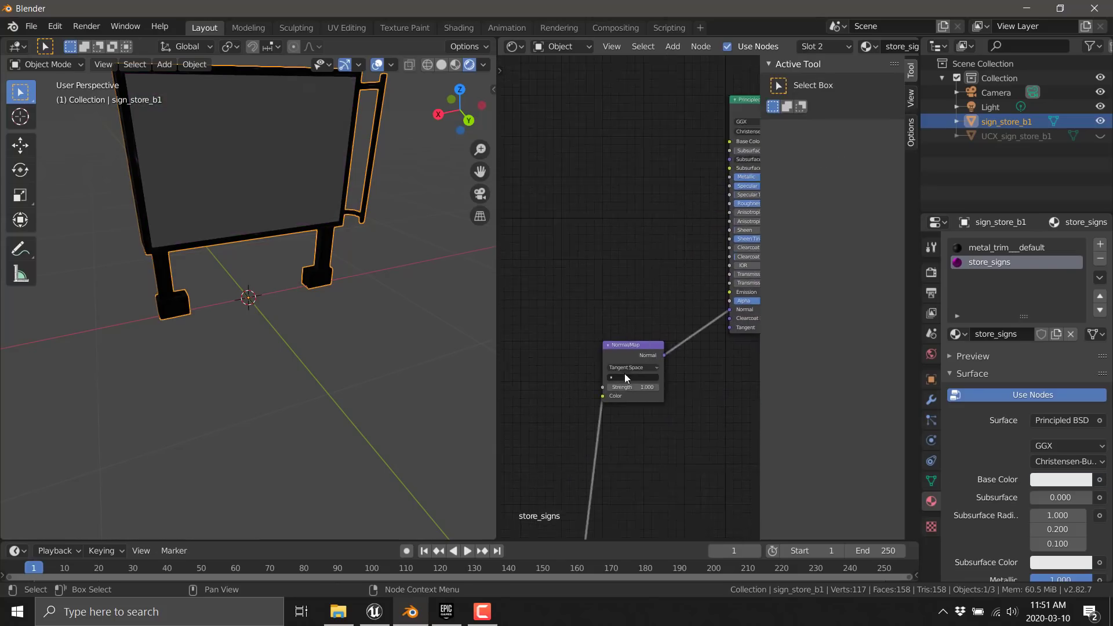
{"action": "middle_click_drag", "start_coordinate": [624, 377], "coordinate": [667, 225]}
{"action": "left_click", "coordinate": [606, 443]}
{"action": "key", "text": "x"}
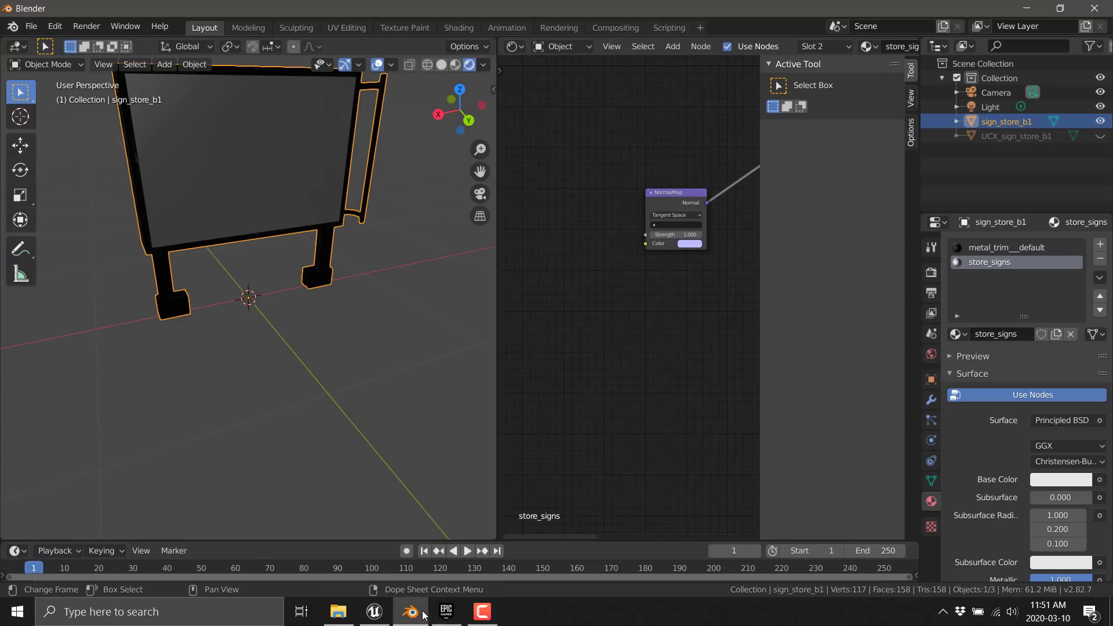
Step: Add sign_color.TGA, sign_normal.TGA and sign_rough.TGA from the desktop as image texture nodes in the store_signs material
{"action": "left_click_drag", "start_coordinate": [522, 8], "coordinate": [552, 29]}
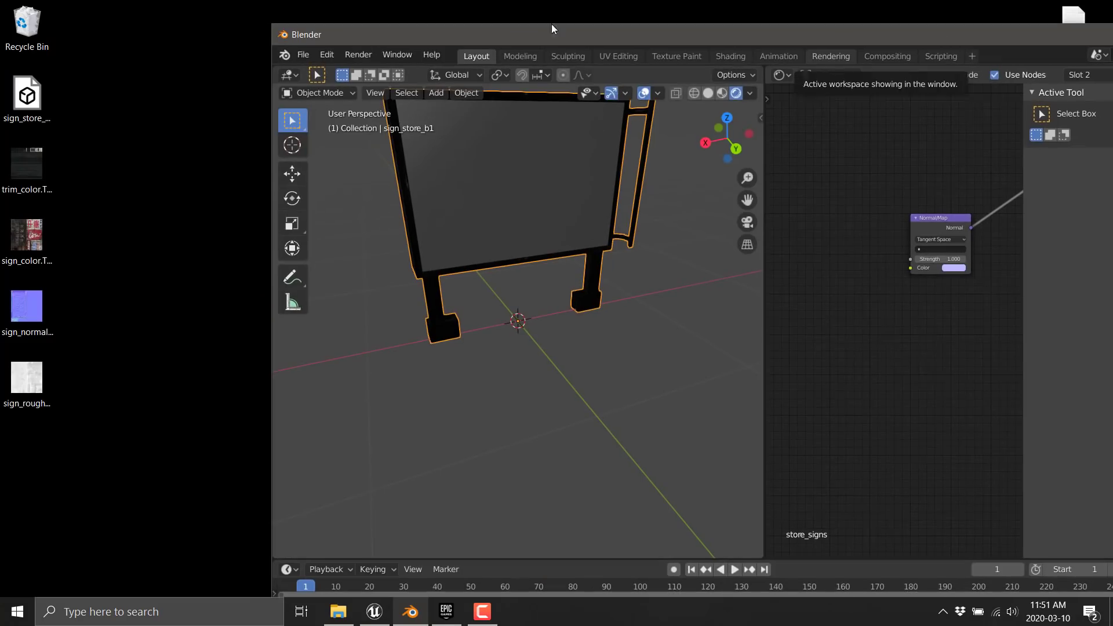
{"action": "left_click_drag", "start_coordinate": [95, 453], "coordinate": [9, 237]}
{"action": "left_click_drag", "start_coordinate": [23, 239], "coordinate": [844, 266]}
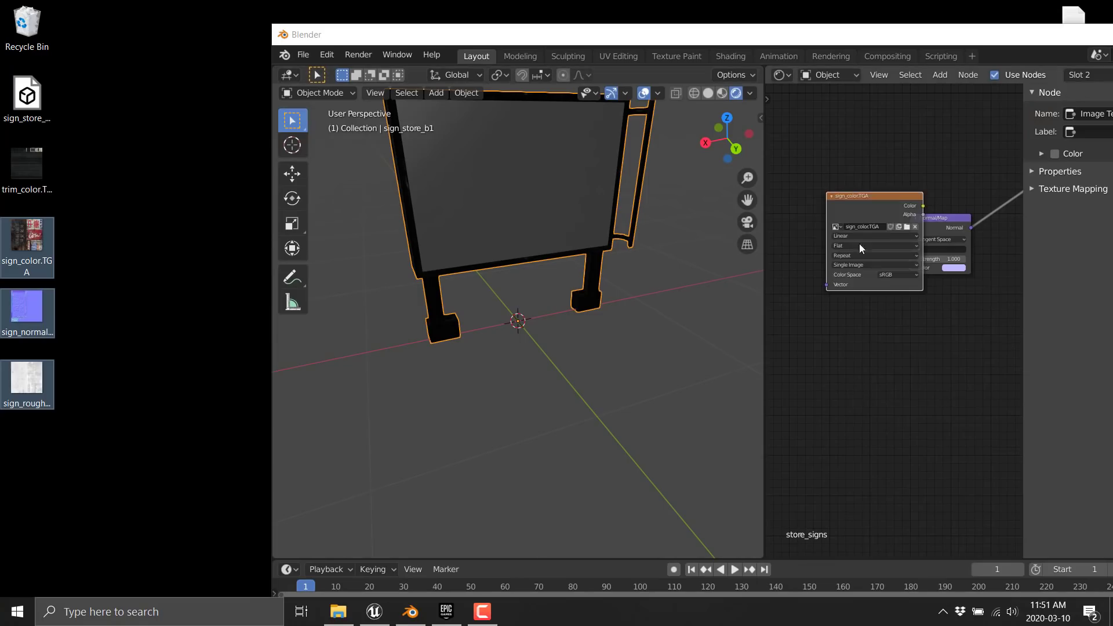
{"action": "left_click", "coordinate": [828, 229]}
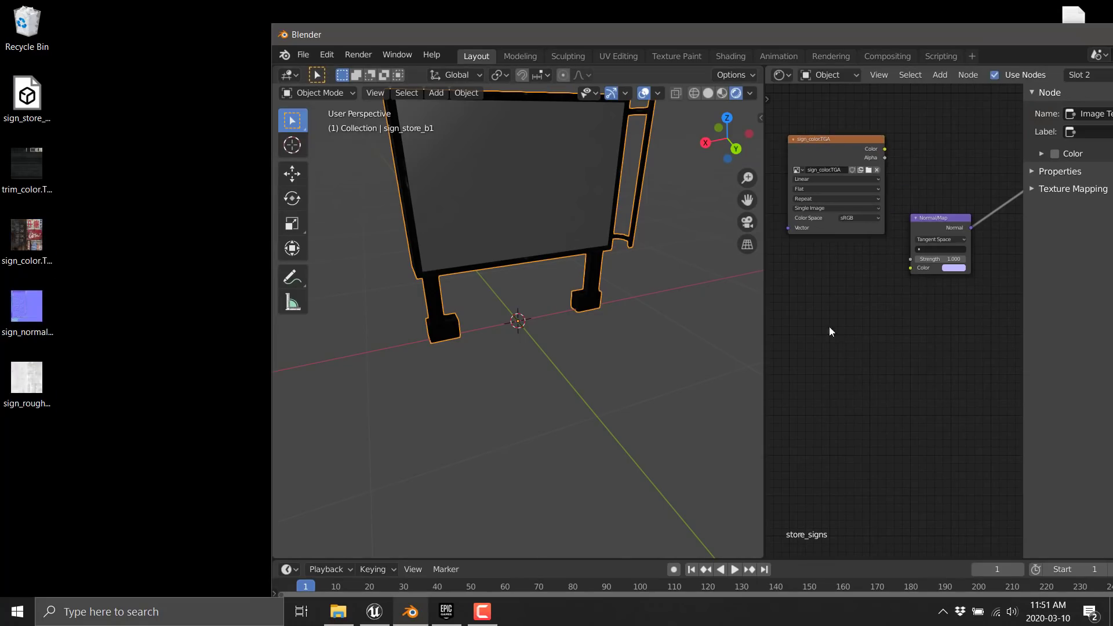
{"action": "left_click_drag", "start_coordinate": [55, 319], "coordinate": [487, 352]}
{"action": "left_click_drag", "start_coordinate": [817, 346], "coordinate": [817, 347]}
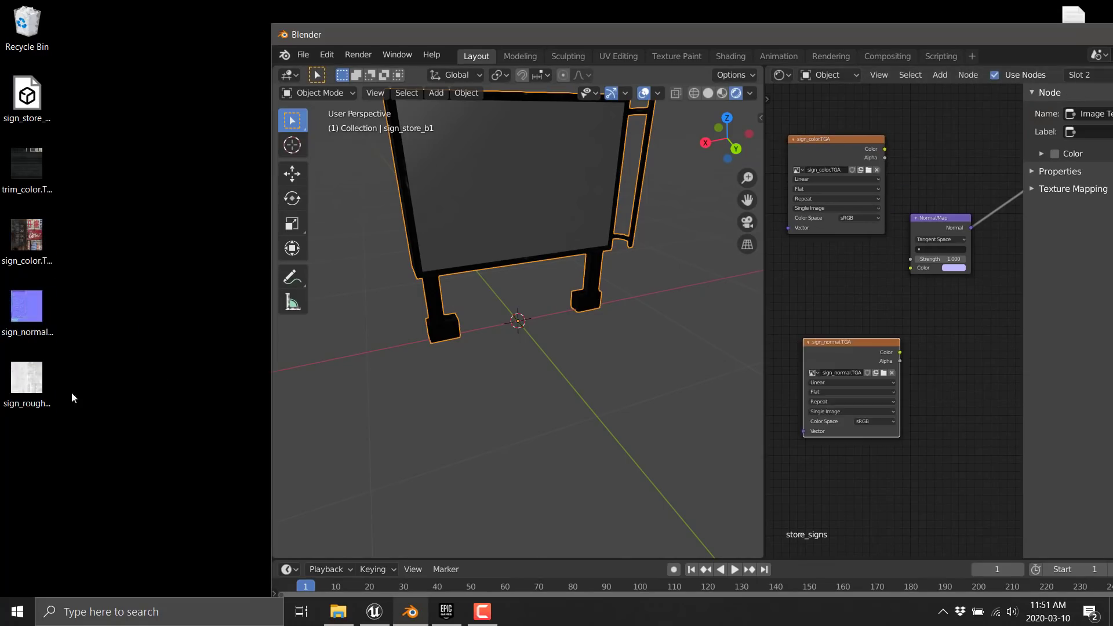
{"action": "left_click_drag", "start_coordinate": [35, 377], "coordinate": [972, 407]}
{"action": "middle_click_drag", "start_coordinate": [955, 337], "coordinate": [854, 369]}
{"action": "scroll", "coordinate": [857, 329], "scroll_direction": "up", "scroll_amount": 1}
{"action": "double_click", "coordinate": [816, 43]}
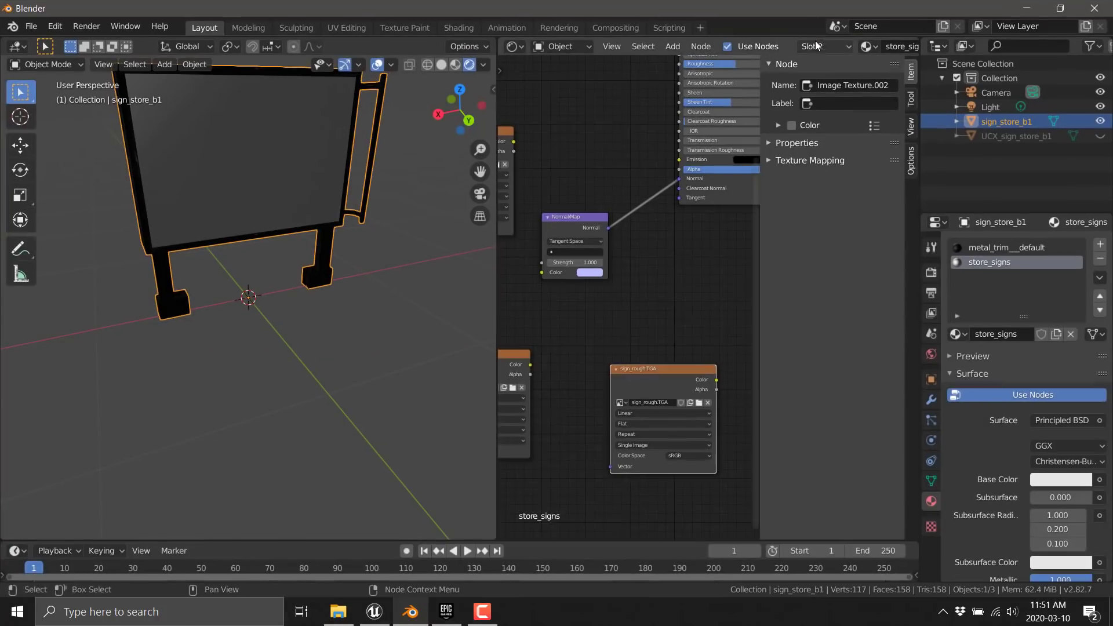
Step: Connect sign_normal.TGA's Color to the NormalMap node's Color, and sign_color.TGA's Color to the Principled BSDF's Base Color
{"action": "middle_click_drag", "start_coordinate": [632, 308], "coordinate": [692, 303]}
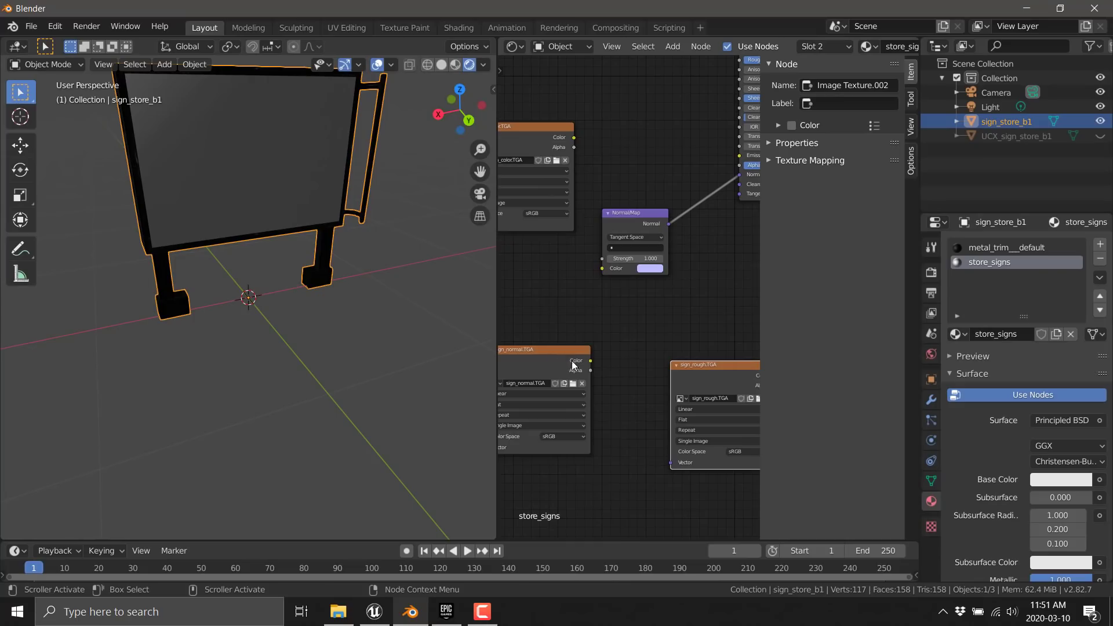
{"action": "left_click_drag", "start_coordinate": [591, 360], "coordinate": [601, 268]}
{"action": "middle_click_drag", "start_coordinate": [645, 215], "coordinate": [661, 404]}
{"action": "left_click_drag", "start_coordinate": [558, 318], "coordinate": [639, 186]}
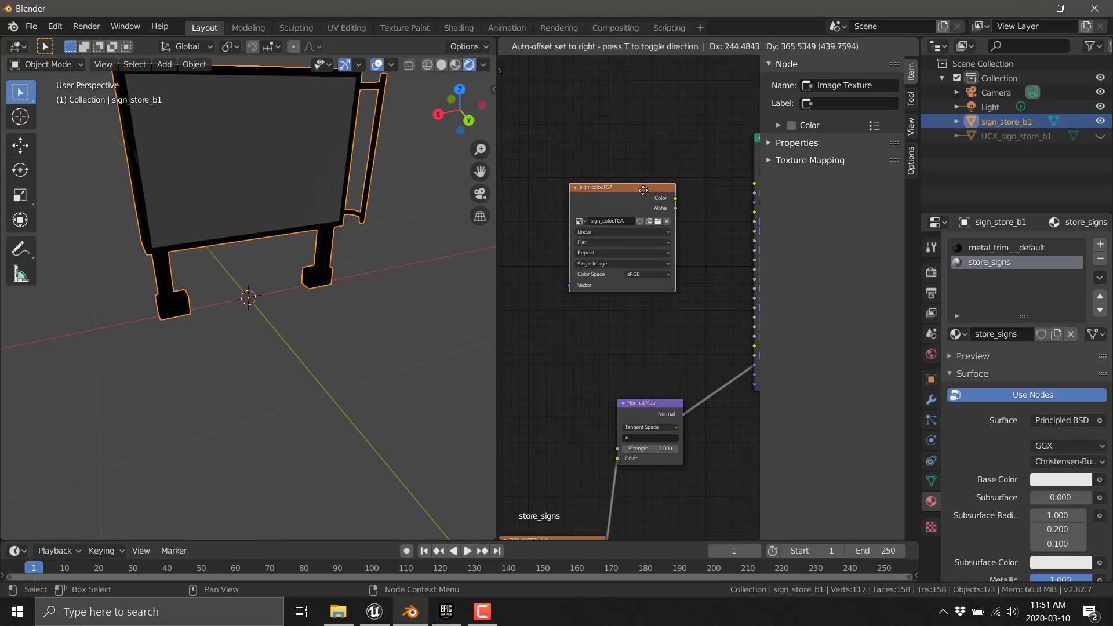
{"action": "middle_click_drag", "start_coordinate": [673, 234], "coordinate": [571, 303]}
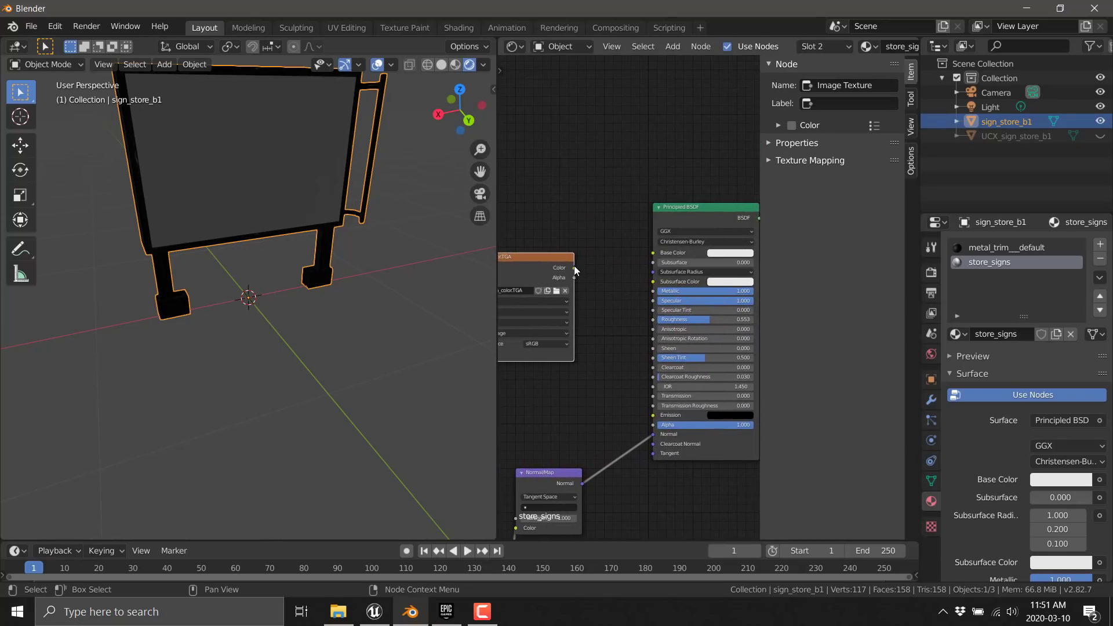
{"action": "left_click_drag", "start_coordinate": [574, 268], "coordinate": [654, 253]}
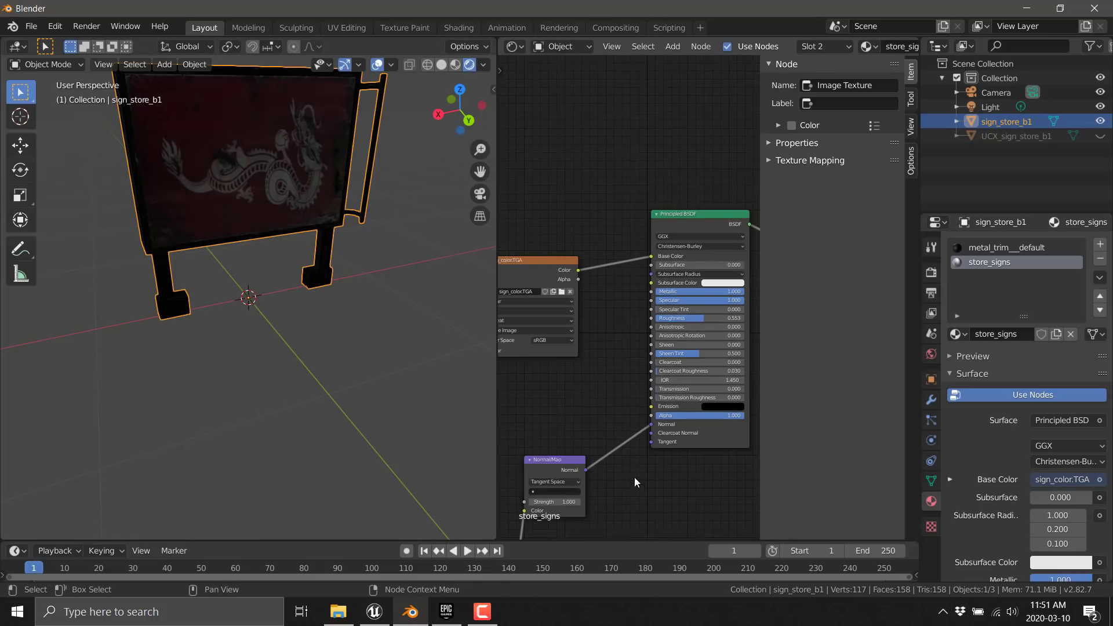
{"action": "middle_click_drag", "start_coordinate": [634, 478], "coordinate": [627, 258]}
{"action": "left_click_drag", "start_coordinate": [628, 380], "coordinate": [658, 174]}
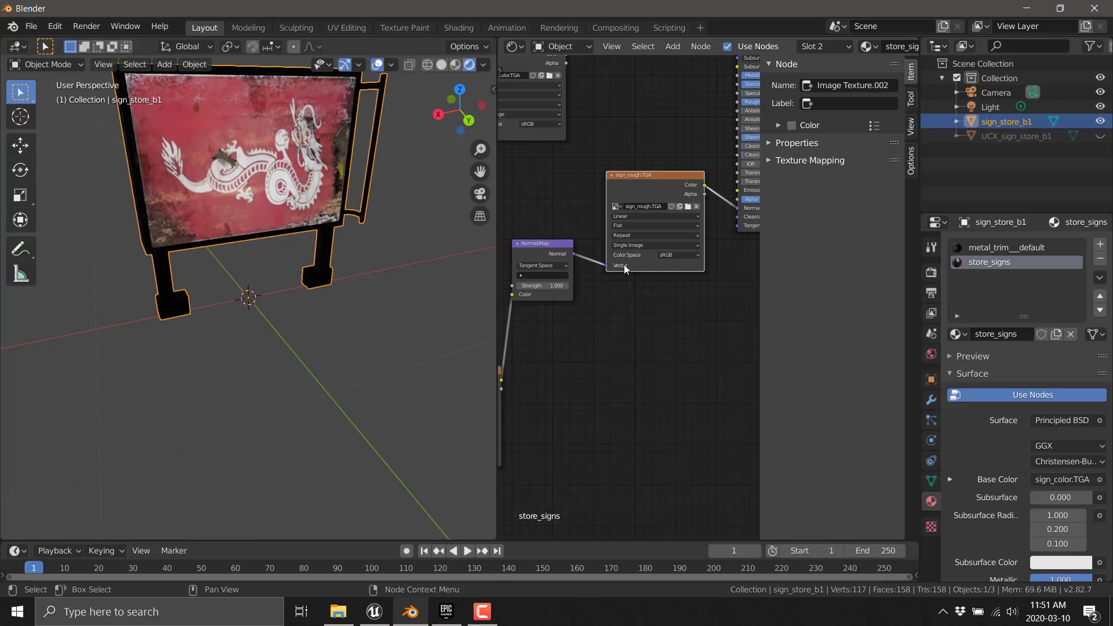
{"action": "key", "text": "x"}
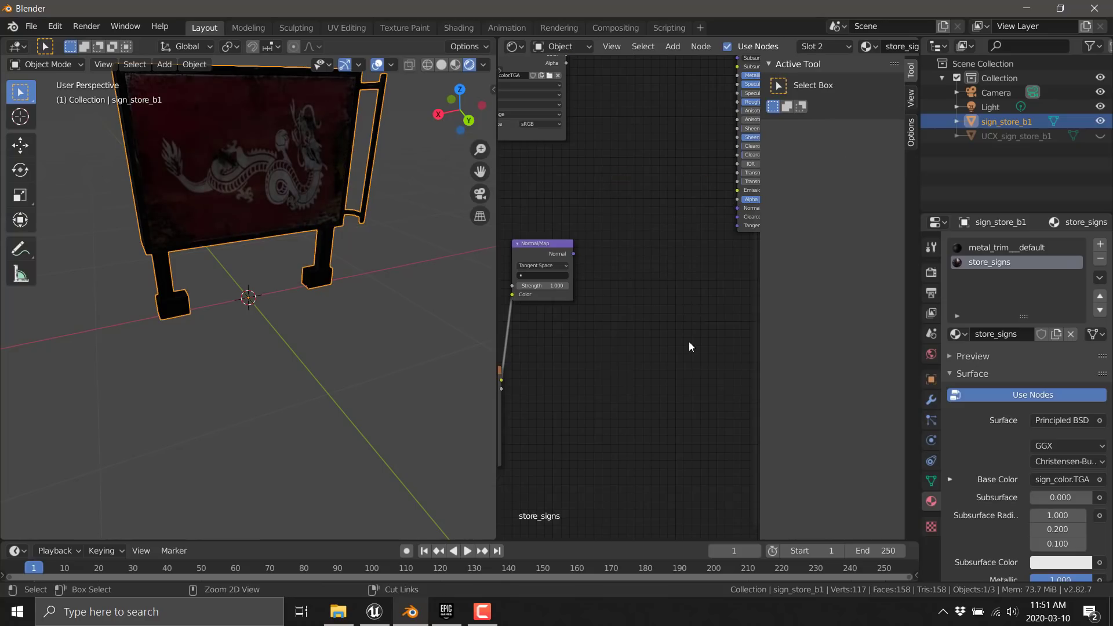
{"action": "key", "text": "ctrl+z"}
{"action": "key", "text": "ctrl+z"}
Step: Place the sign_rough.TGA node below sign_color.TGA, connect its Color to the Principled BSDF's Roughness, and inspect the sign
{"action": "middle_click_drag", "start_coordinate": [673, 322], "coordinate": [742, 412]}
{"action": "left_click_drag", "start_coordinate": [678, 447], "coordinate": [634, 212]}
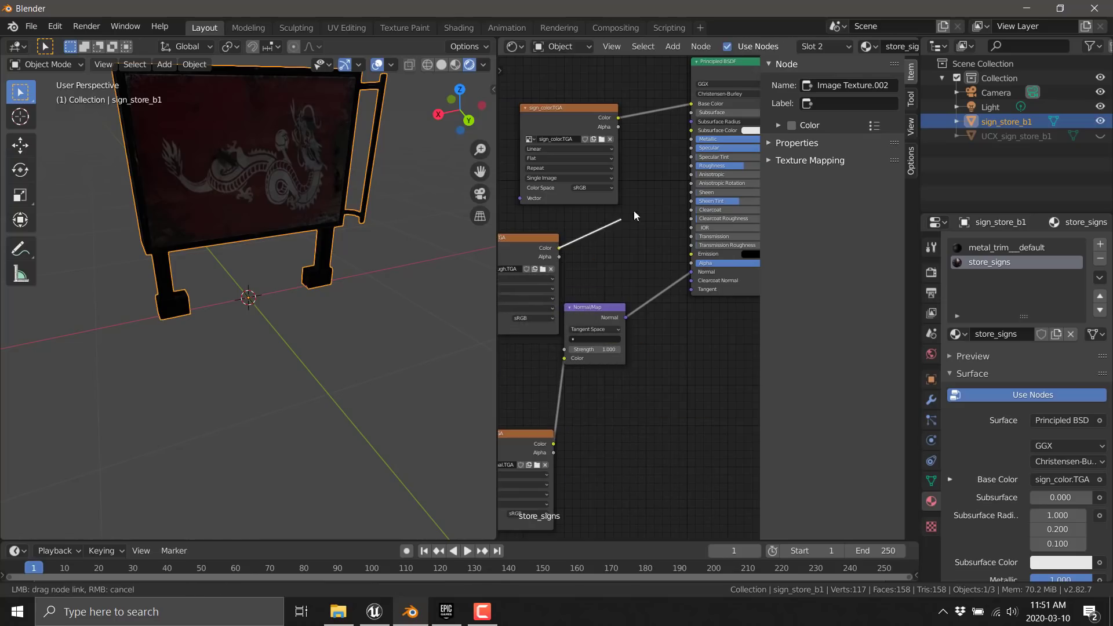
{"action": "left_click_drag", "start_coordinate": [681, 162], "coordinate": [690, 164]}
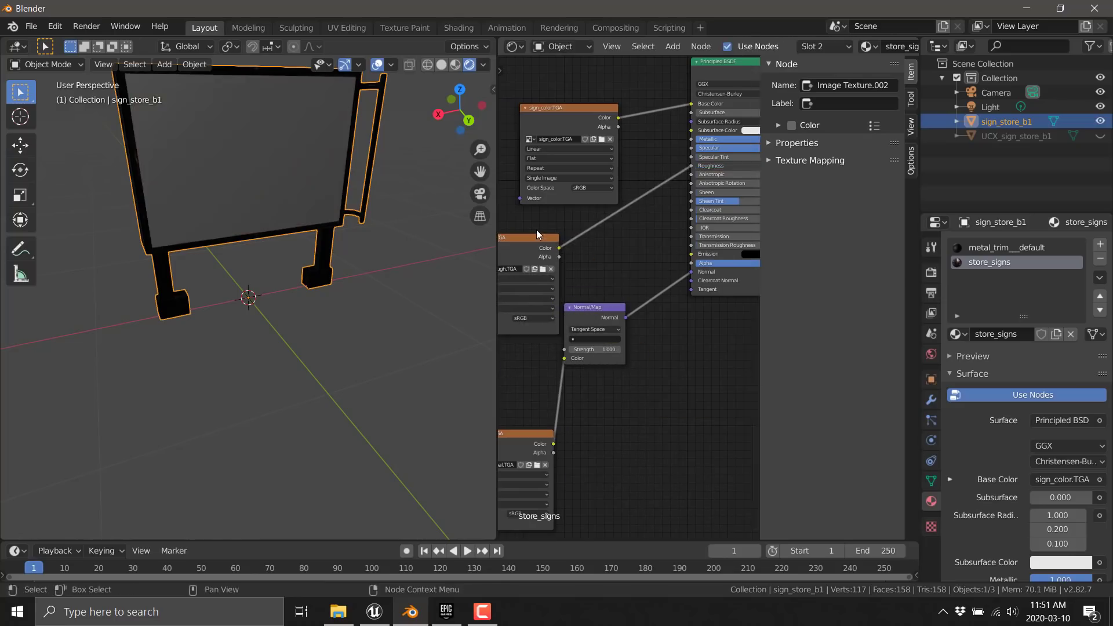
{"action": "scroll", "coordinate": [349, 251], "scroll_direction": "up", "scroll_amount": 5}
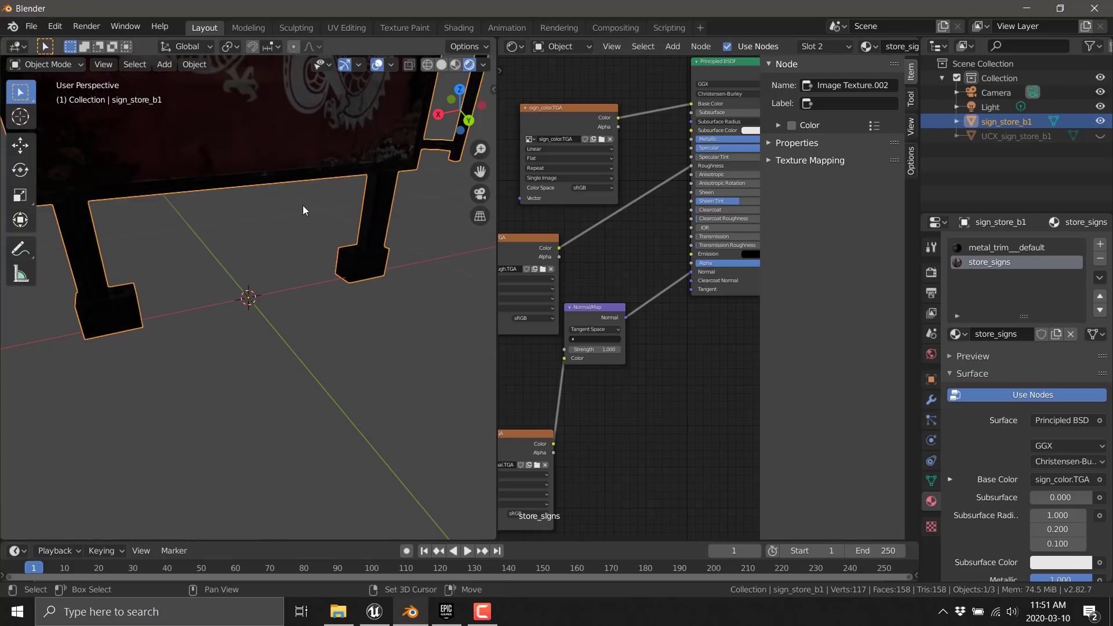
{"action": "middle_click_drag", "start_coordinate": [302, 206], "coordinate": [401, 378], "text": "shift"}
{"action": "scroll", "coordinate": [299, 322], "scroll_direction": "down", "scroll_amount": 4}
Step: Switch to the Unreal Editor, look over the dragon sign in the street scene, and bring up the sign_store_b1 mesh editor
{"action": "left_click", "coordinate": [446, 611]}
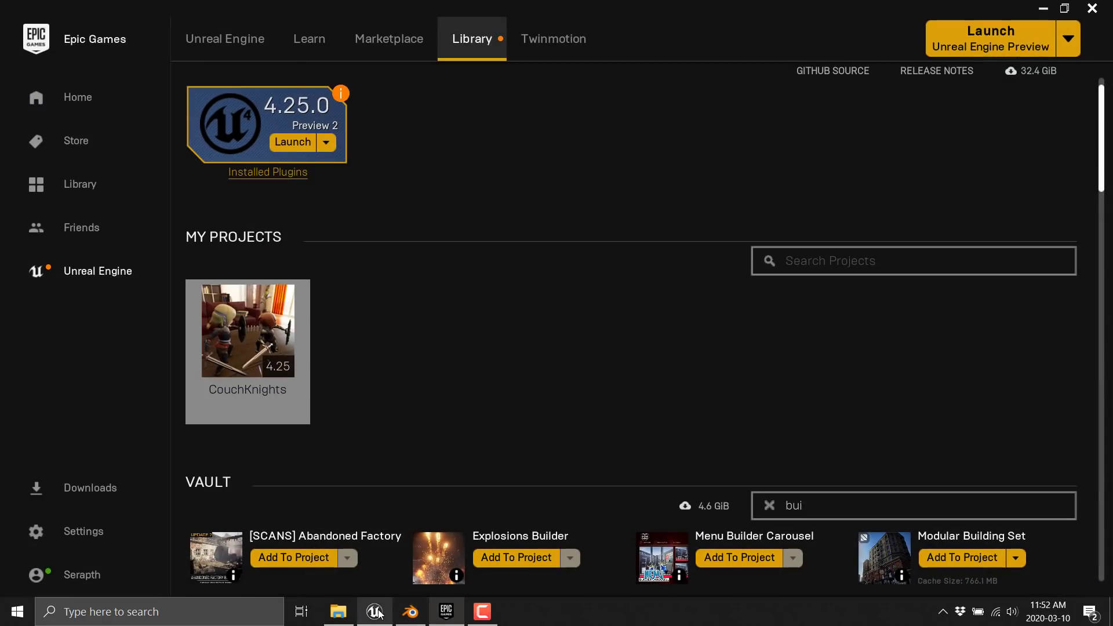
{"action": "mouse_move", "coordinate": [375, 612]}
{"action": "left_click", "coordinate": [371, 555]}
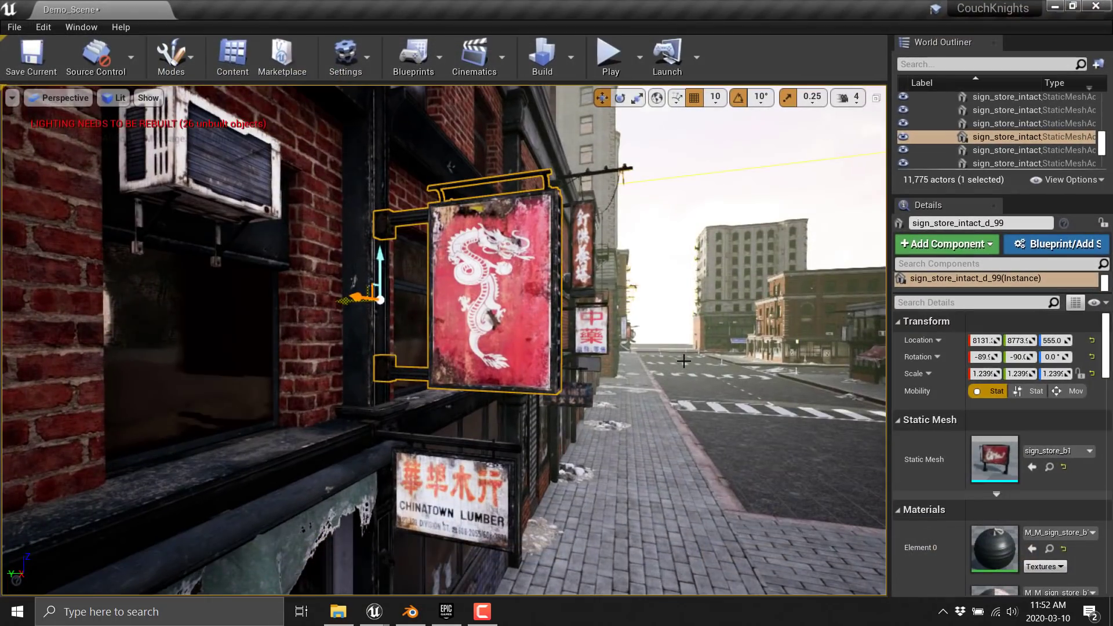
{"action": "right_click_drag", "start_coordinate": [684, 361], "coordinate": [690, 388]}
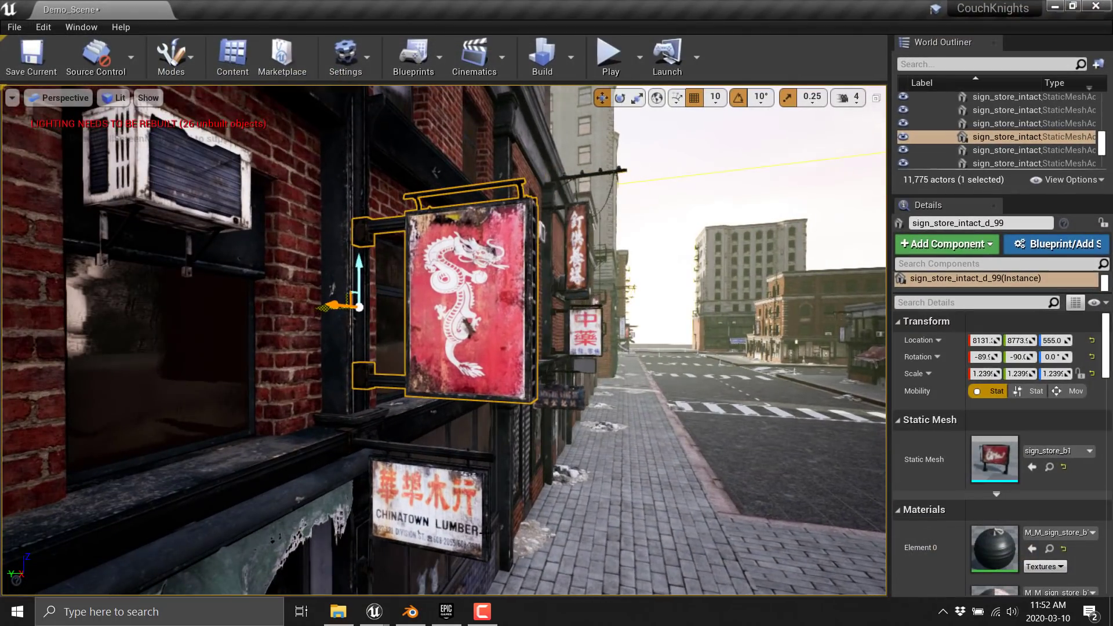
{"action": "mouse_move", "coordinate": [382, 613]}
{"action": "left_click", "coordinate": [454, 574]}
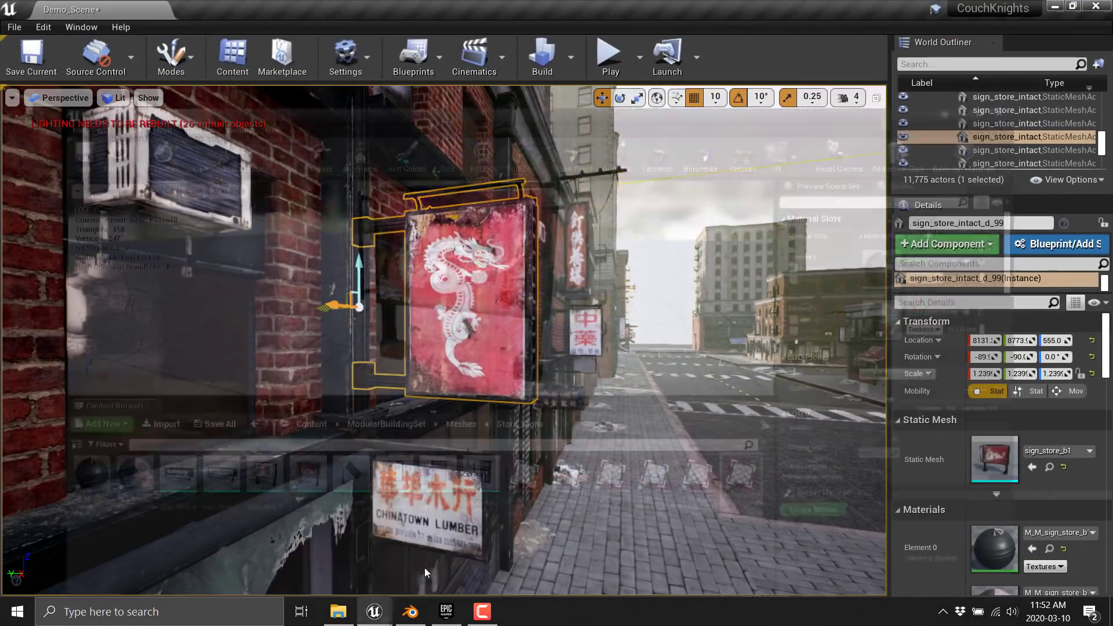
Step: Switch back to Blender to view the imported store sign
{"action": "key", "text": "alt+Tab"}
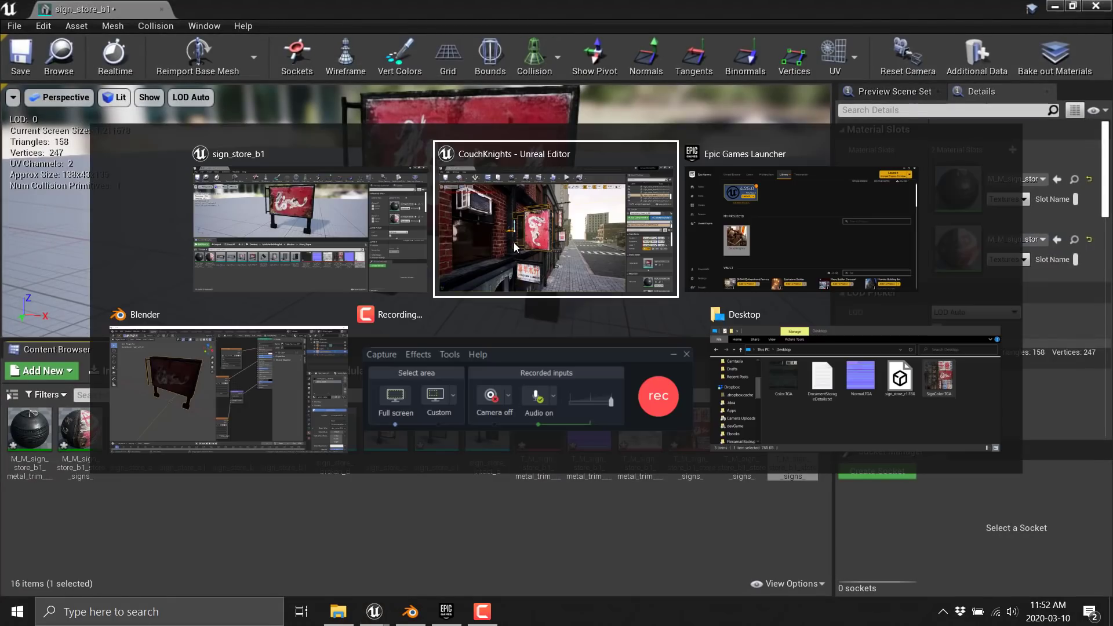
{"action": "key", "text": "alt+Tab"}
{"action": "key", "text": "alt+Tab"}
{"action": "key", "text": "alt+Tab"}
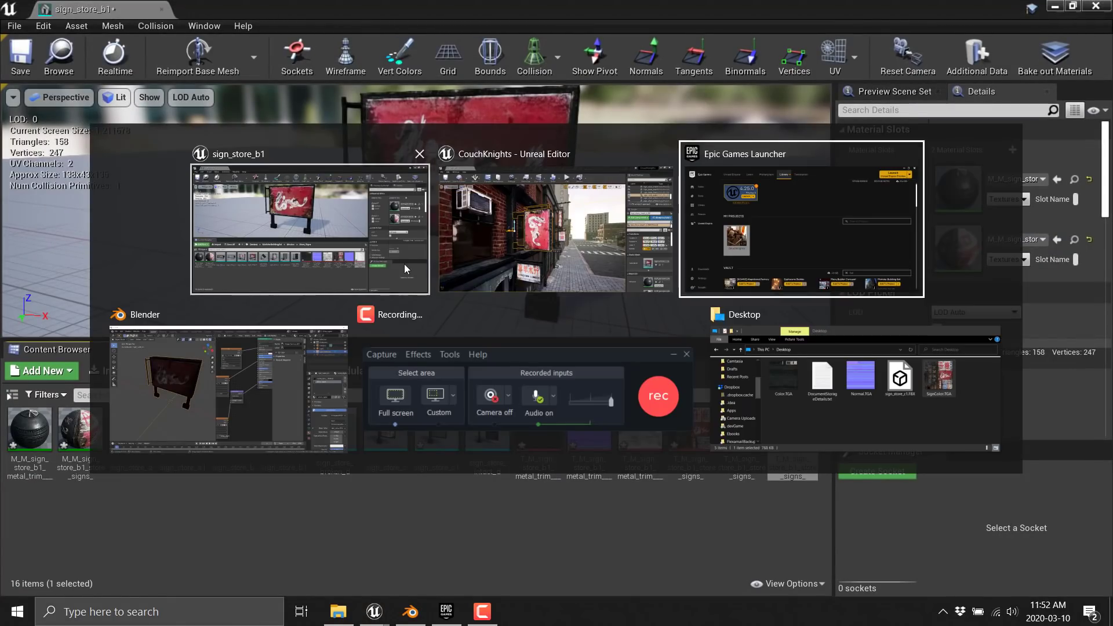
{"action": "key", "text": "alt+Tab"}
{"action": "key", "text": "alt+Tab"}
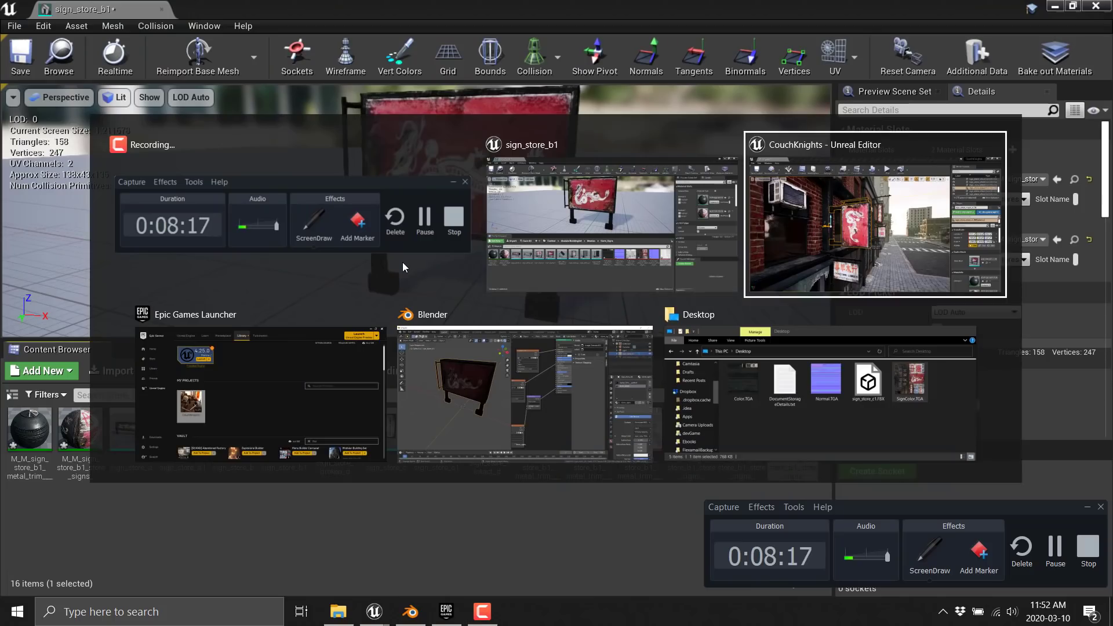
{"action": "key", "text": "alt+Tab"}
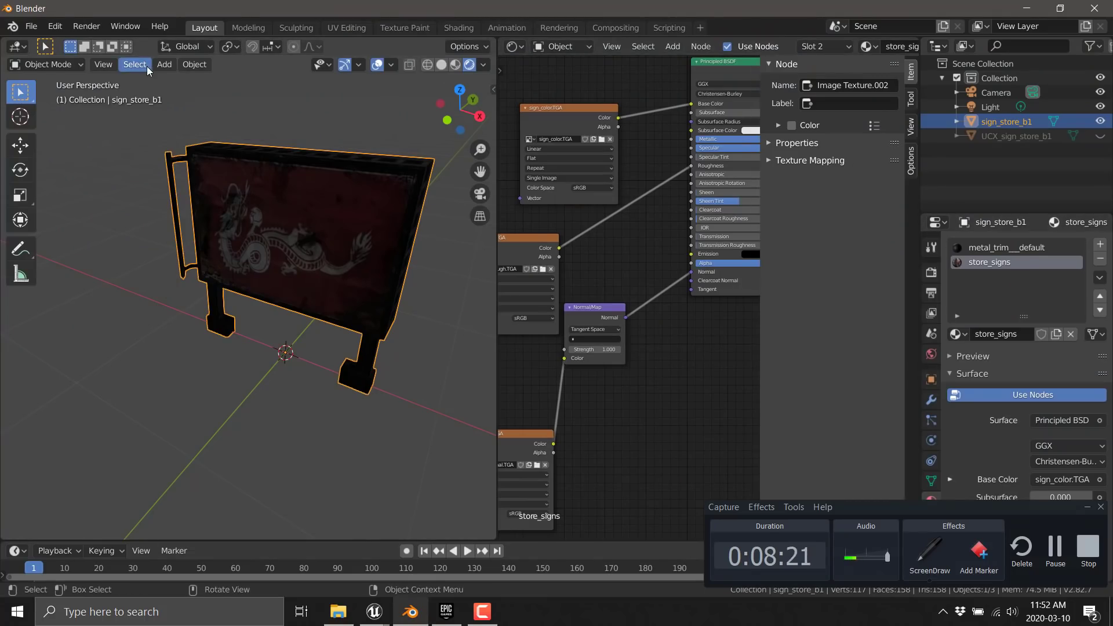
Step: Add a point light, move it in front of the sign, and raise it along the global Z axis
{"action": "left_click", "coordinate": [164, 65]}
{"action": "mouse_move", "coordinate": [249, 246]}
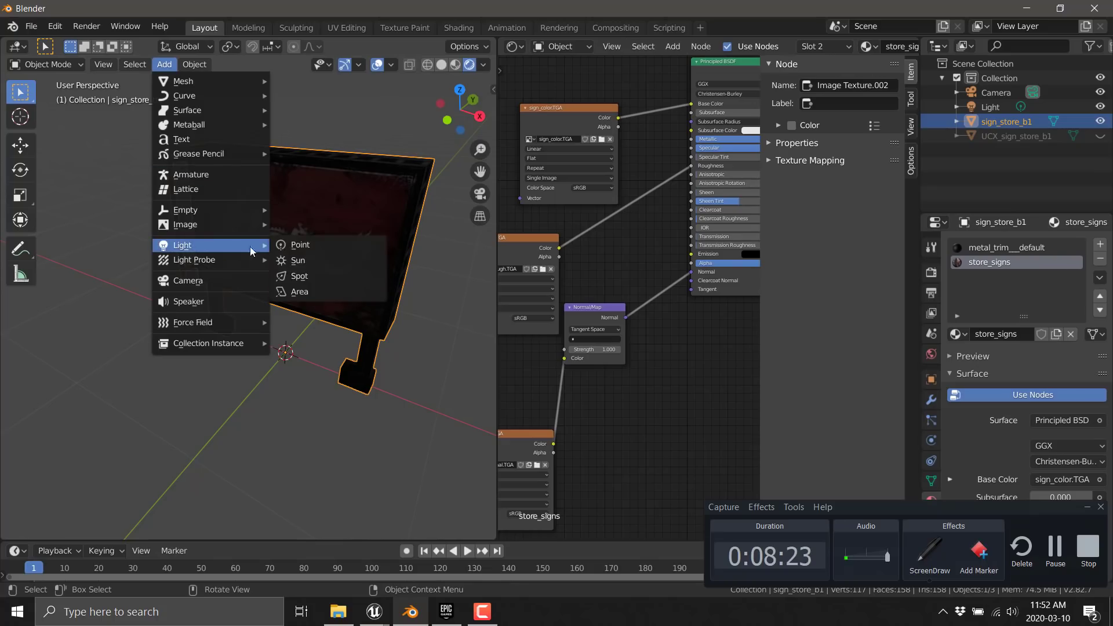
{"action": "left_click", "coordinate": [300, 245]}
{"action": "key", "text": "g"}
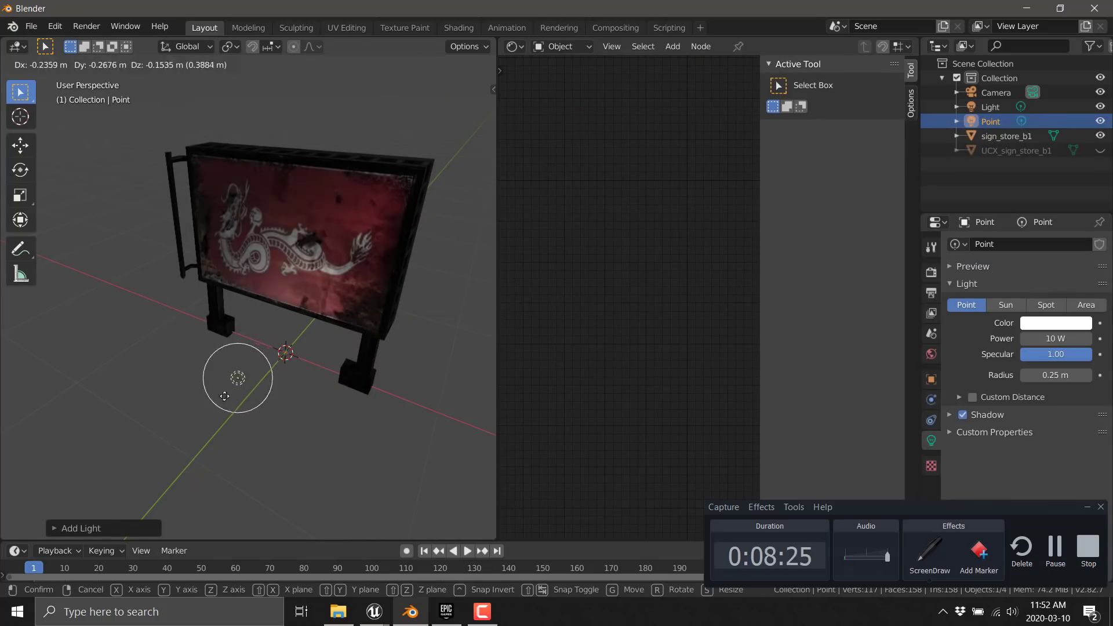
{"action": "left_click", "coordinate": [202, 408]}
{"action": "key", "text": "g"}
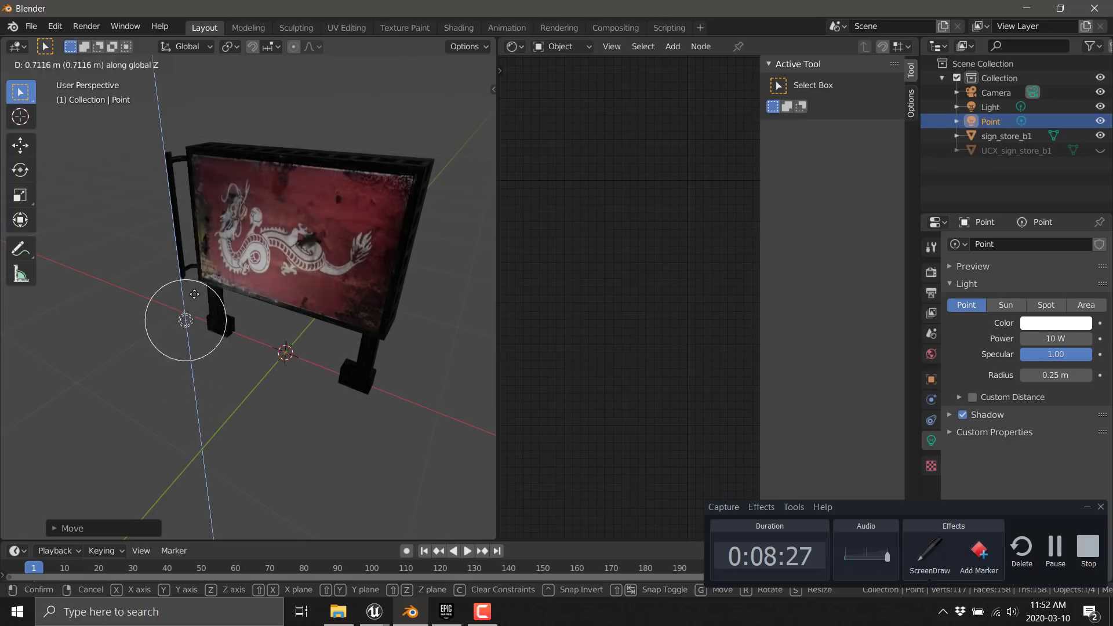
{"action": "left_click", "coordinate": [194, 285]}
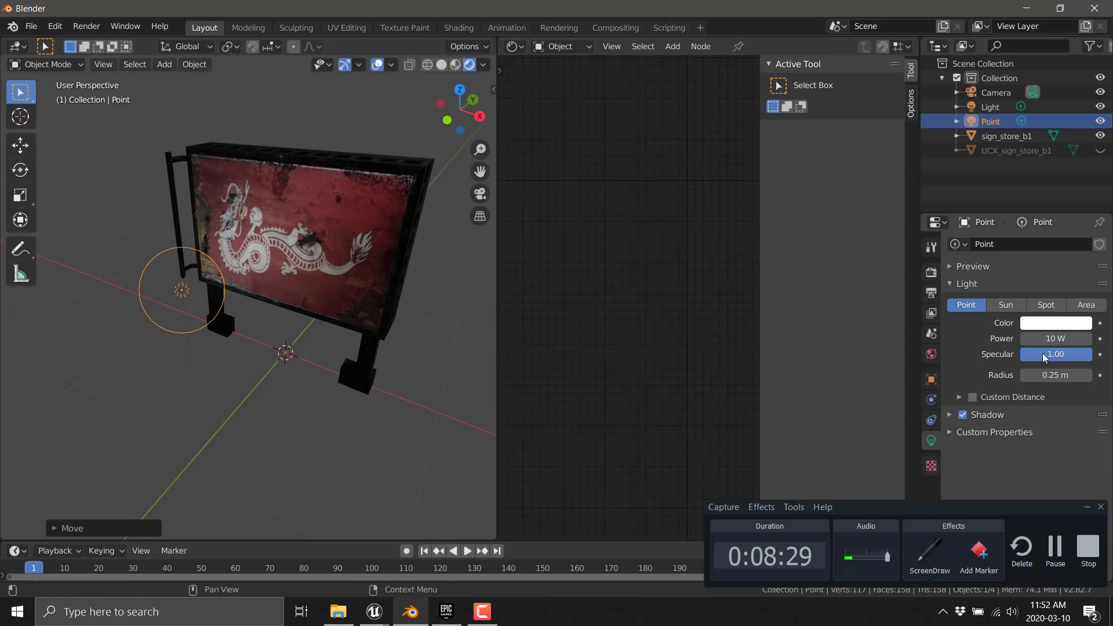
Step: Set the point light's power to 39 W and move the light farther out from the sign's front
{"action": "left_click_drag", "start_coordinate": [1055, 339], "coordinate": [1078, 338]}
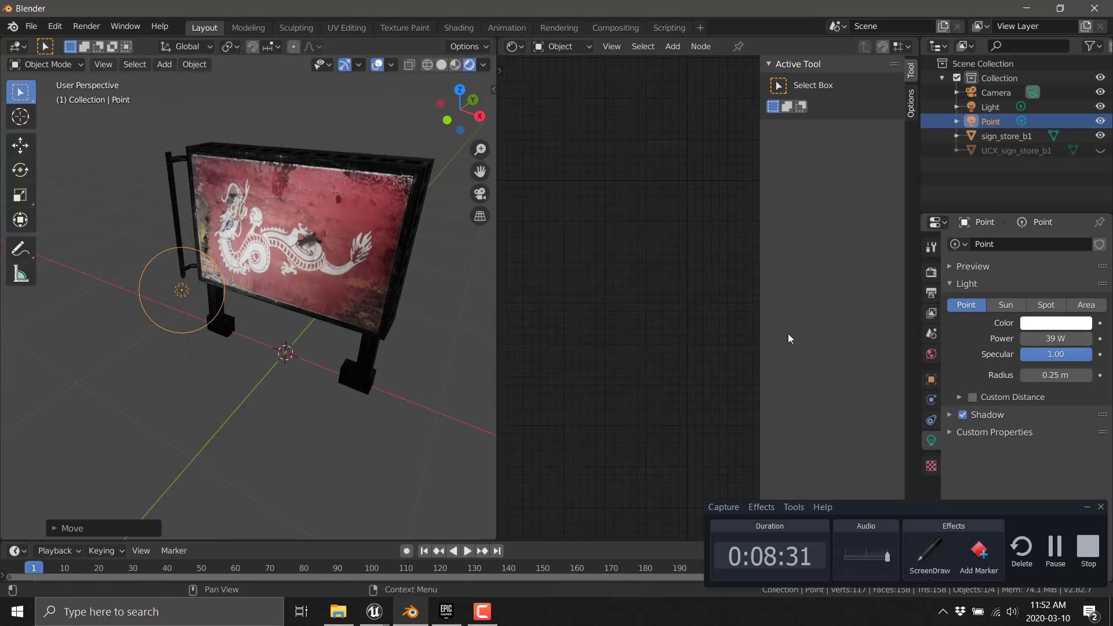
{"action": "key", "text": "g"}
{"action": "left_click", "coordinate": [113, 340]}
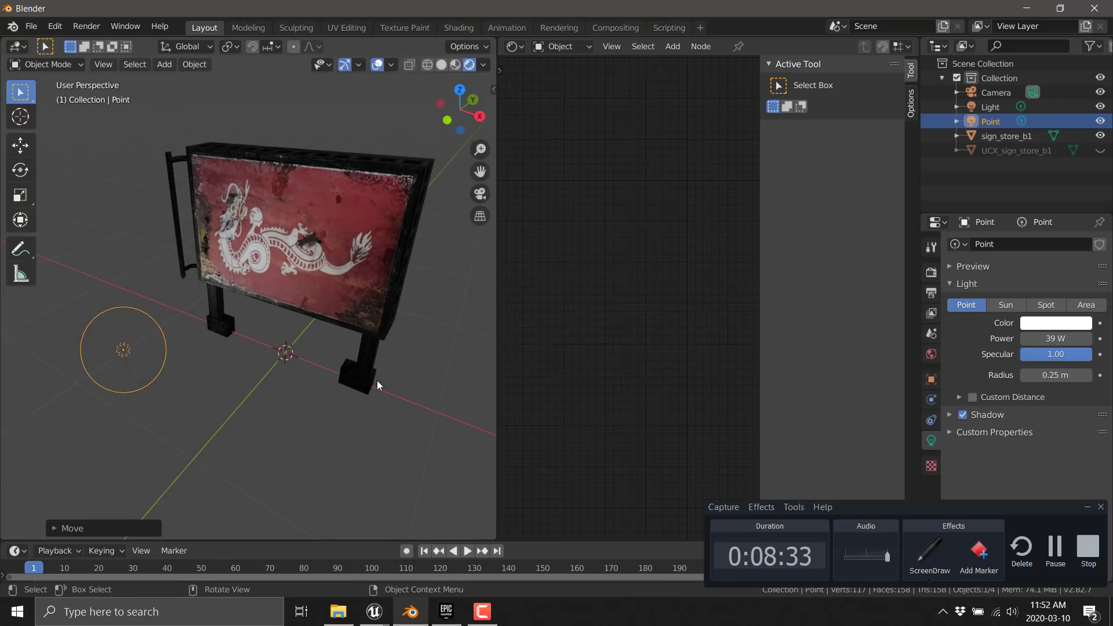
Step: Switch to Unreal's sign_store_b1 mesh editor to compare the sign's look, and return to Blender
{"action": "key", "text": "super+Tab"}
{"action": "left_click", "coordinate": [339, 364]}
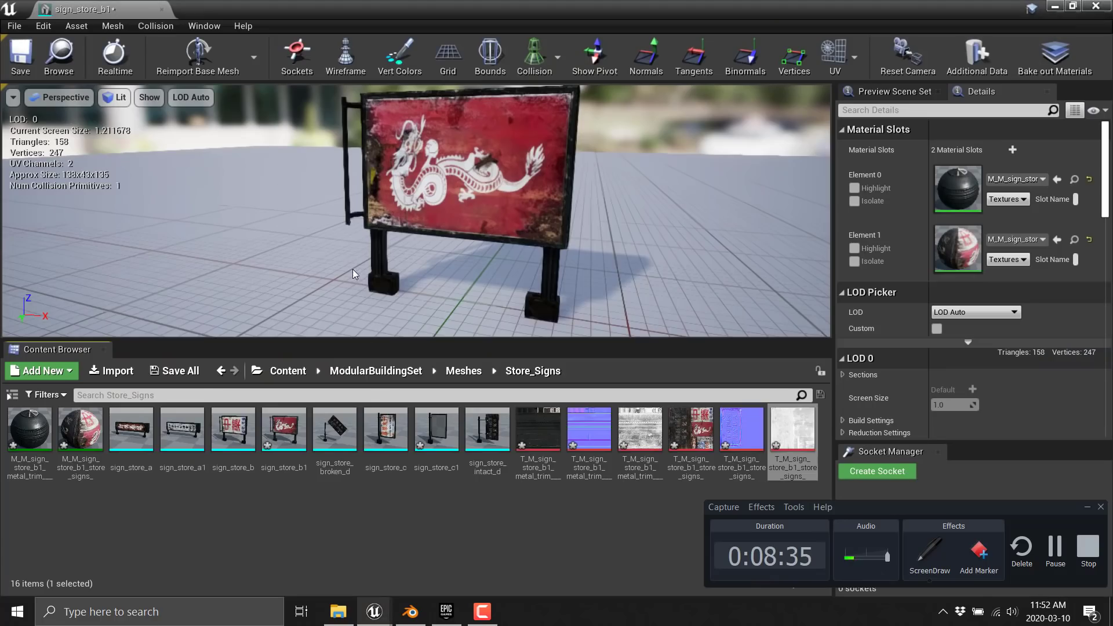
{"action": "key", "text": "alt+Tab"}
{"action": "key", "text": "alt+Tab"}
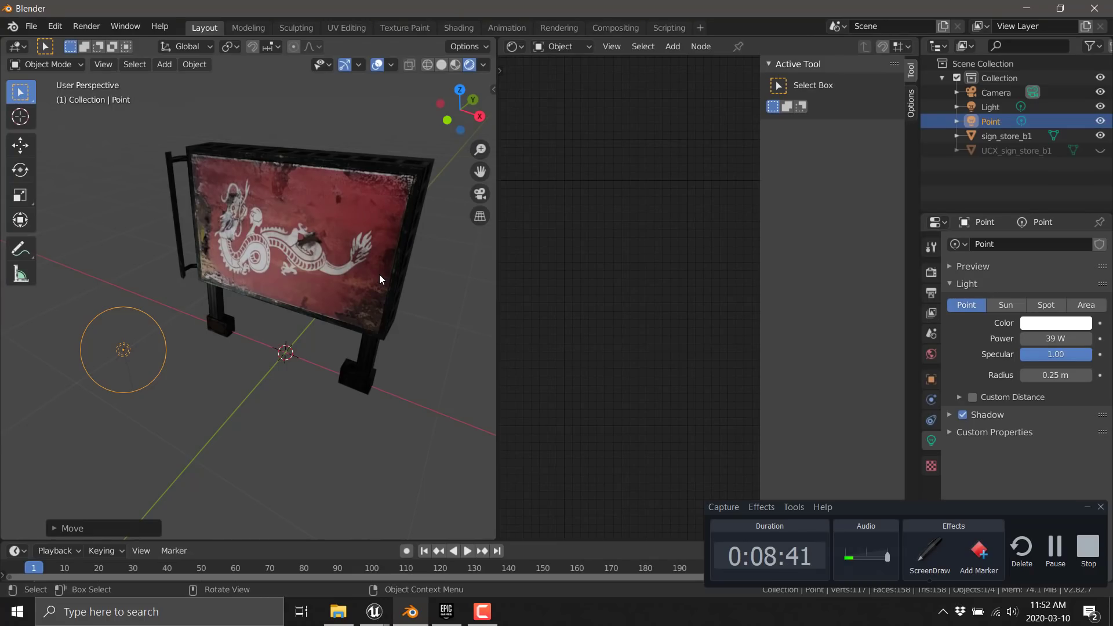
Step: Examine the lit sign in Blender from above, close up on the dragon artwork, and from the front
{"action": "scroll", "coordinate": [405, 238], "scroll_direction": "up", "scroll_amount": 3}
{"action": "middle_click_drag", "start_coordinate": [405, 238], "coordinate": [311, 404]}
{"action": "middle_click_drag", "start_coordinate": [370, 263], "coordinate": [304, 290], "text": "shift"}
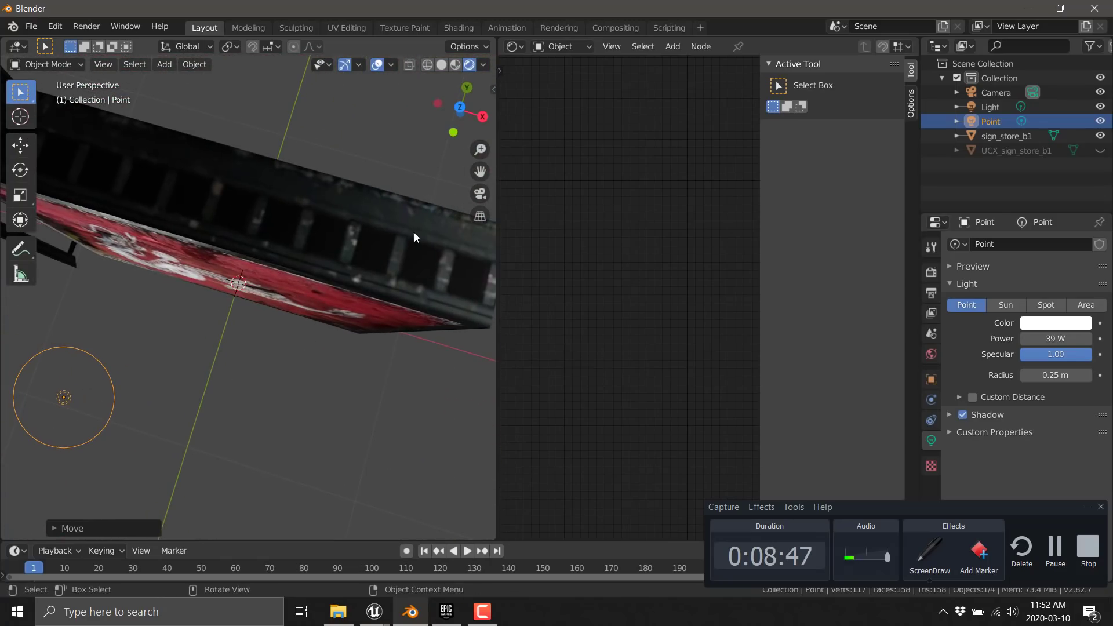
{"action": "middle_click_drag", "start_coordinate": [427, 304], "coordinate": [388, 430]}
{"action": "scroll", "coordinate": [367, 384], "scroll_direction": "up", "scroll_amount": 5}
{"action": "middle_click_drag", "start_coordinate": [367, 383], "coordinate": [248, 333], "text": "shift"}
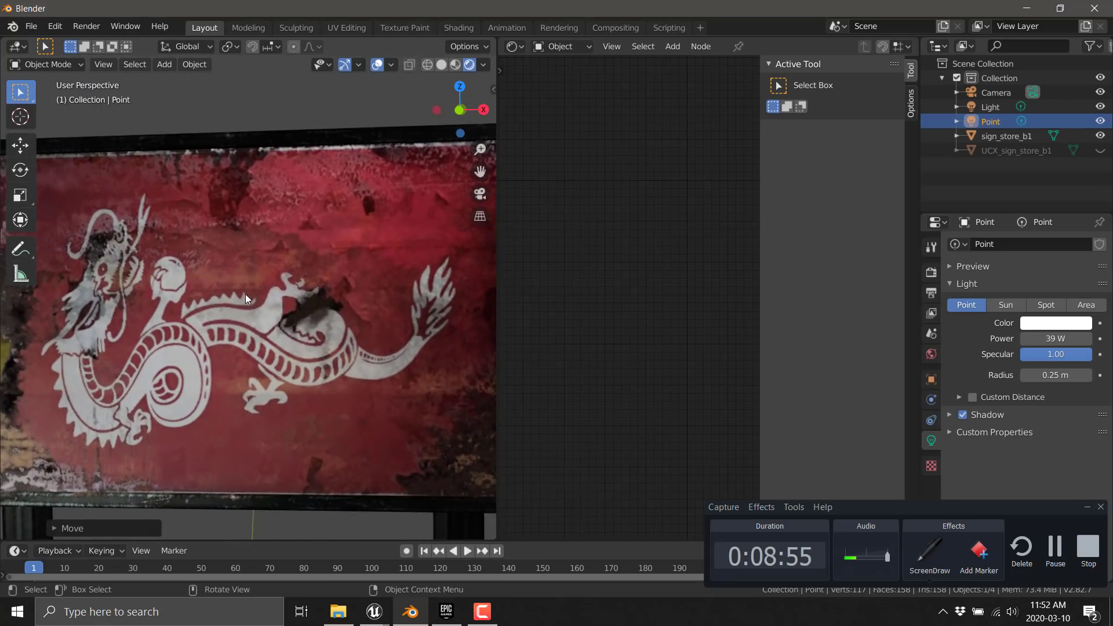
{"action": "scroll", "coordinate": [356, 337], "scroll_direction": "down", "scroll_amount": 6}
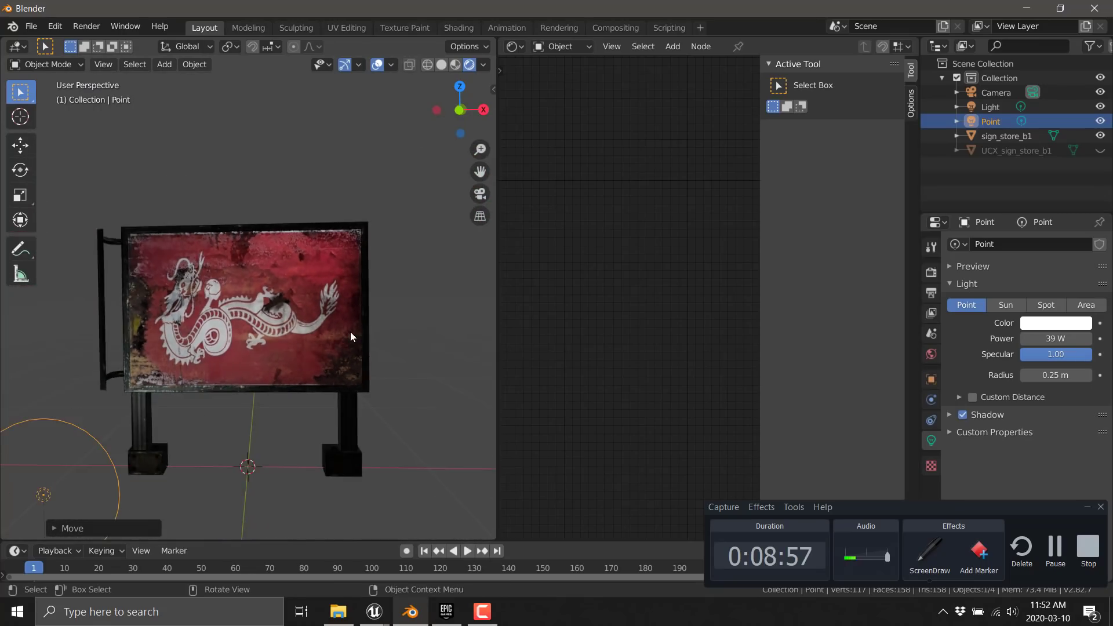
{"action": "mouse_move", "coordinate": [350, 332]}
{"action": "middle_mouse_down"}
{"action": "mouse_move", "coordinate": [304, 339]}
{"action": "mouse_move", "coordinate": [268, 384]}
{"action": "mouse_move", "coordinate": [144, 388]}
{"action": "mouse_move", "coordinate": [109, 266]}
{"action": "mouse_move", "coordinate": [381, 369]}
{"action": "mouse_move", "coordinate": [365, 328]}
{"action": "mouse_move", "coordinate": [379, 348]}
{"action": "mouse_move", "coordinate": [348, 332]}
{"action": "middle_mouse_up"}
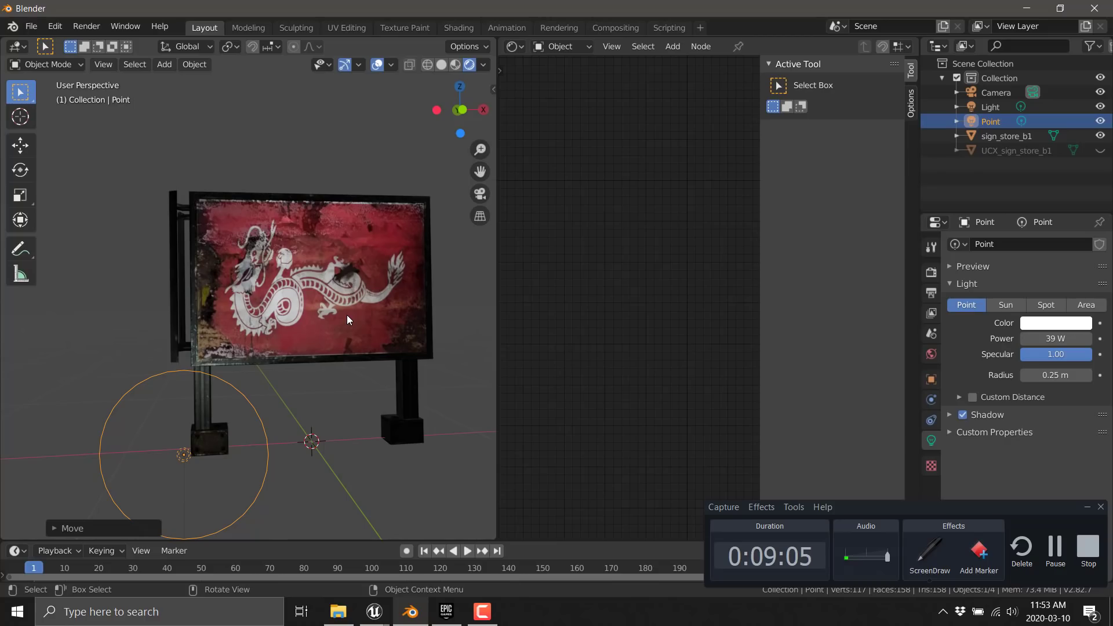
Step: Switch to Unreal's sign_store_b1 mesh editor and review the asset actions offered for the sign_store_b1 mesh
{"action": "mouse_move", "coordinate": [375, 611]}
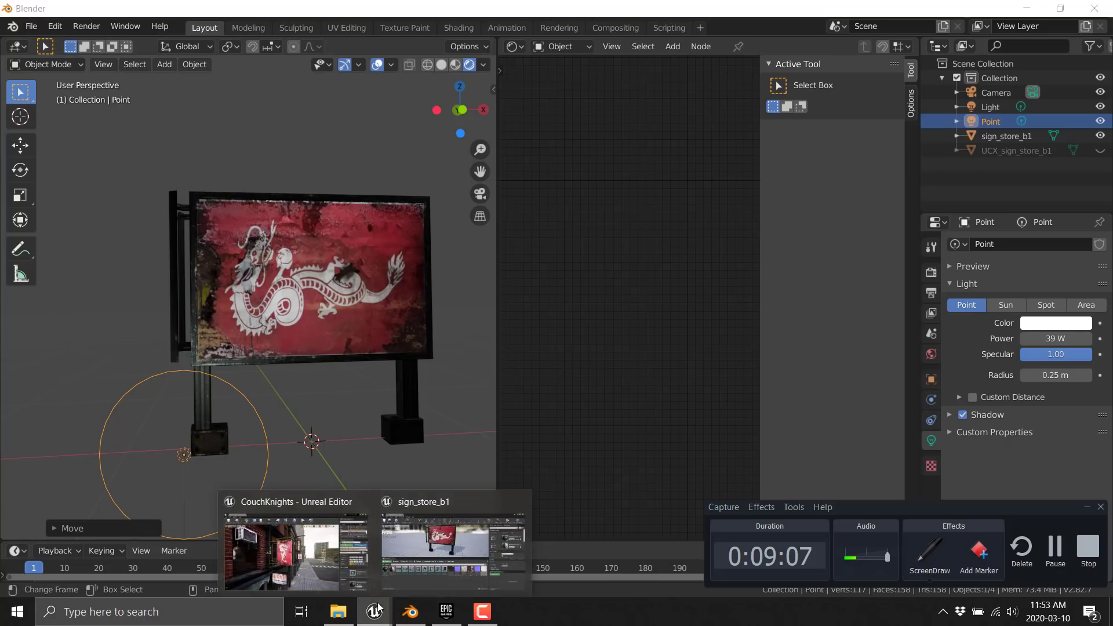
{"action": "left_click", "coordinate": [425, 555]}
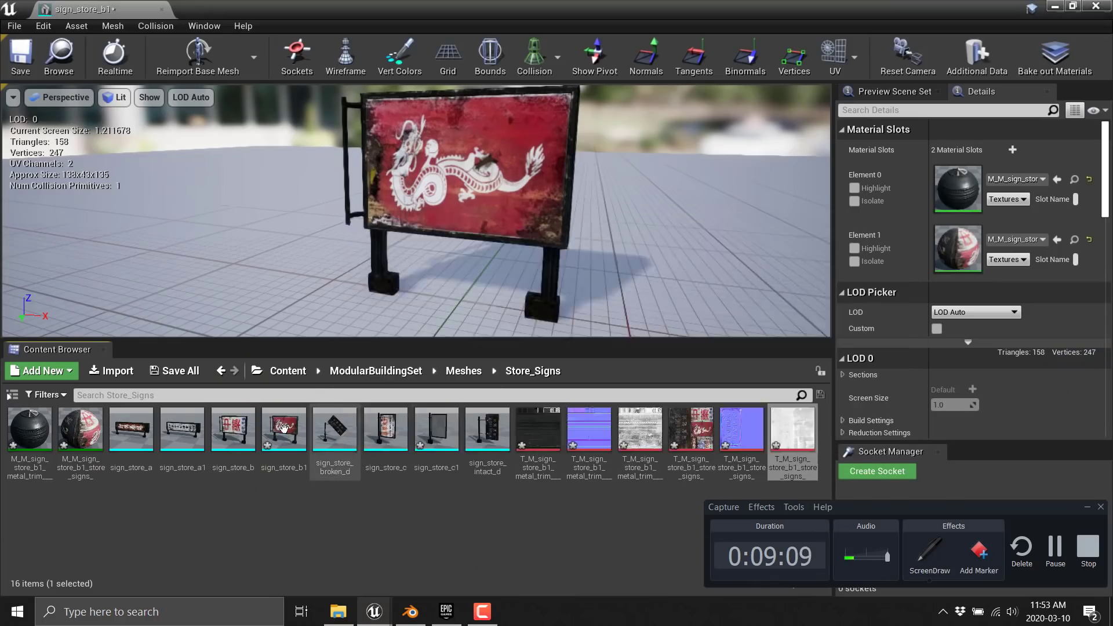
{"action": "right_click", "coordinate": [283, 428]}
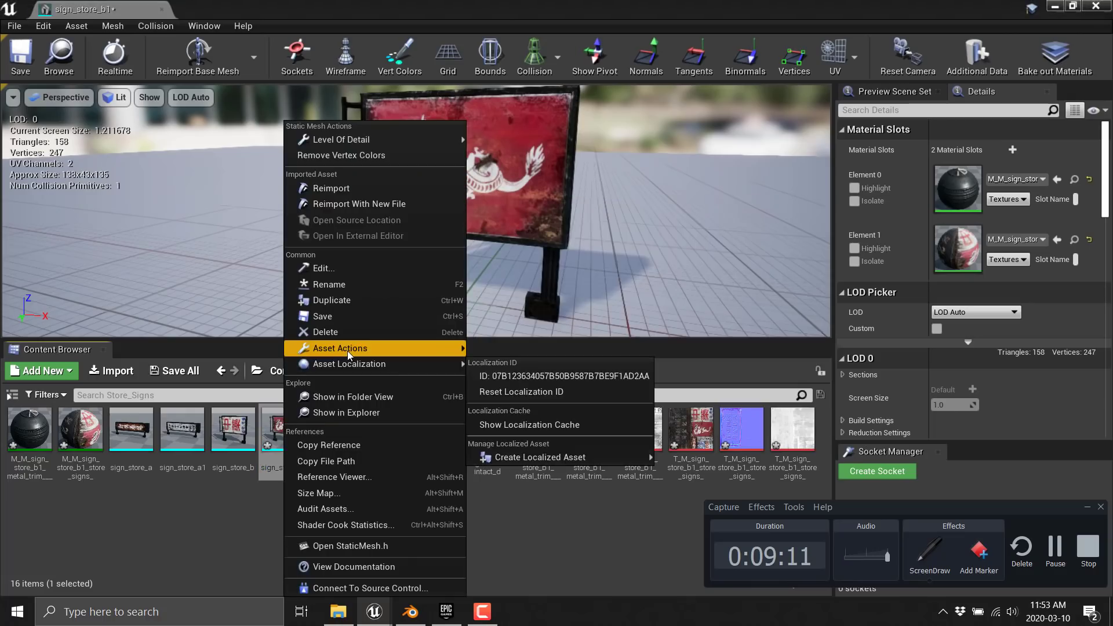
{"action": "mouse_move", "coordinate": [347, 350]}
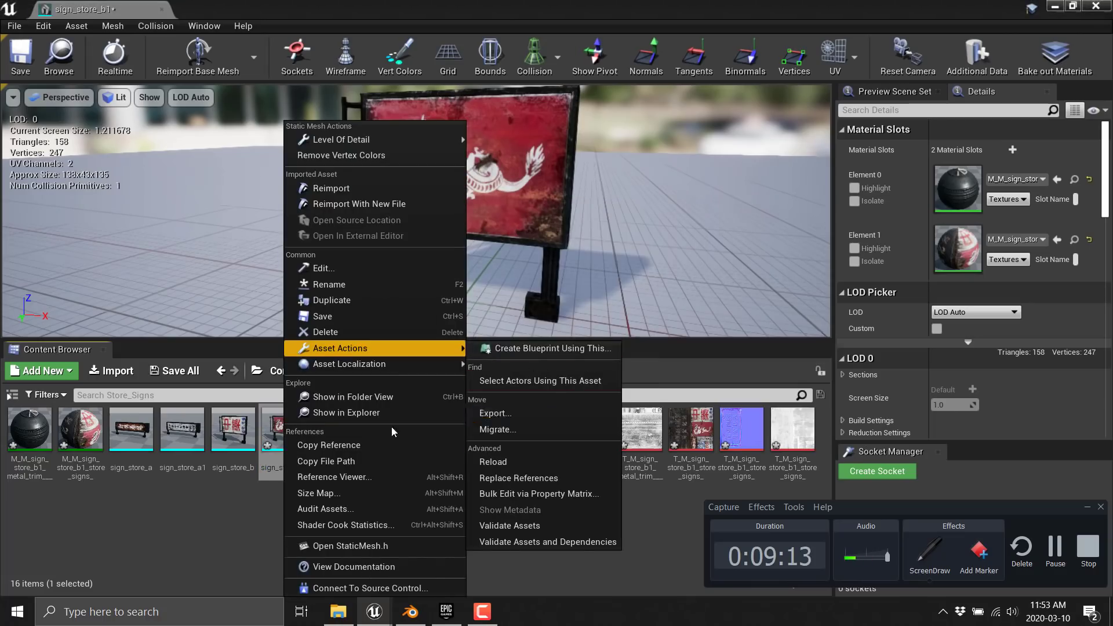
{"action": "left_click", "coordinate": [202, 517]}
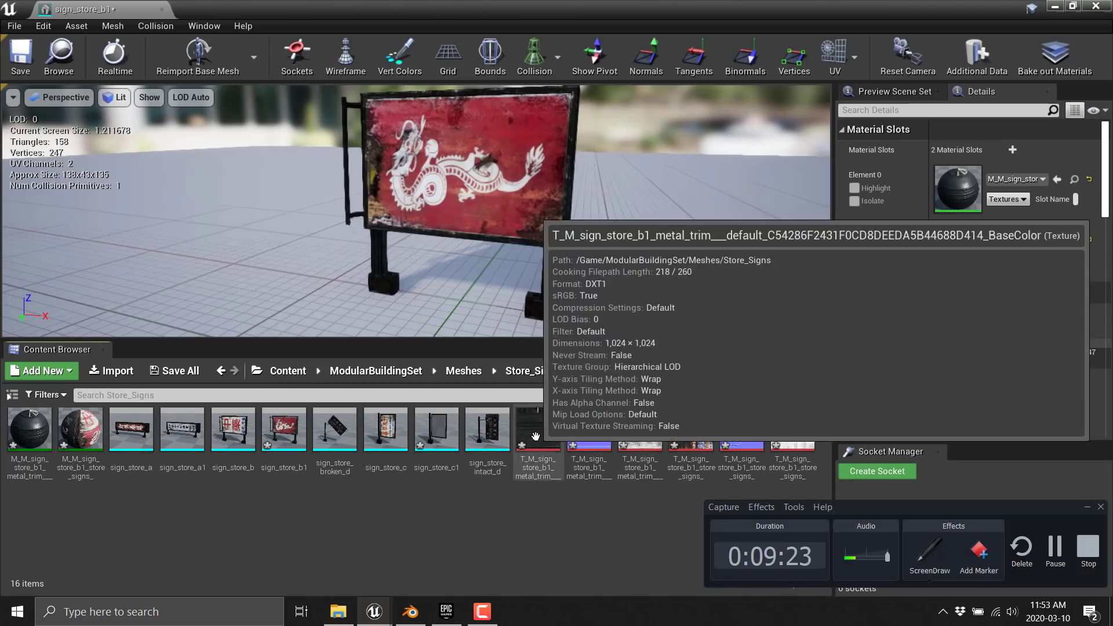
Step: Bulk export the six baked metal_trim and store_signs textures from Store_Signs to the desktop
{"action": "left_click_drag", "start_coordinate": [511, 534], "coordinate": [786, 440]}
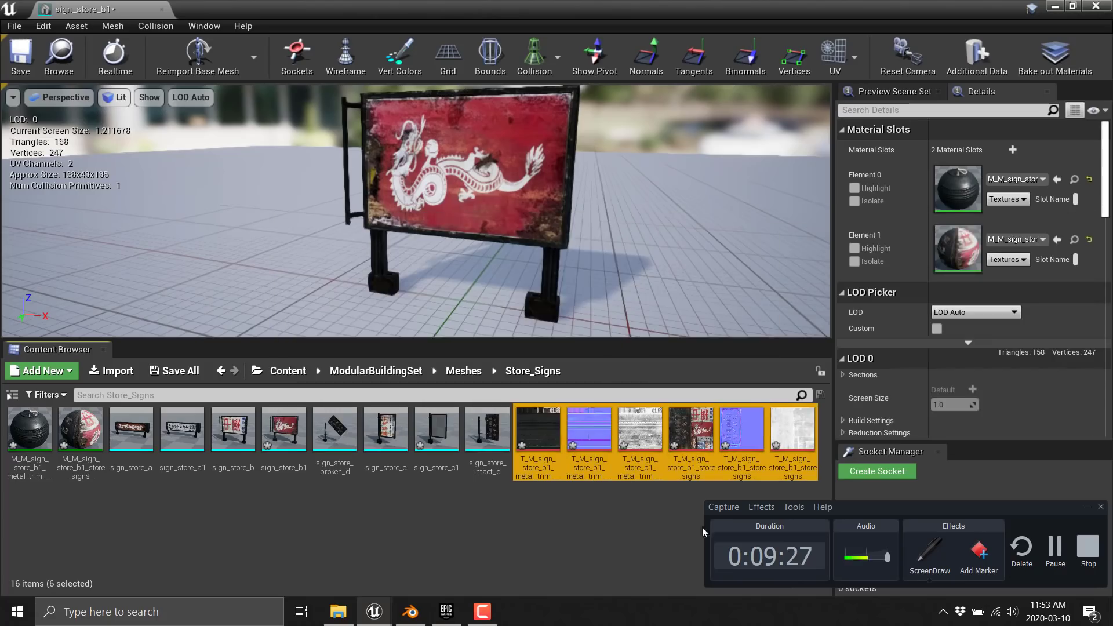
{"action": "right_click", "coordinate": [584, 436]}
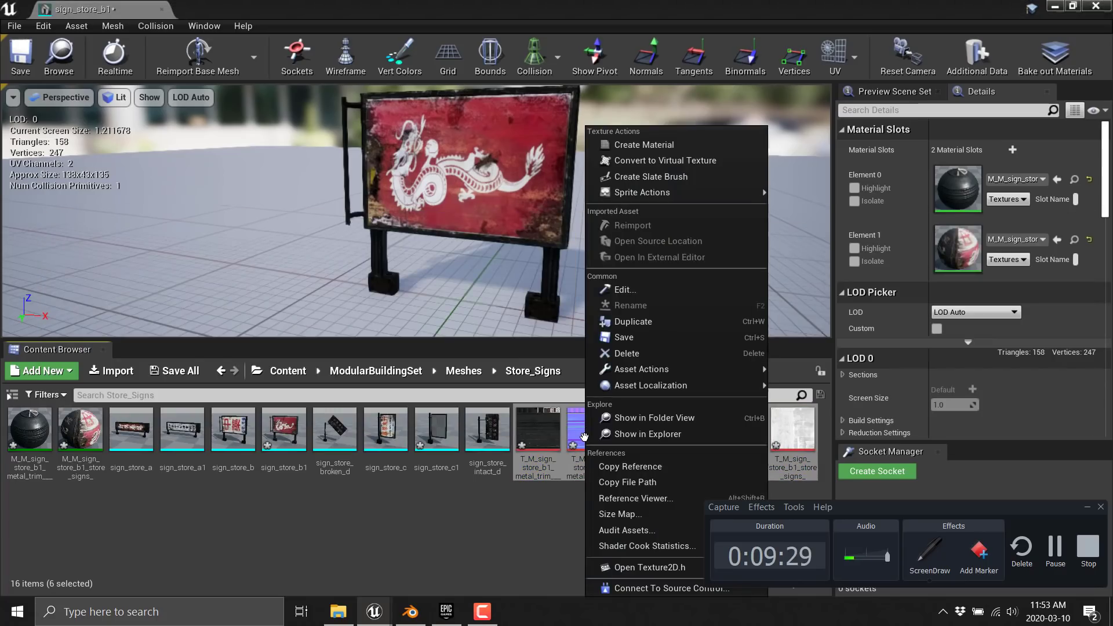
{"action": "mouse_move", "coordinate": [653, 374]}
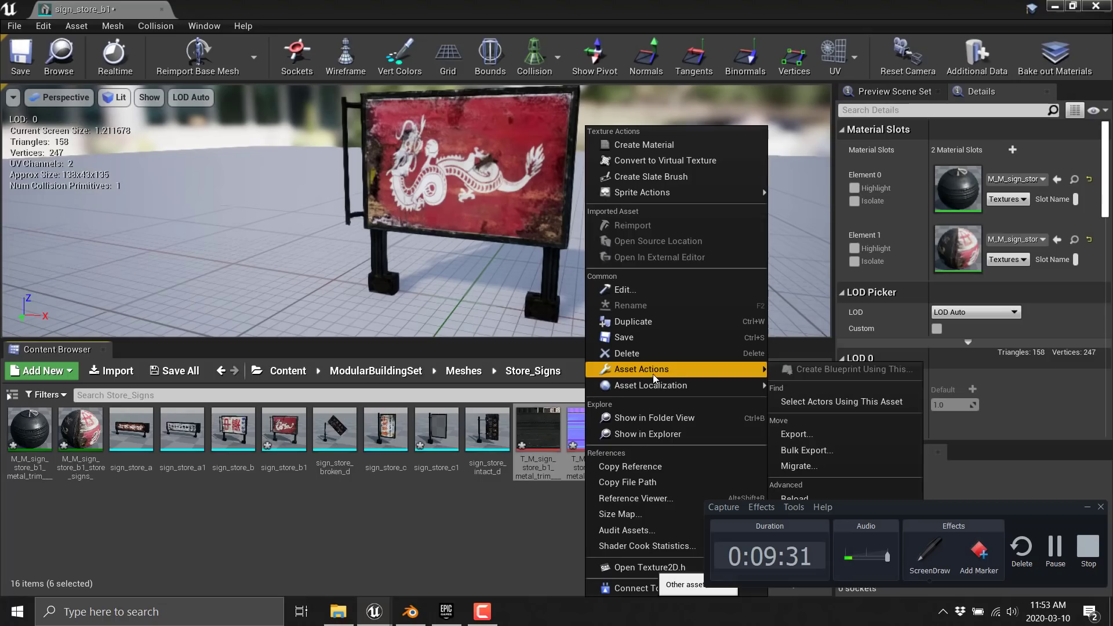
{"action": "left_click", "coordinate": [798, 450]}
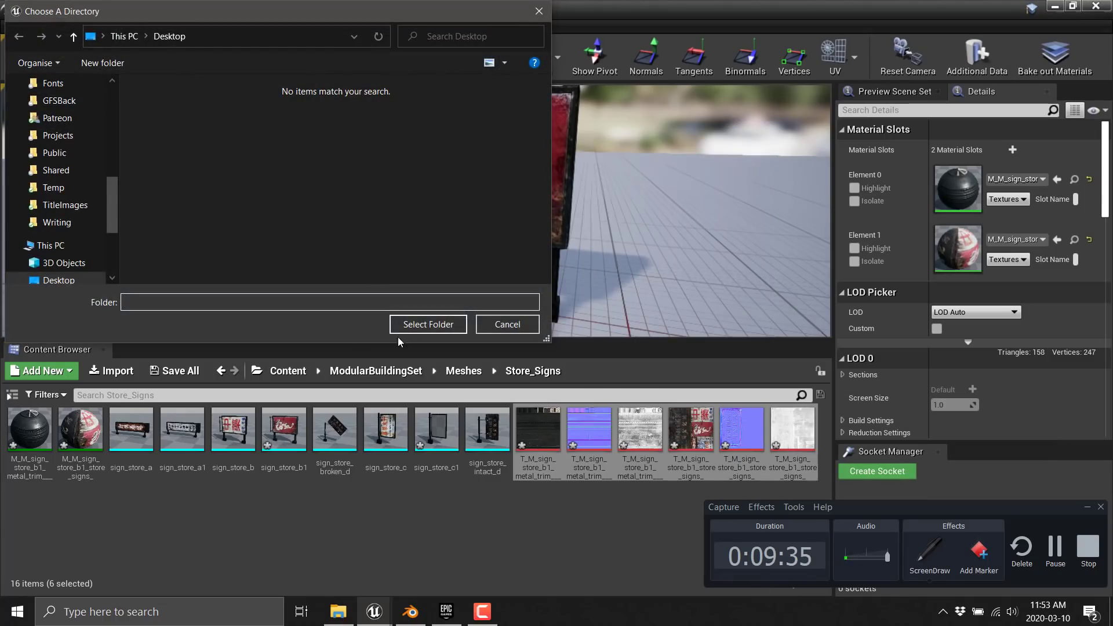
{"action": "left_click", "coordinate": [435, 324]}
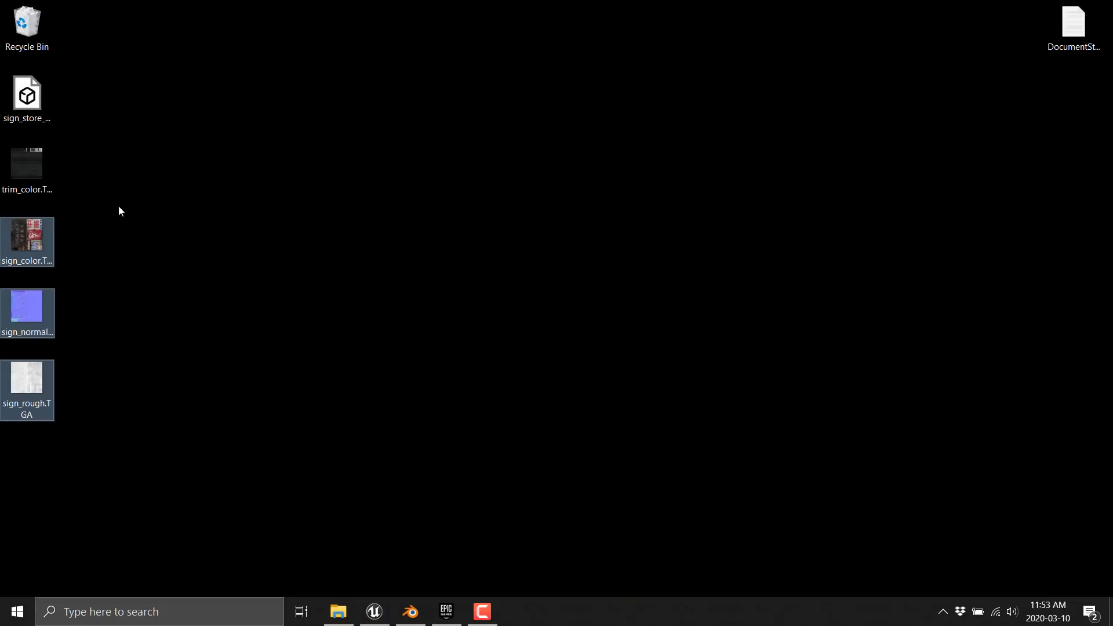
Step: Open the desktop's Game folder and browse through ModularBuildingSet and Meshes to Store_Signs to check the exported texture files
{"action": "left_click", "coordinate": [119, 211]}
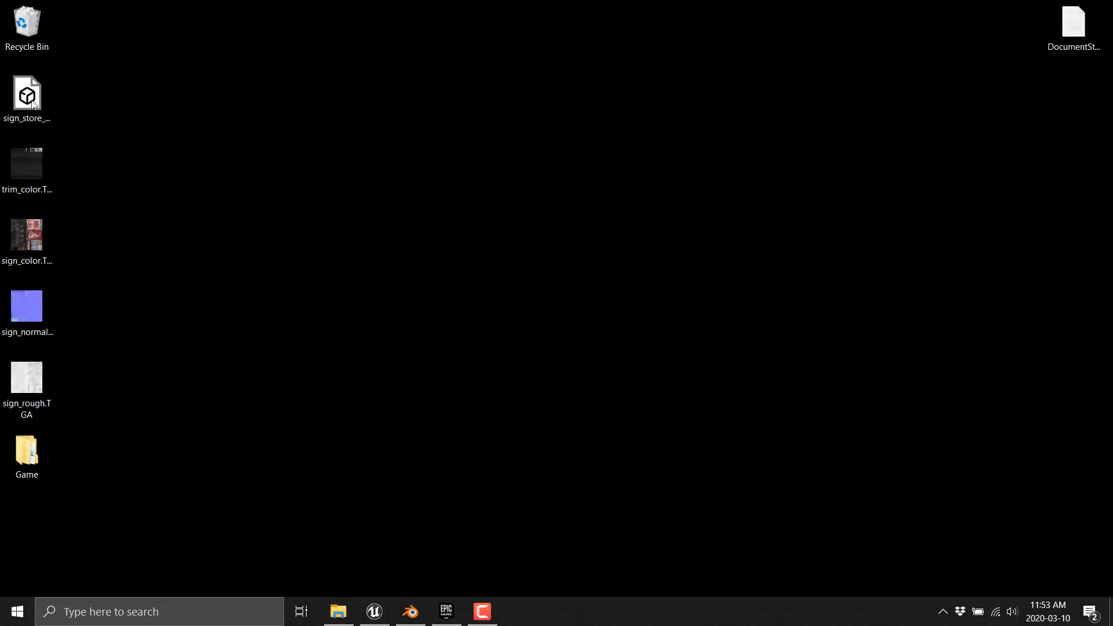
{"action": "double_click", "coordinate": [34, 441]}
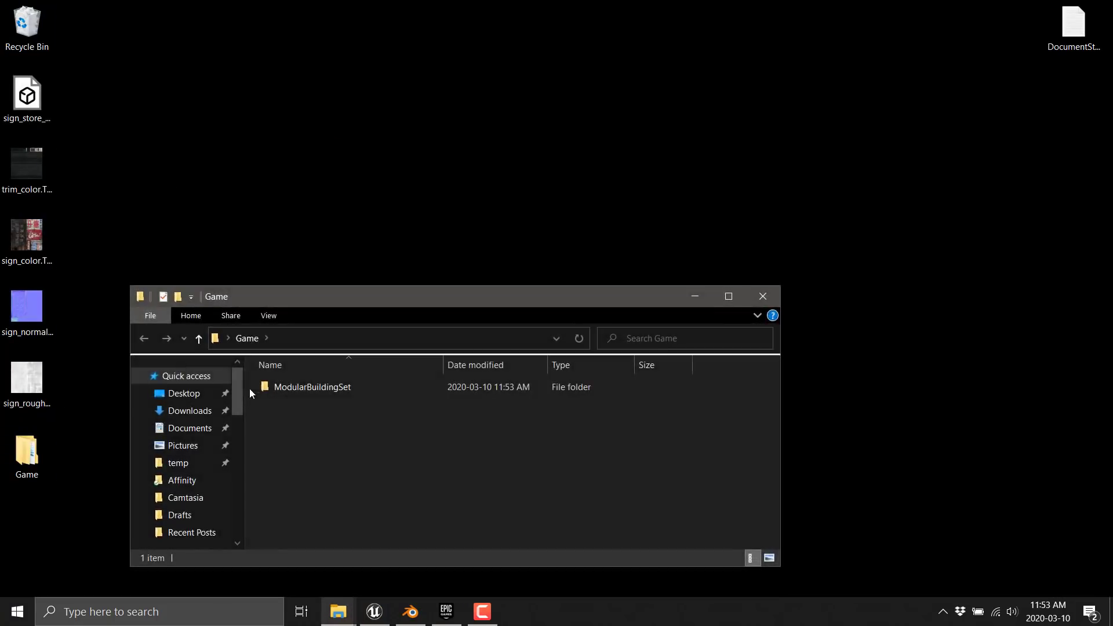
{"action": "double_click", "coordinate": [292, 388]}
{"action": "double_click", "coordinate": [308, 392]}
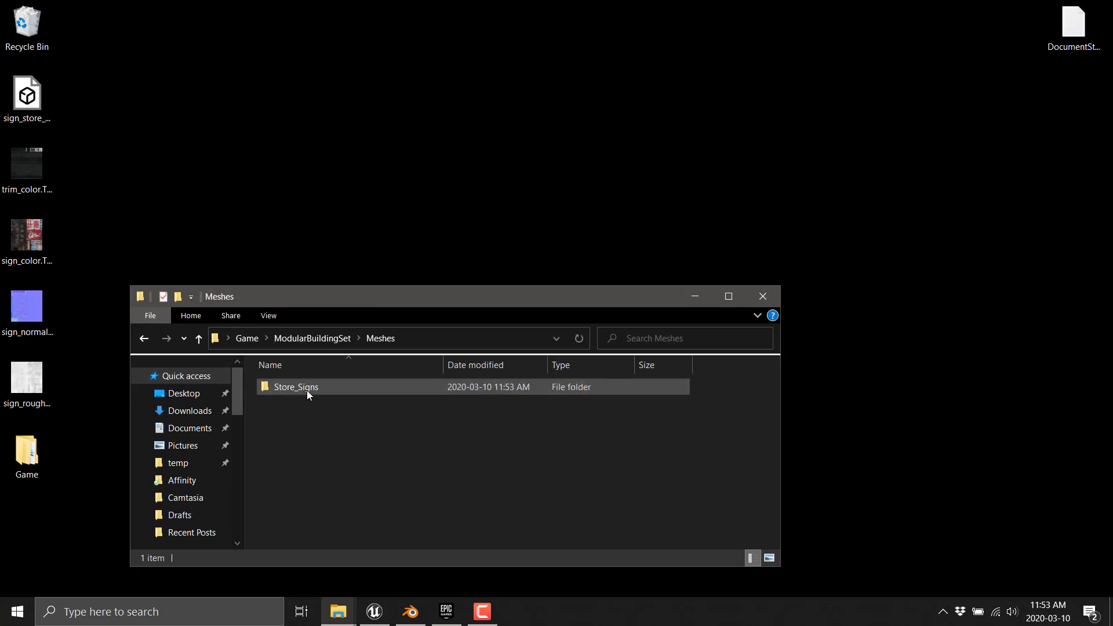
{"action": "double_click", "coordinate": [306, 390]}
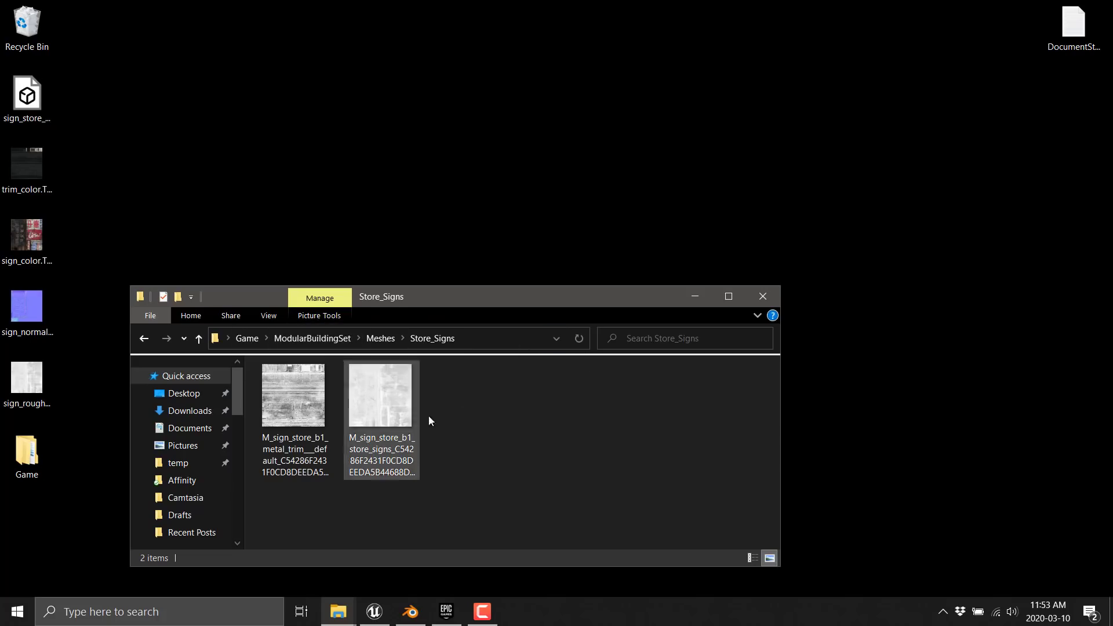
{"action": "left_click", "coordinate": [391, 340]}
{"action": "double_click", "coordinate": [322, 388]}
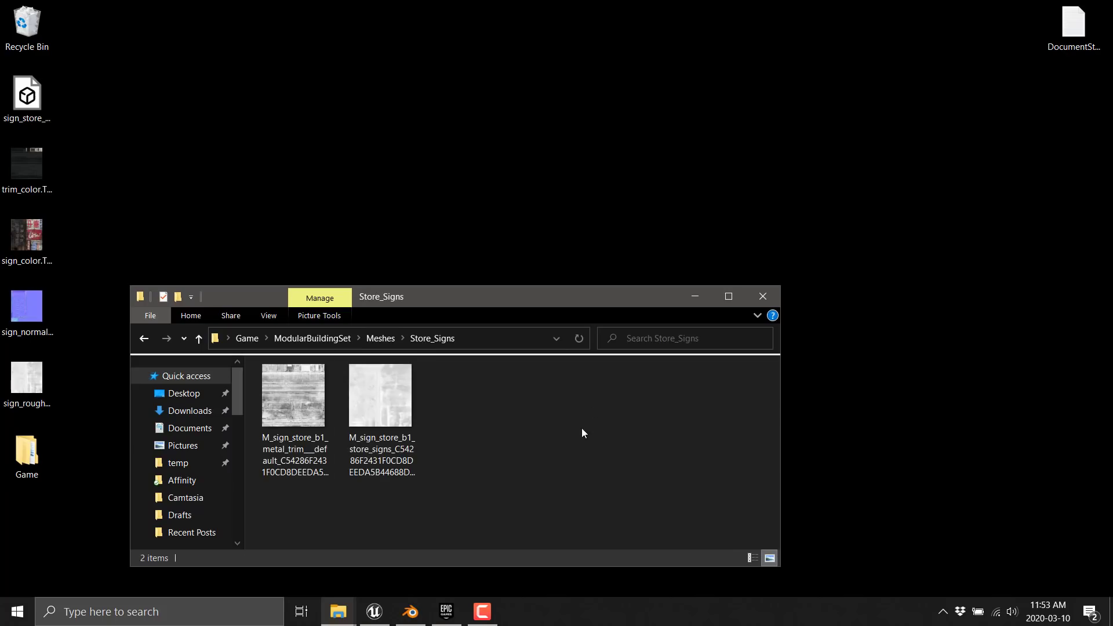
Step: Close the Store_Signs folder window and switch to Blender to view the dragon sign from an angle
{"action": "left_click", "coordinate": [763, 296]}
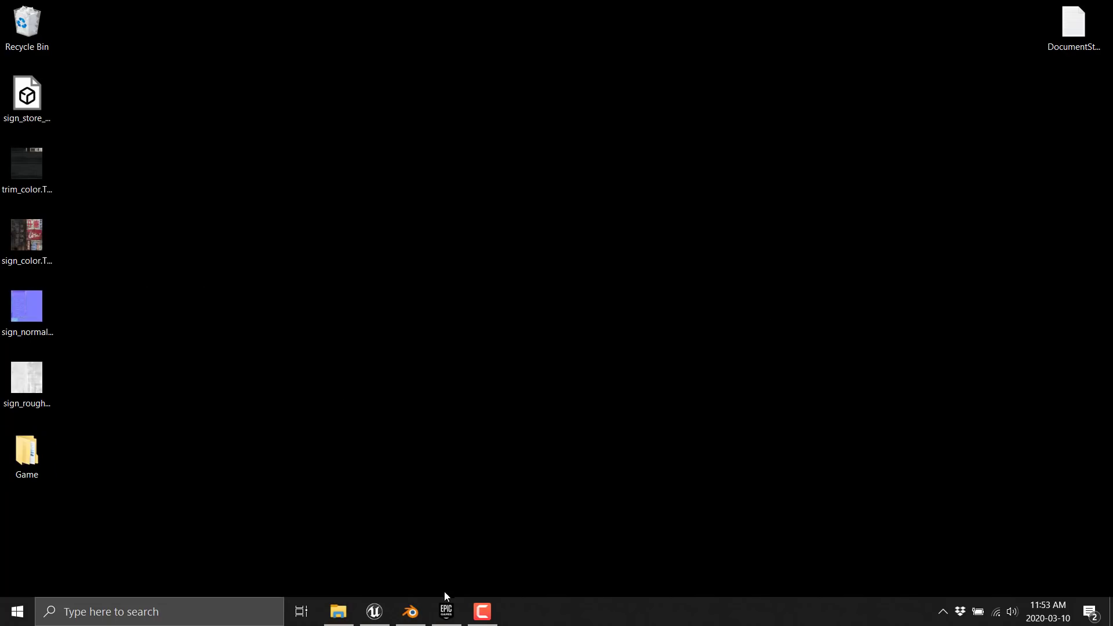
{"action": "left_click", "coordinate": [410, 613]}
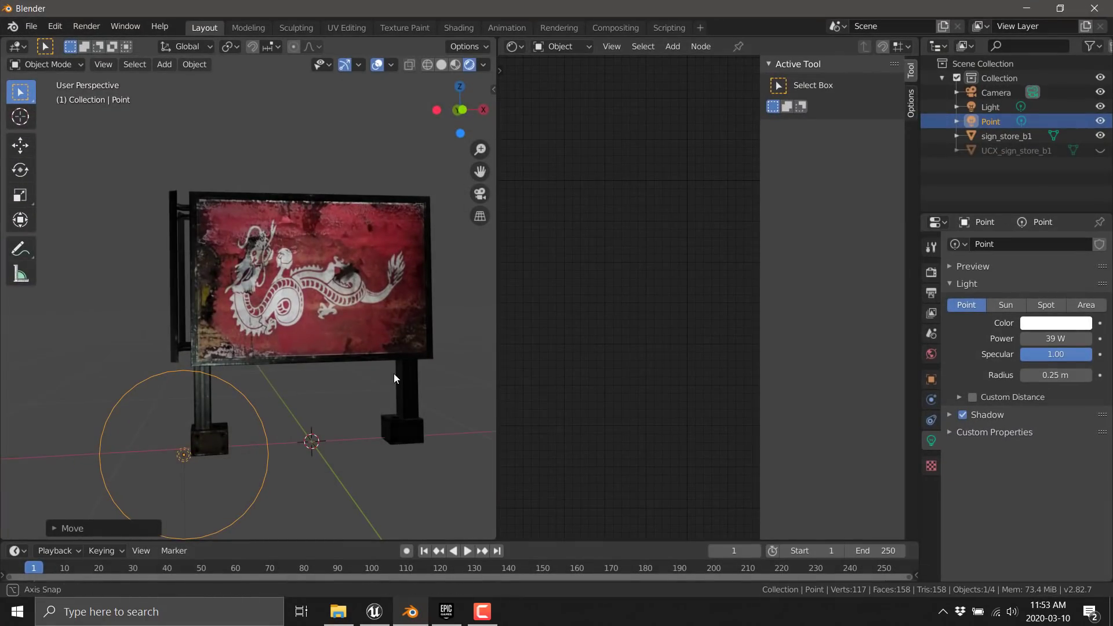
{"action": "middle_click_drag", "start_coordinate": [394, 379], "coordinate": [348, 440]}
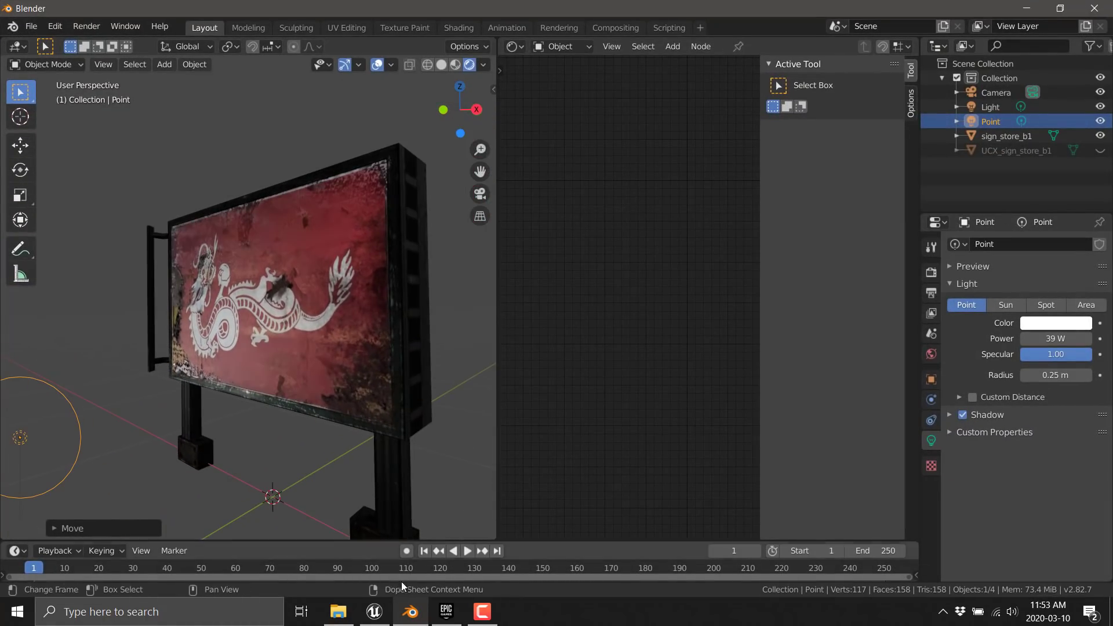
Step: Join the empty shader editor area into the 3D viewport and examine the sign's dragon artwork close up
{"action": "mouse_move", "coordinate": [387, 616]}
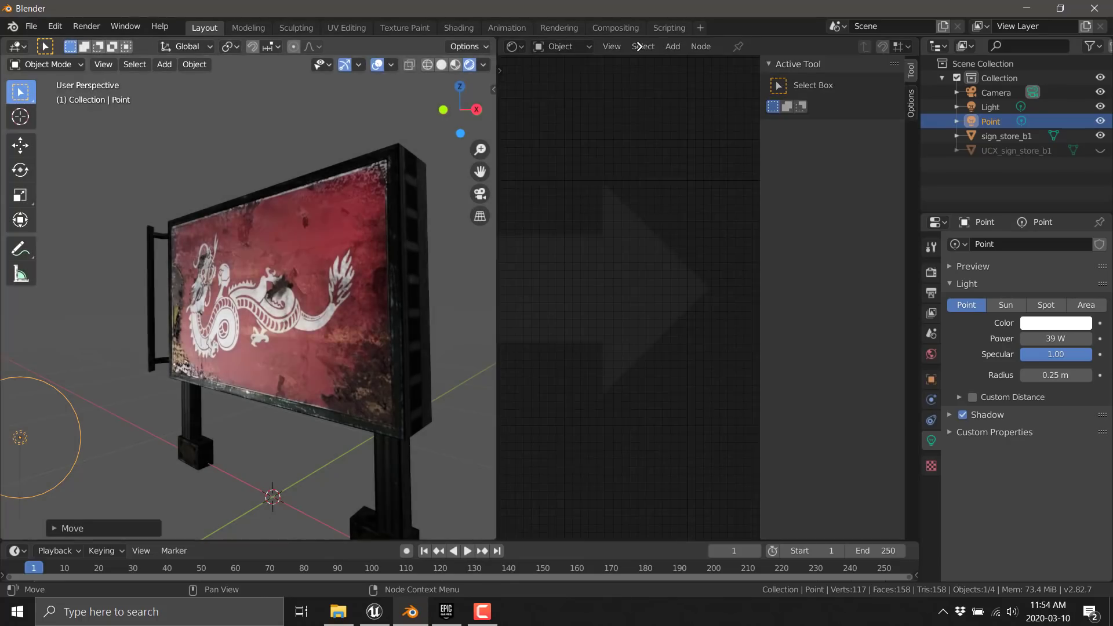
{"action": "left_click", "coordinate": [638, 47]}
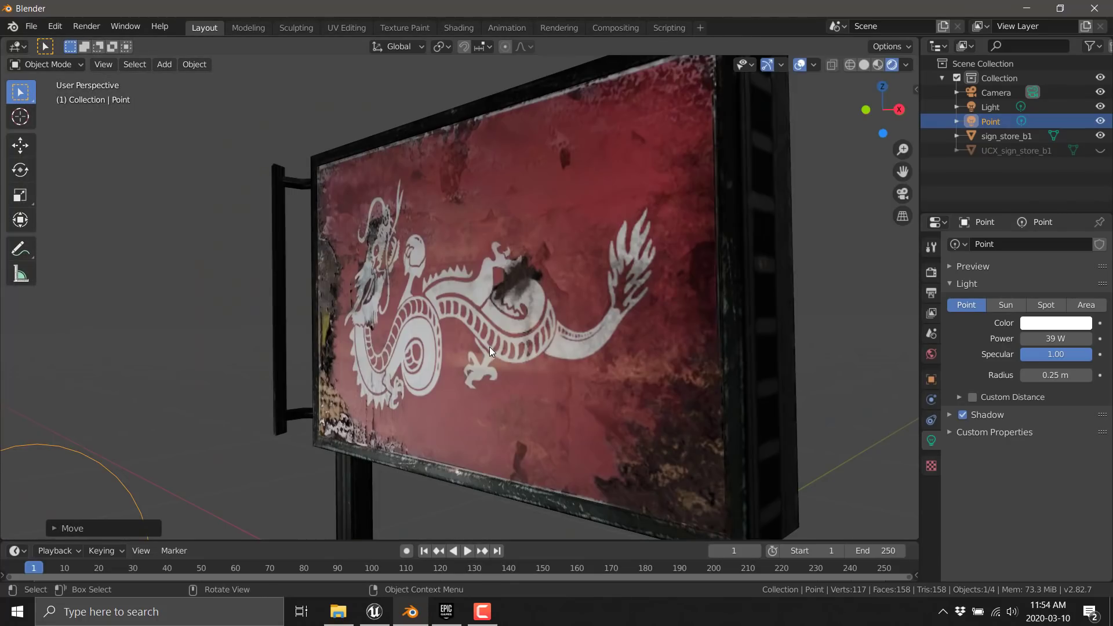
{"action": "scroll", "coordinate": [490, 349], "scroll_direction": "up", "scroll_amount": 3}
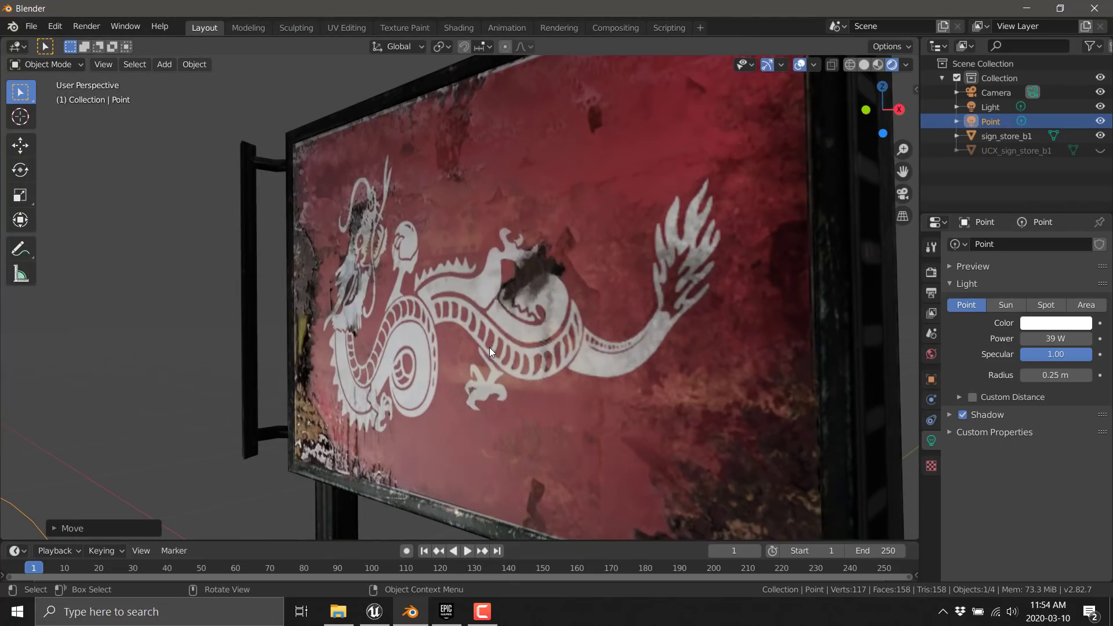